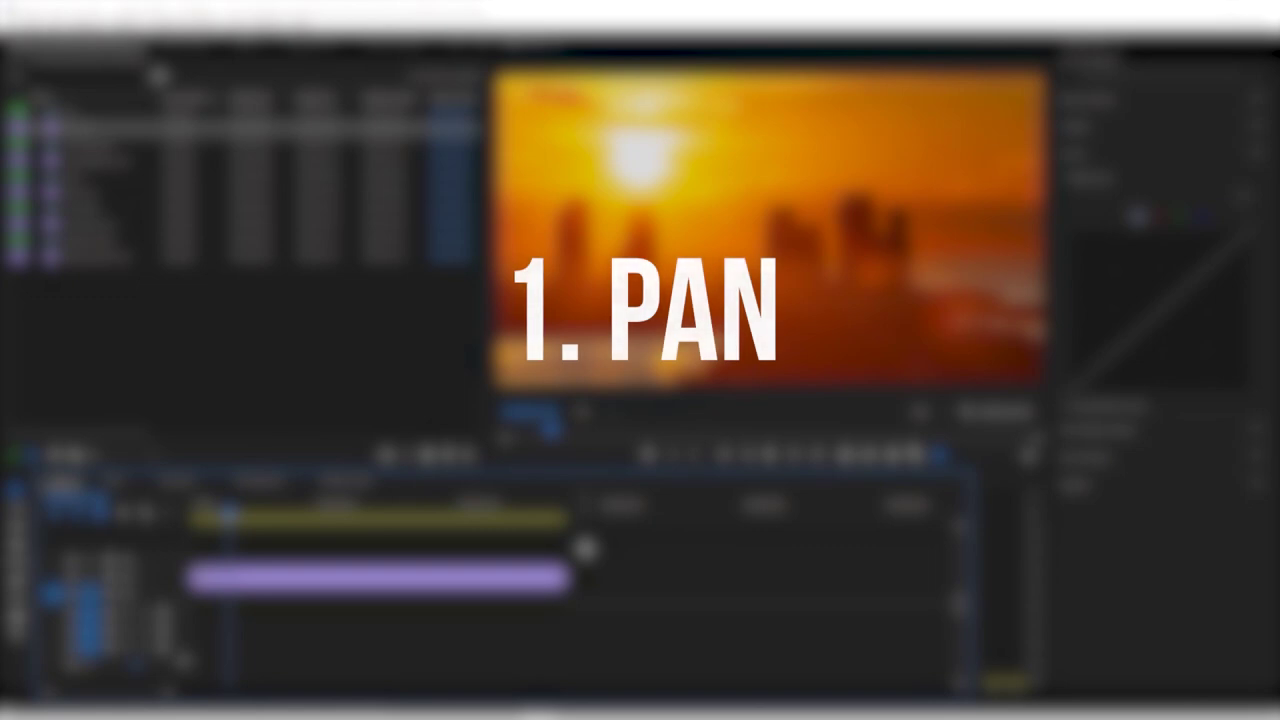
Play the Pan sequence from near its start and scrub through its opening seconds to review the footage
left_click_drag(229, 513, 205, 512)
key("space")
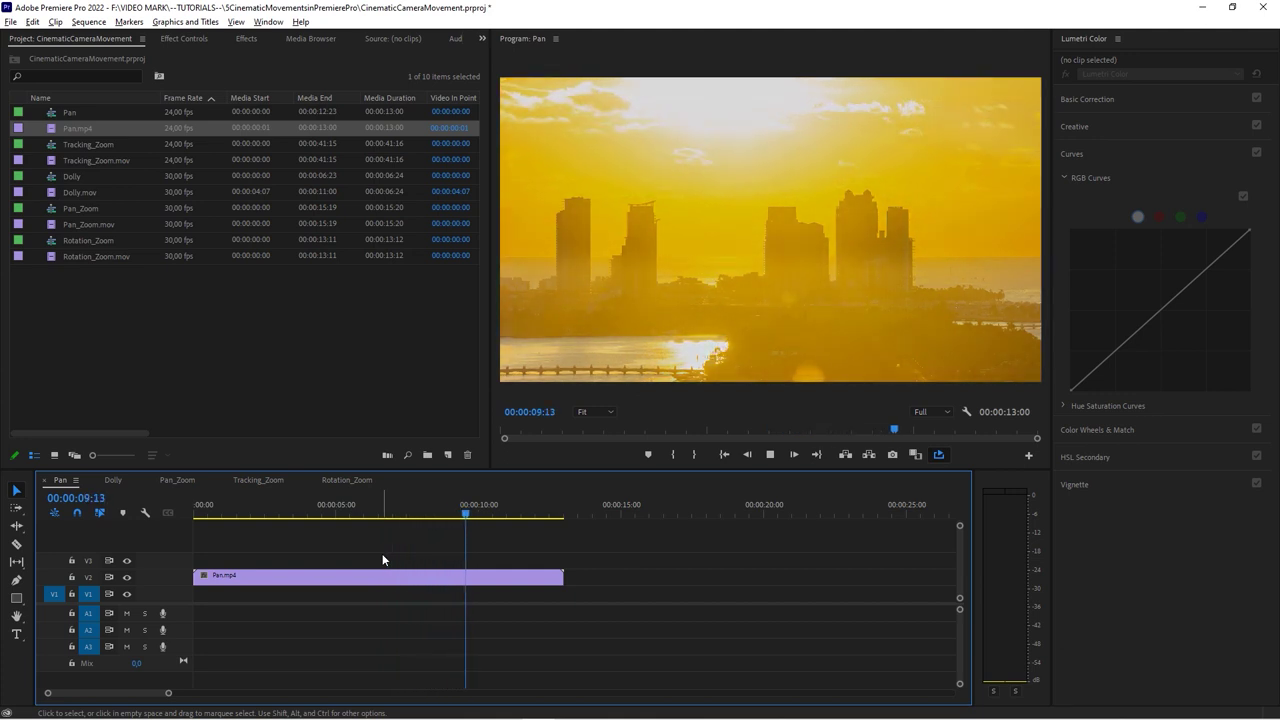
left_click(206, 514)
left_click_drag(208, 516, 351, 516)
left_click(207, 521)
Select the Pan.mp4 clip in the timeline and show its effect controls with the Motion properties expanded
left_click(251, 582)
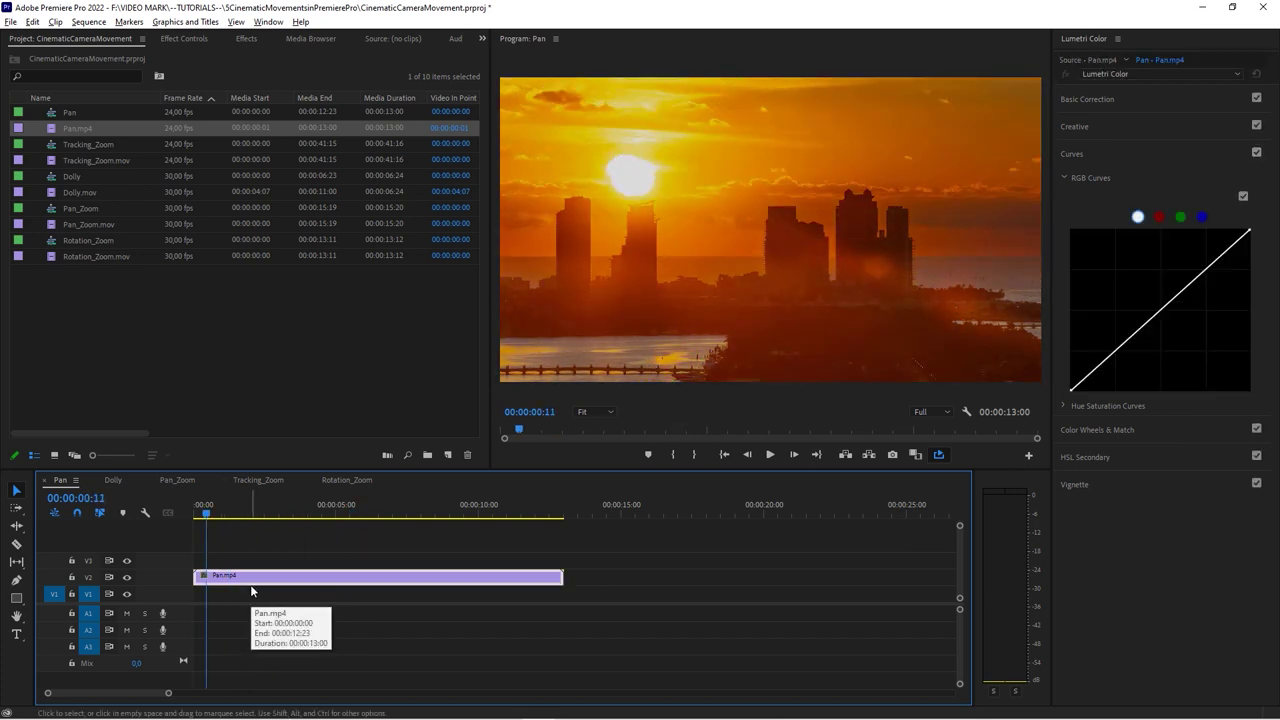
left_click(178, 36)
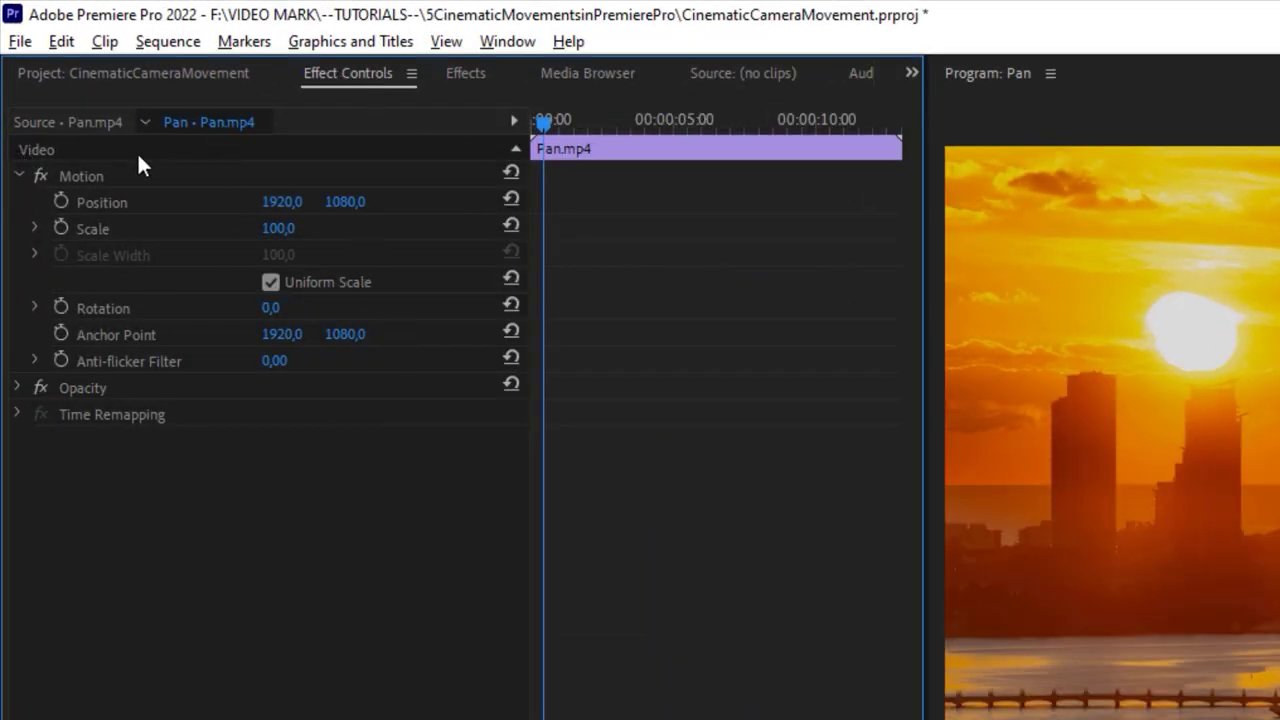
left_click(18, 175)
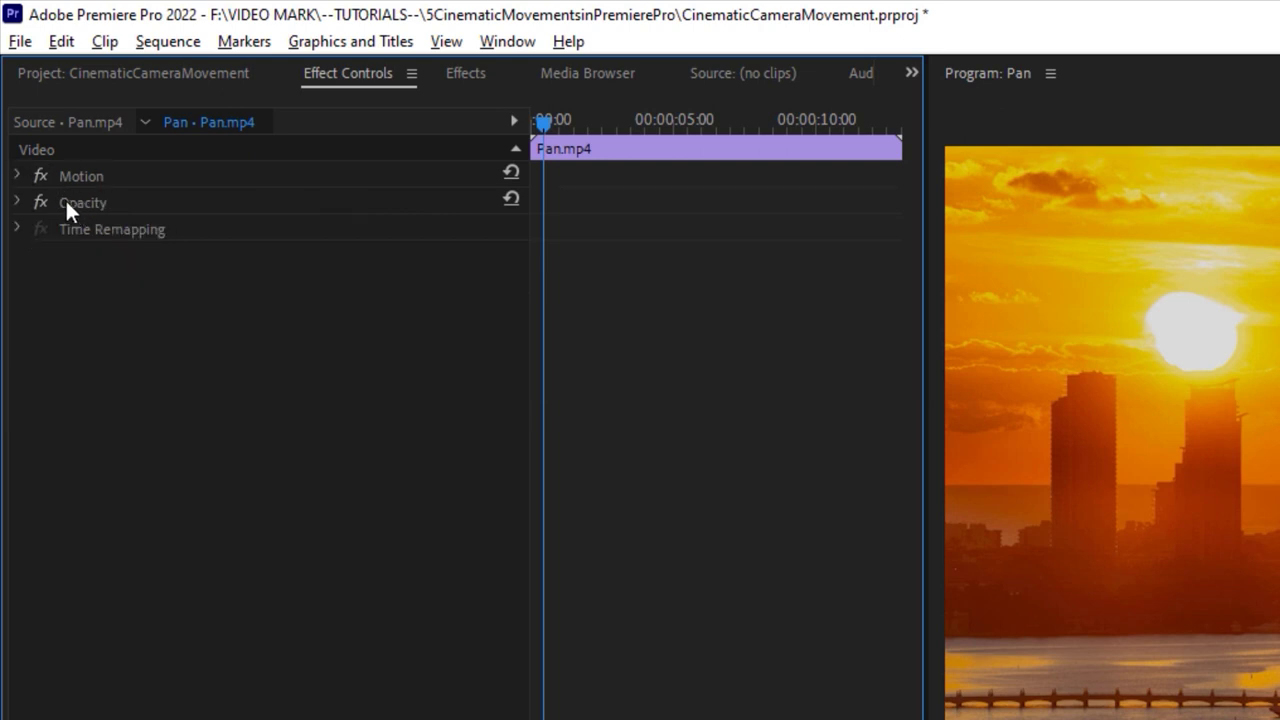
left_click(18, 176)
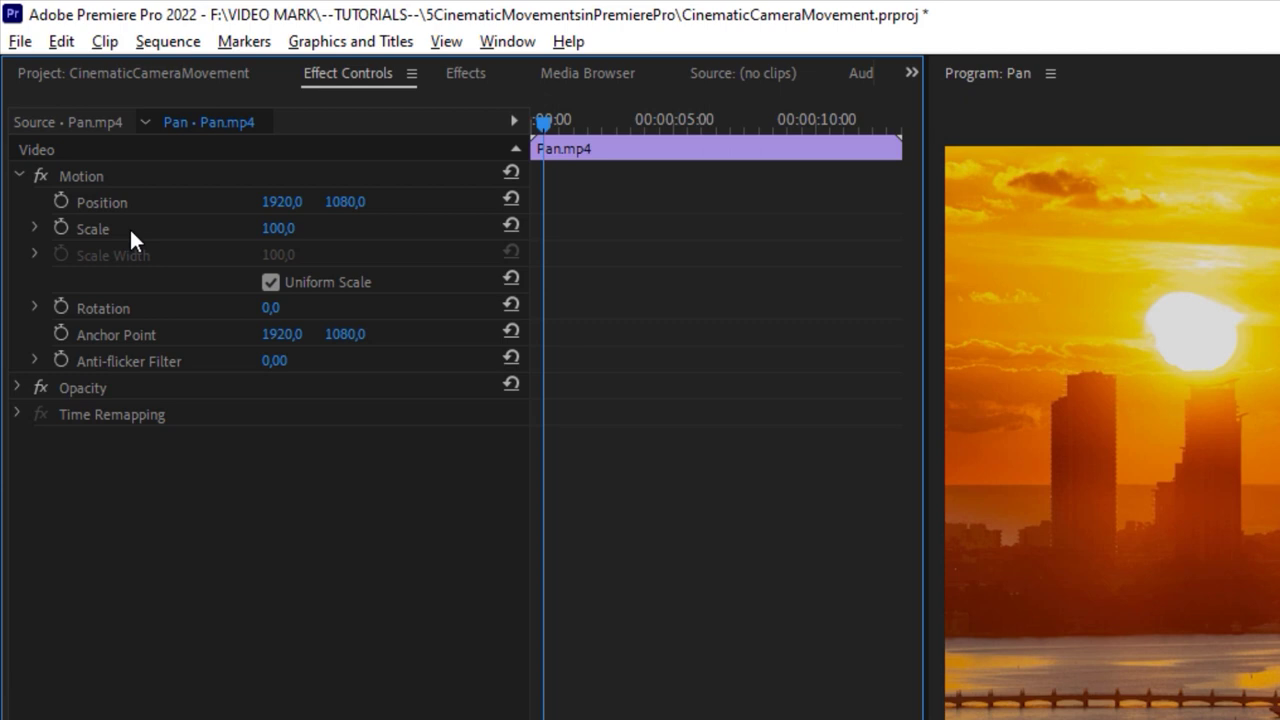
Try out Position keyframes on Pan.mp4 near the clip's start and at 00:00:02:08, and delete them by disabling the Position animation
left_click(60, 200)
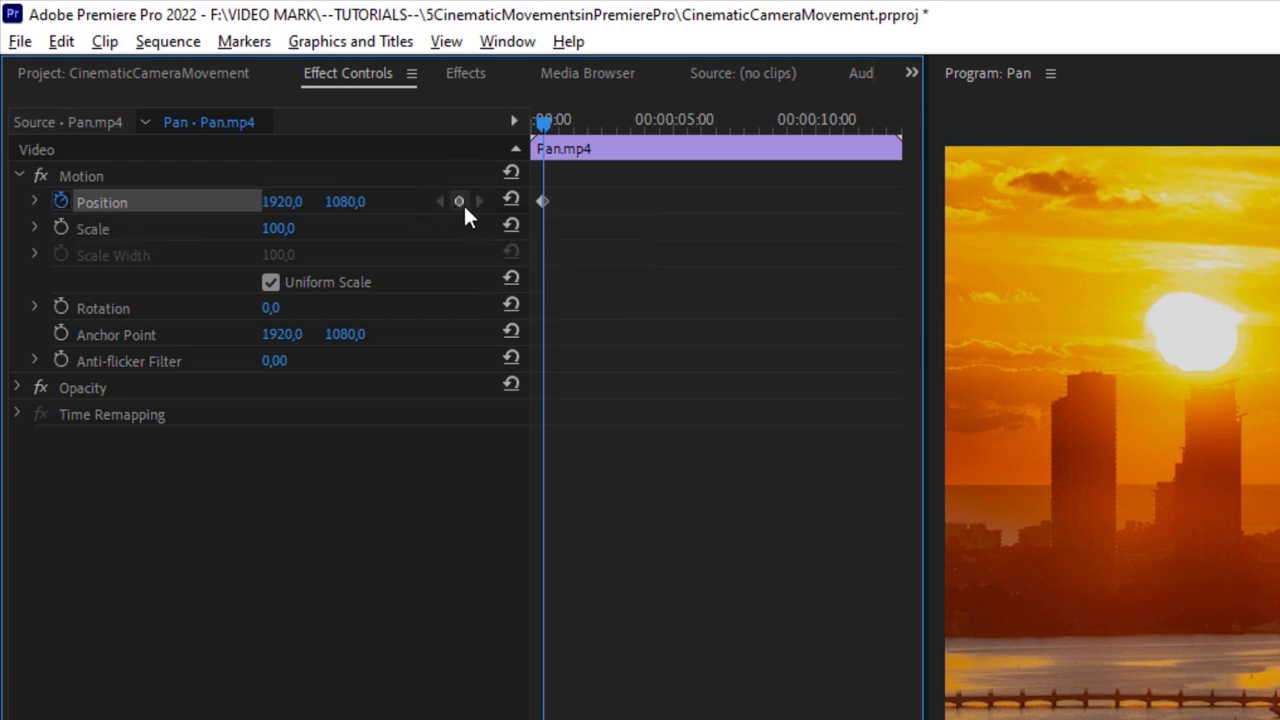
left_click_drag(545, 125, 596, 129)
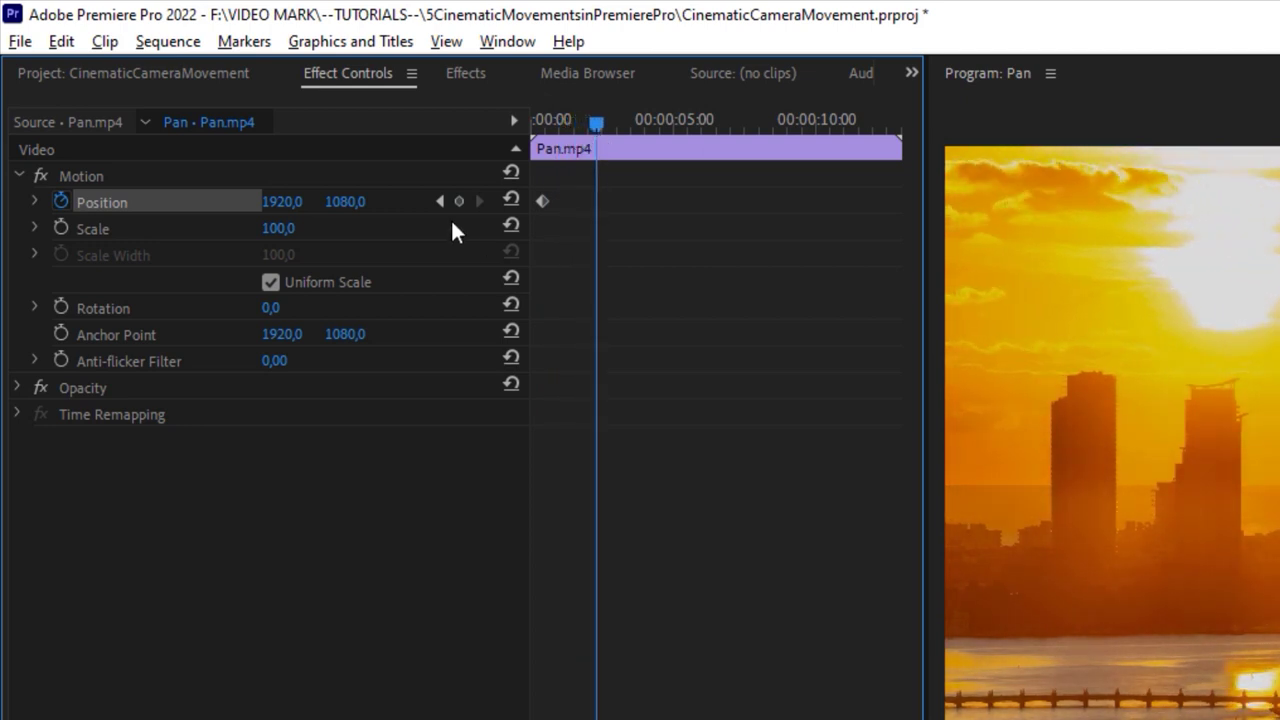
left_click(460, 200)
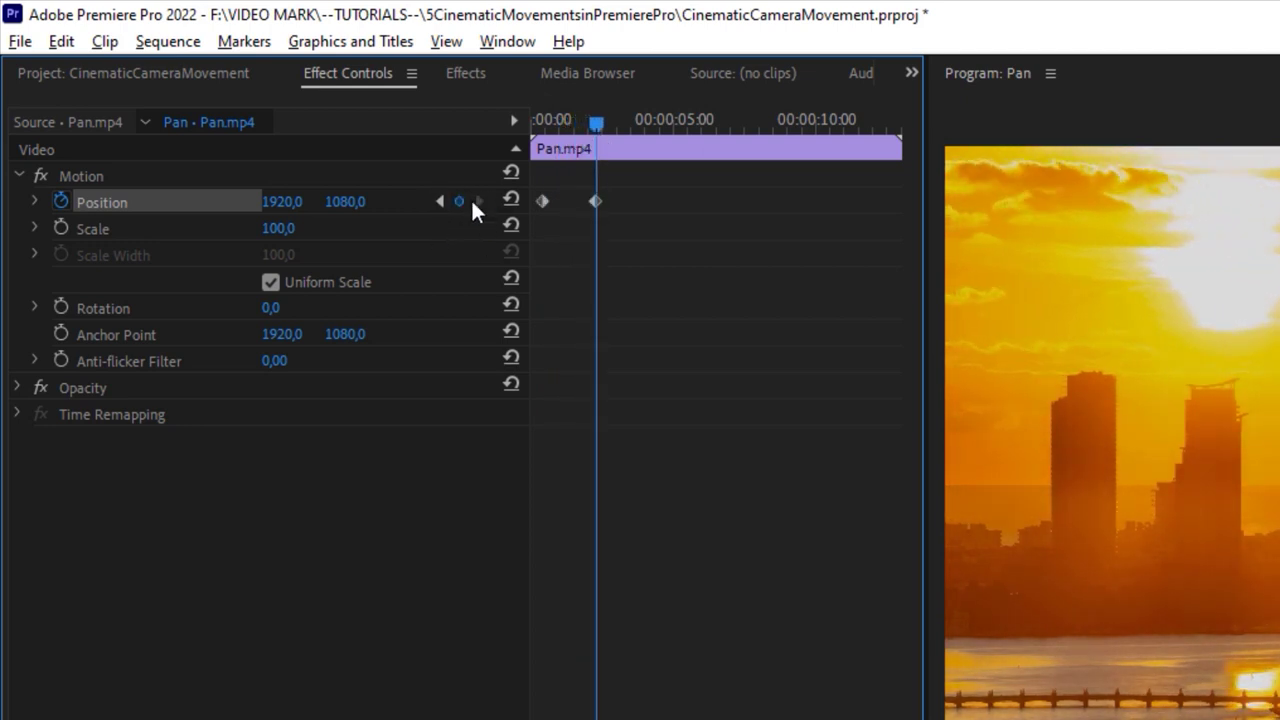
left_click(64, 202)
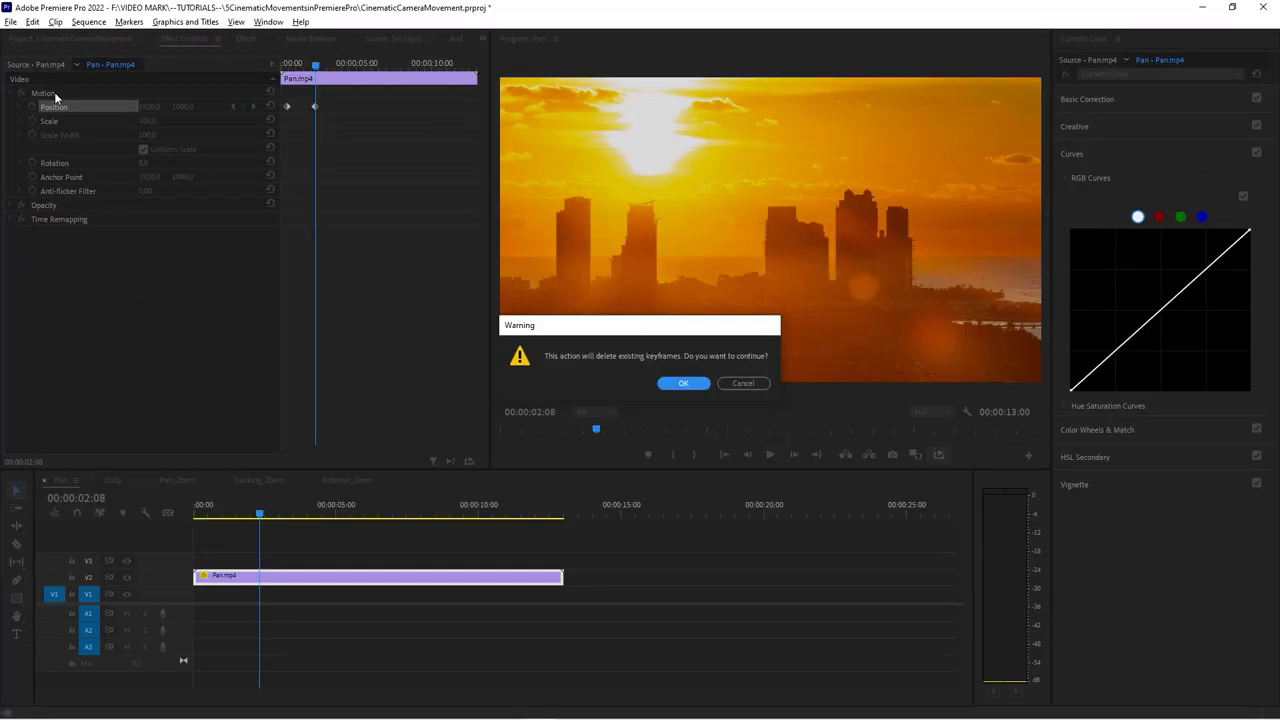
left_click(683, 383)
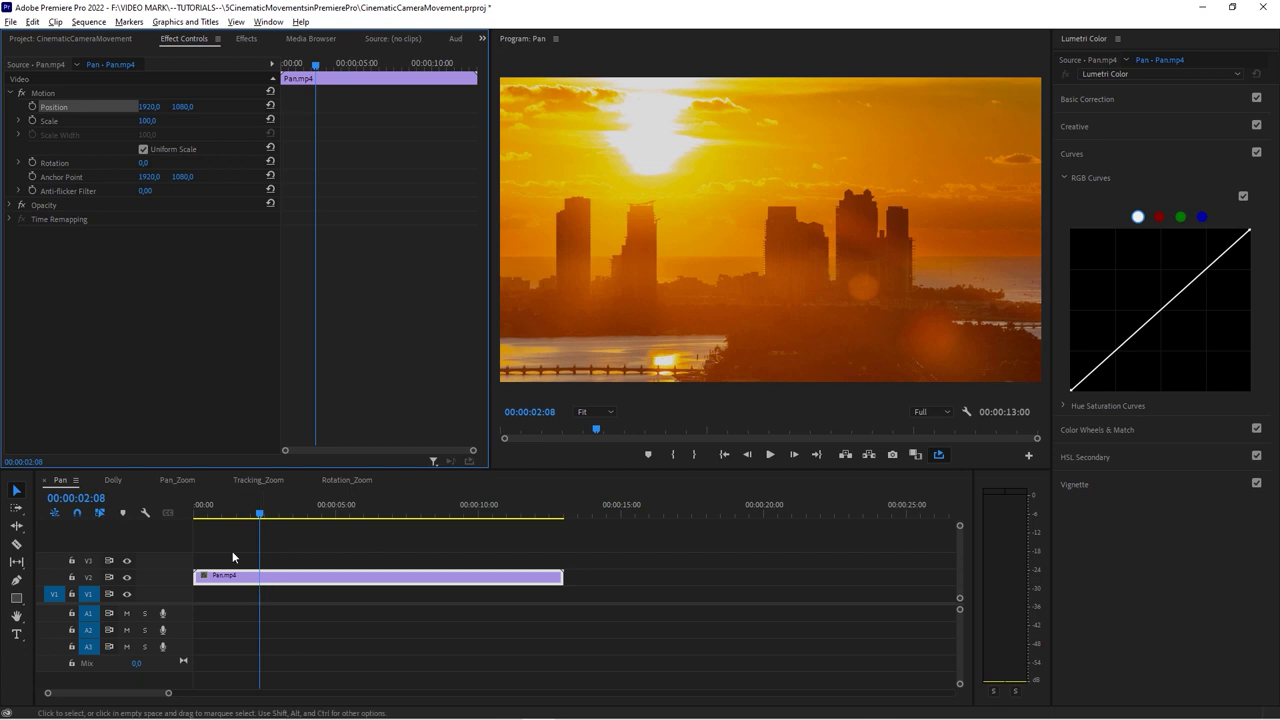
Scale Pan.mp4 to 112 and keyframe its Position at 00:00:00:09 with a horizontal value of about 2144
left_click(36, 93)
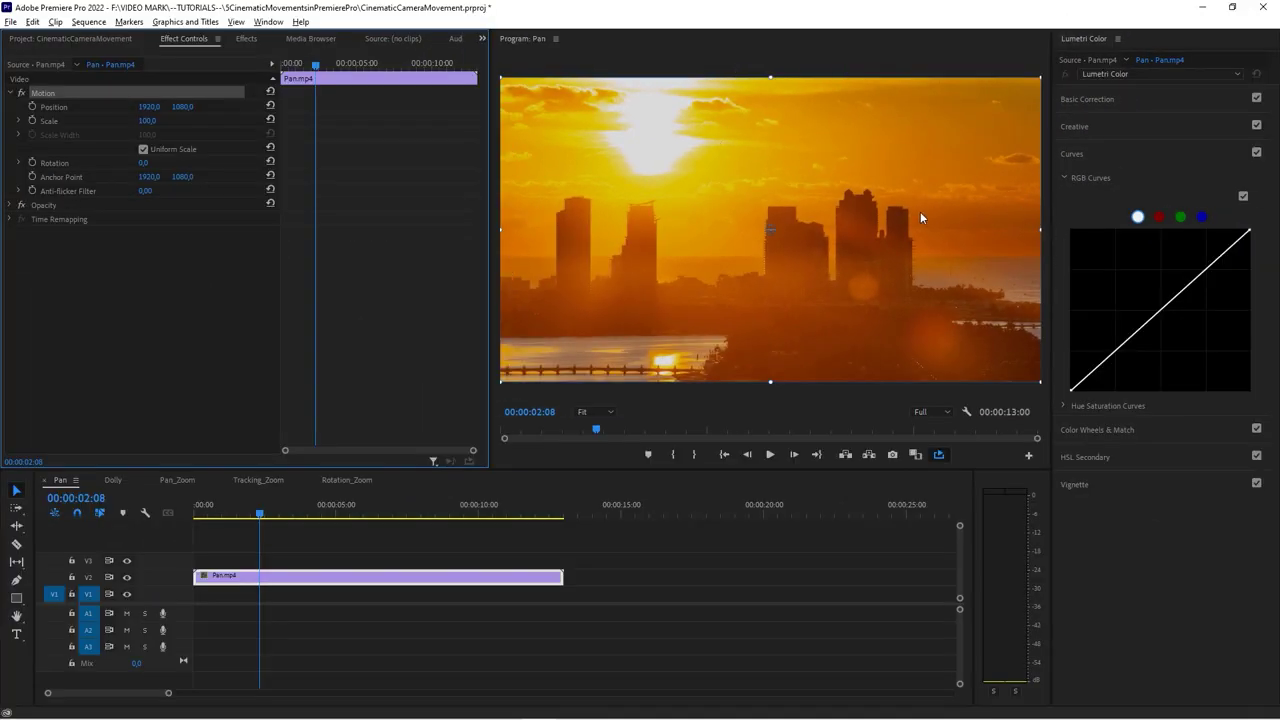
left_click_drag(148, 121, 165, 121)
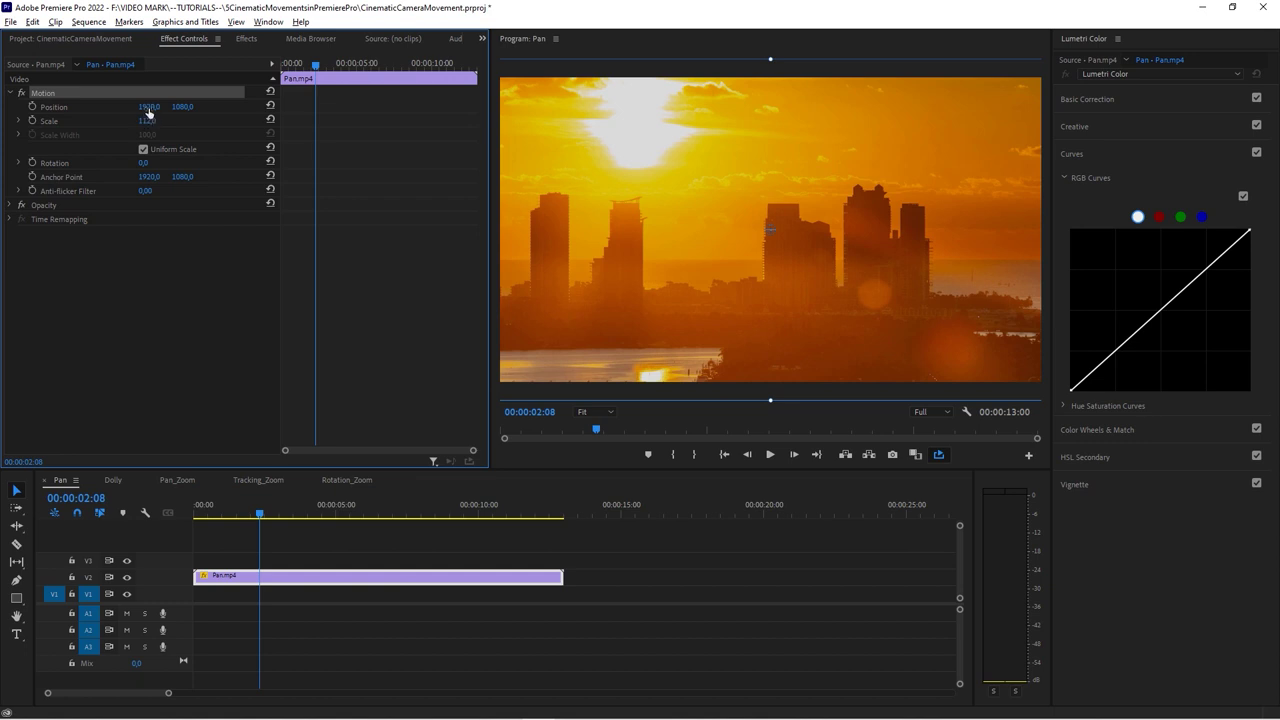
left_click_drag(260, 517, 232, 527)
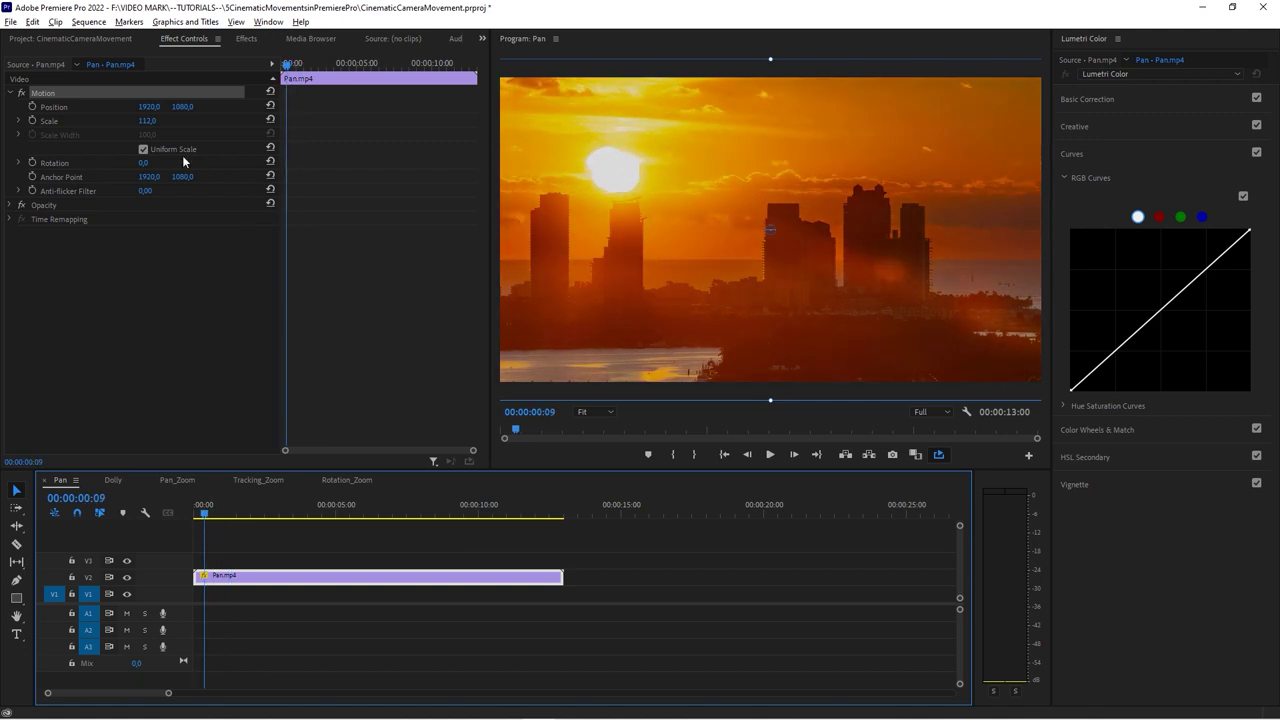
mouse_move(149, 106)
left_mouse_down()
mouse_move(210, 106)
mouse_move(174, 106)
left_mouse_up()
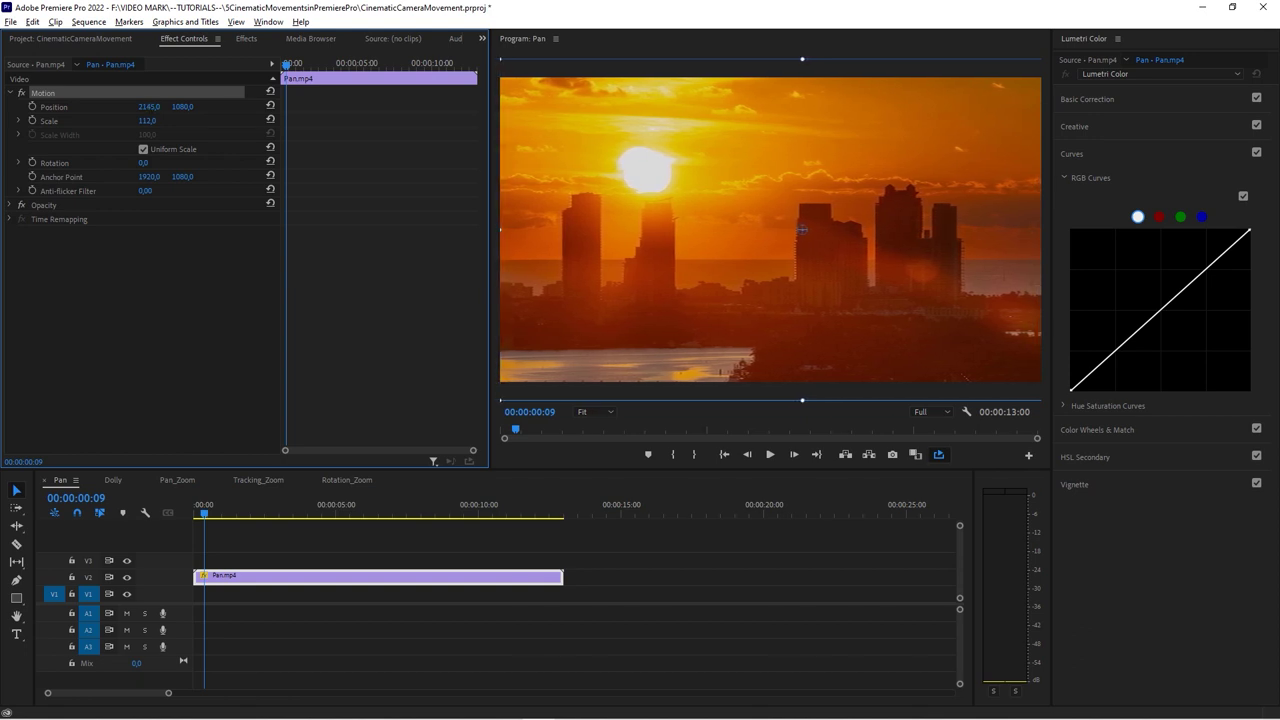
left_click(31, 107)
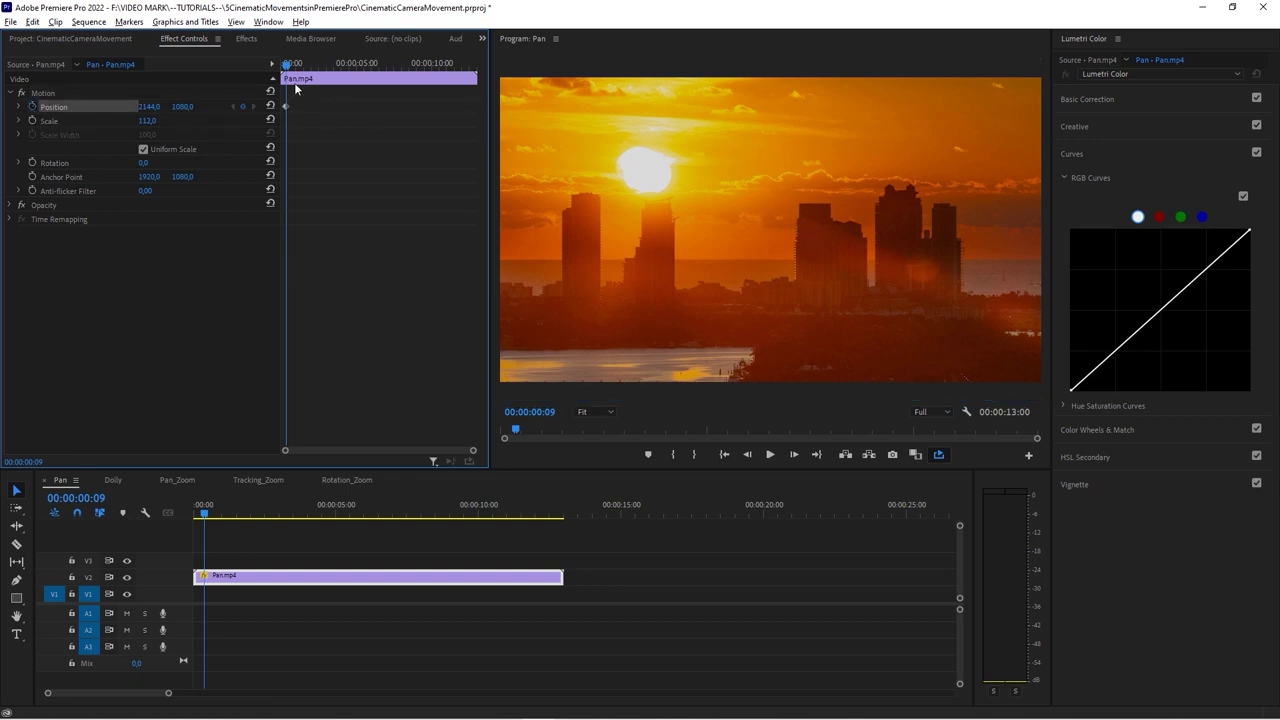
Add a Position keyframe at 00:00:11:23 with a horizontal value of about 1709, and move that keyframe to the clip's end
left_click_drag(291, 68, 461, 79)
mouse_move(148, 106)
left_mouse_down()
mouse_move(80, 106)
mouse_move(157, 106)
left_mouse_up()
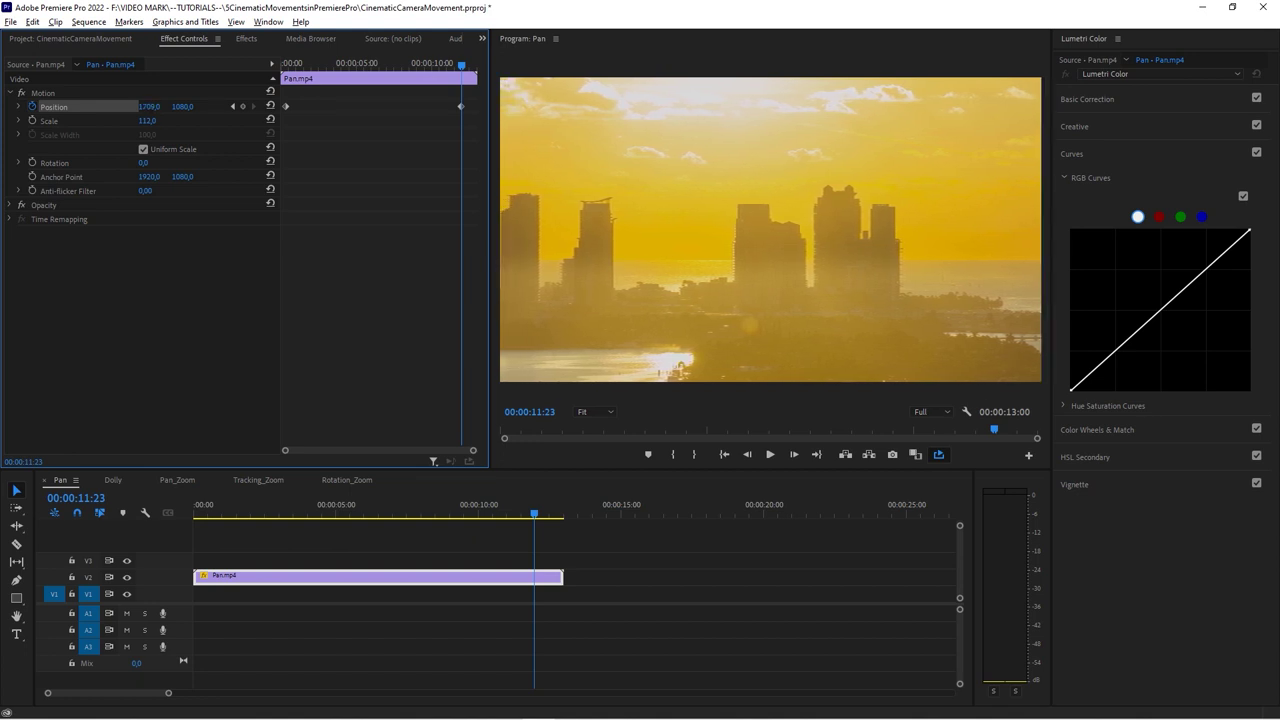
left_click_drag(461, 106, 476, 107)
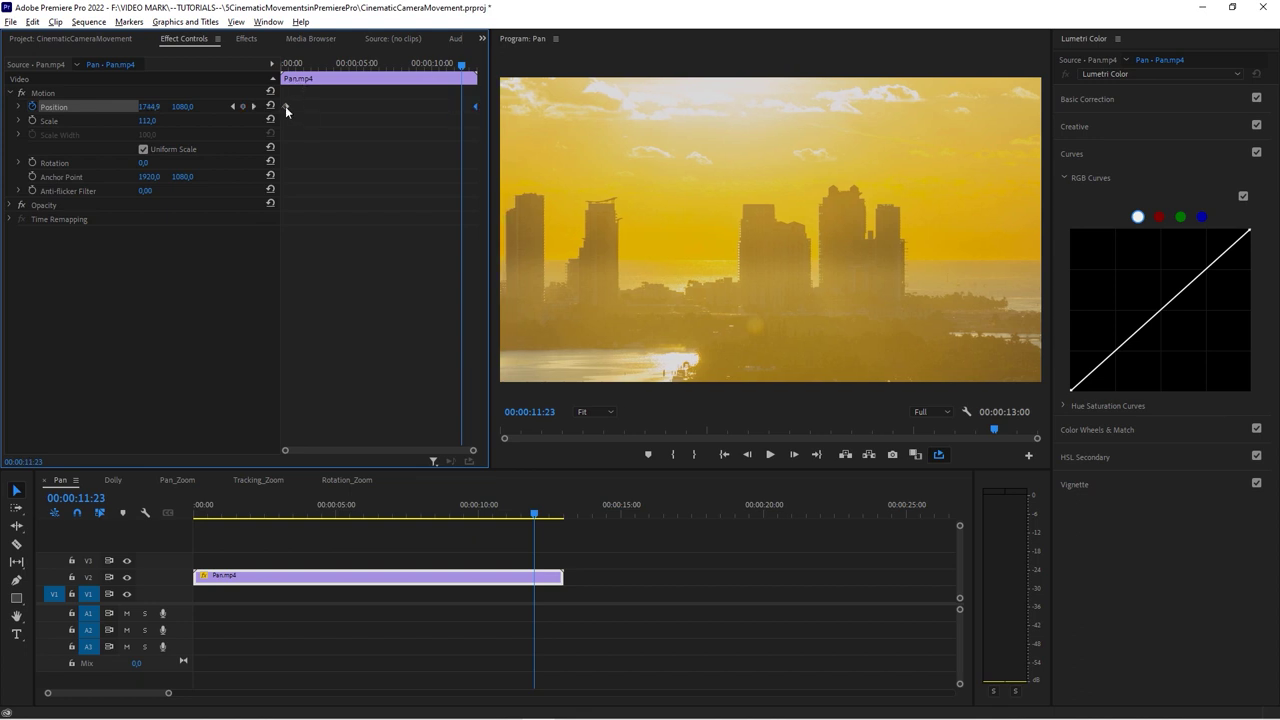
Play the Pan sequence from its start to preview the panning movement, stopping at 00:00:03:10
left_click(221, 519)
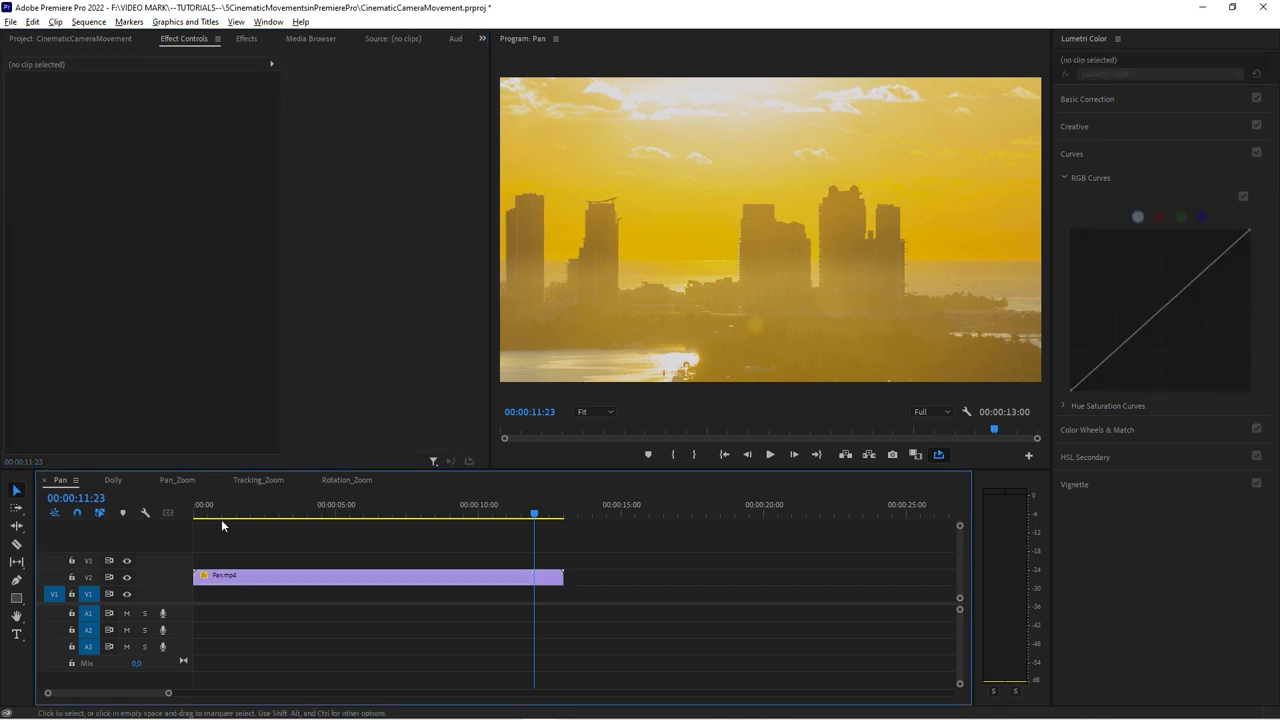
left_click(199, 518)
key("space")
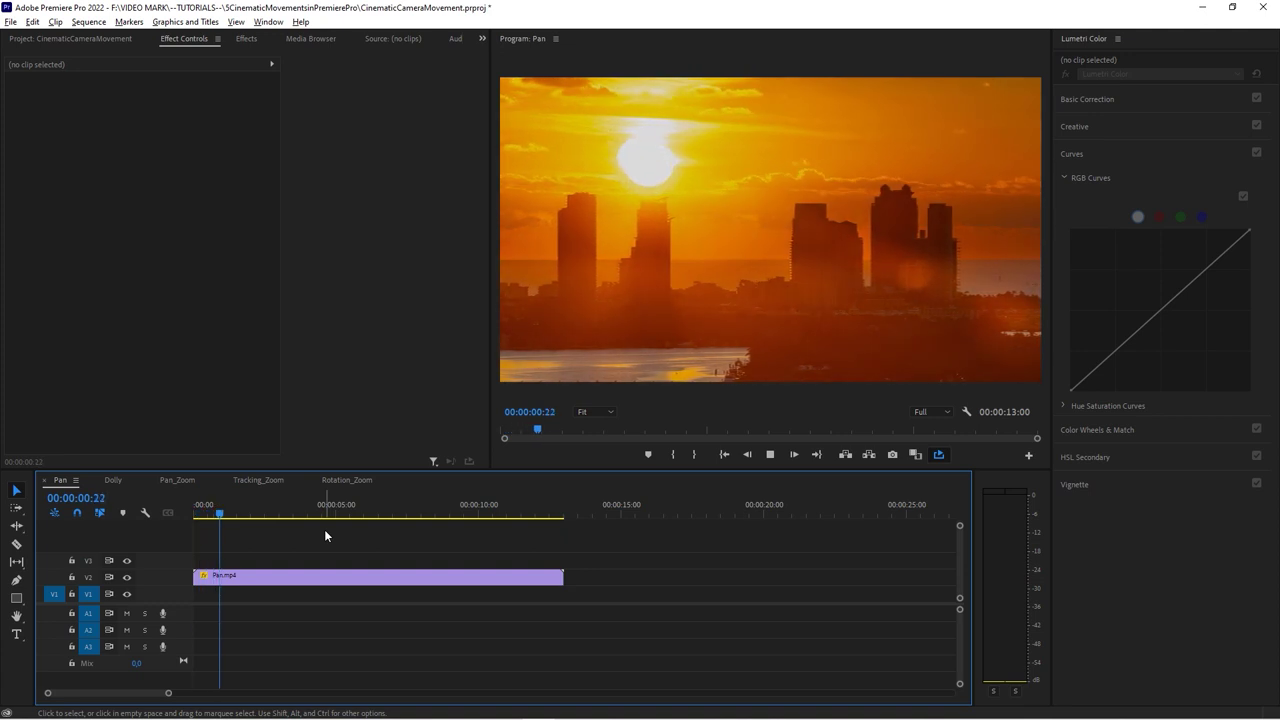
key("space")
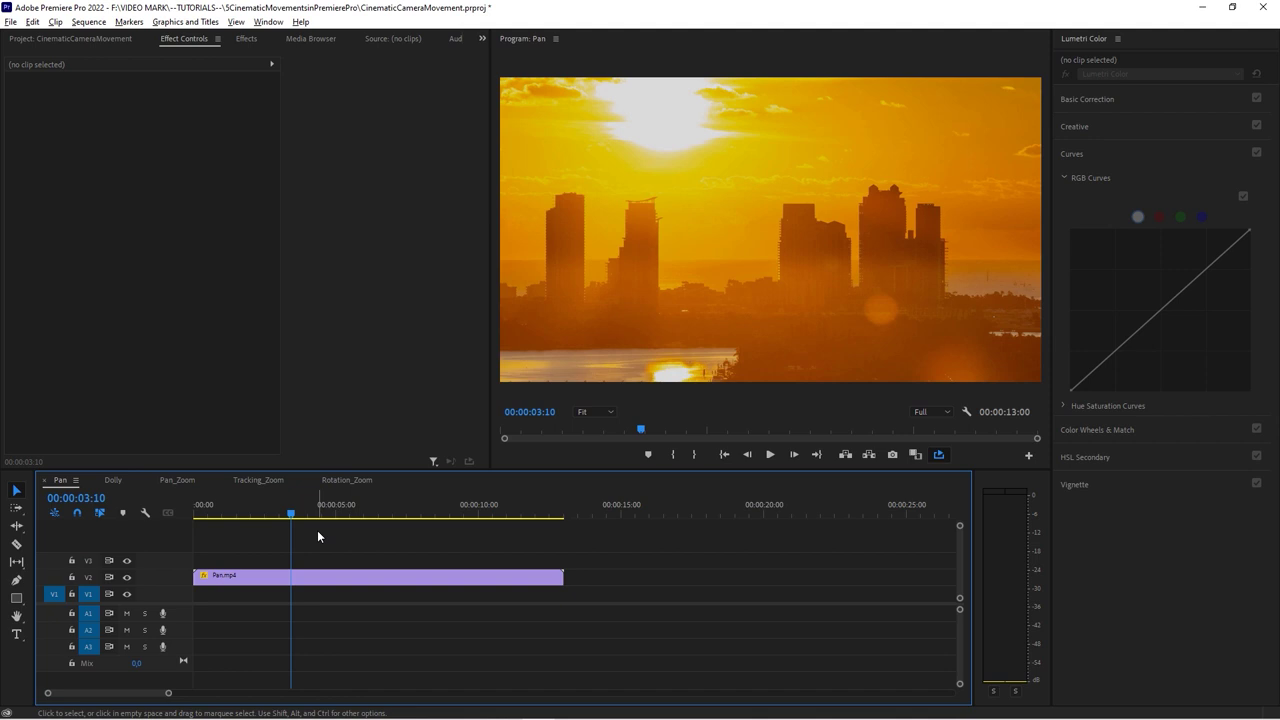
left_click(79, 38)
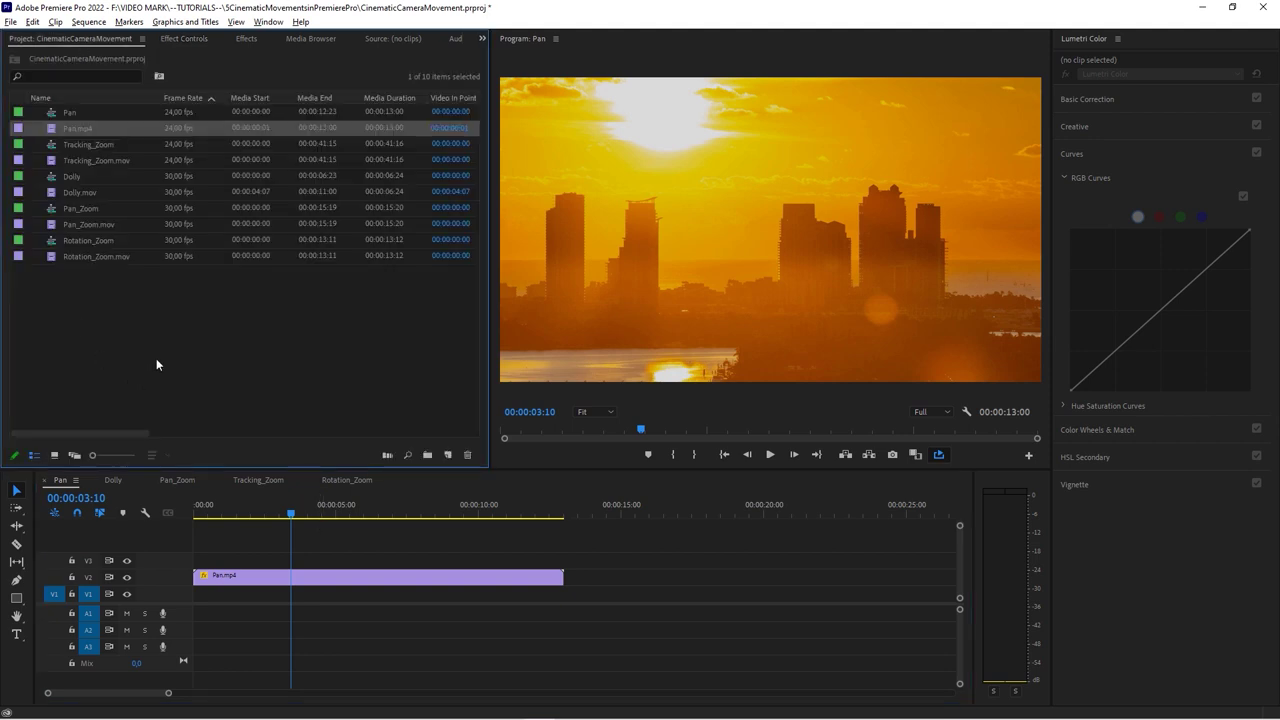
left_click(192, 39)
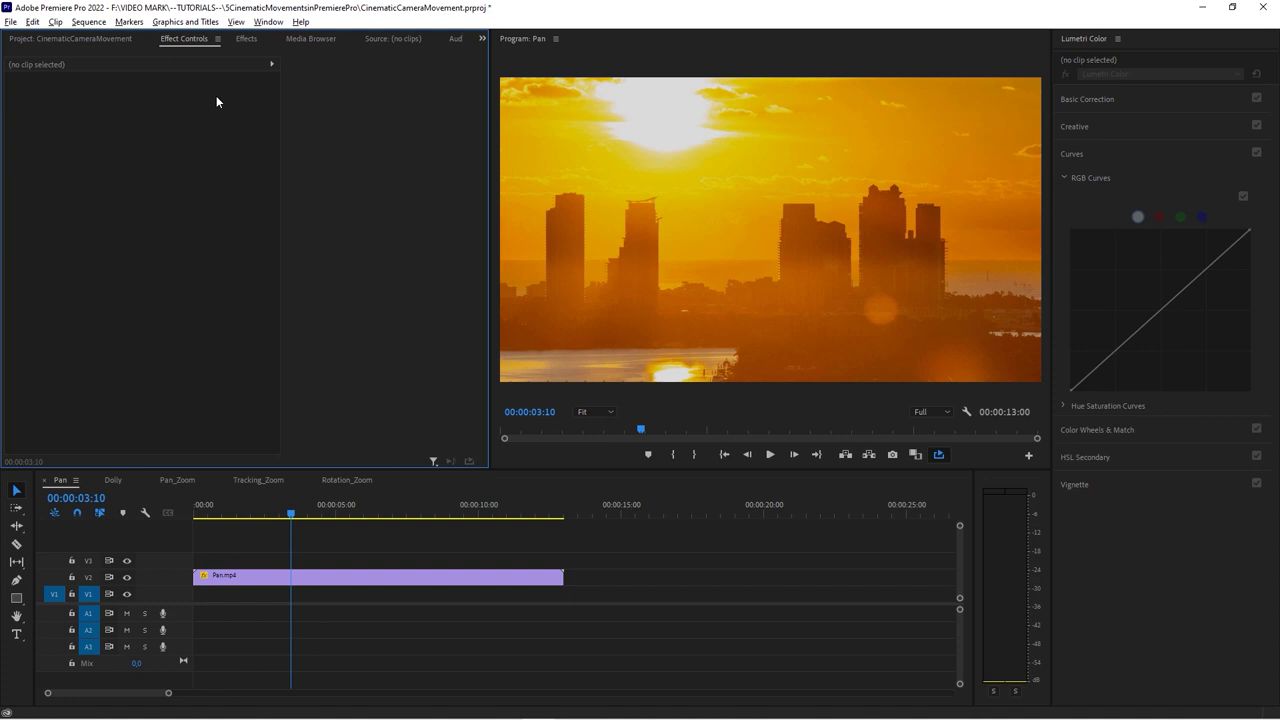
left_click(288, 576)
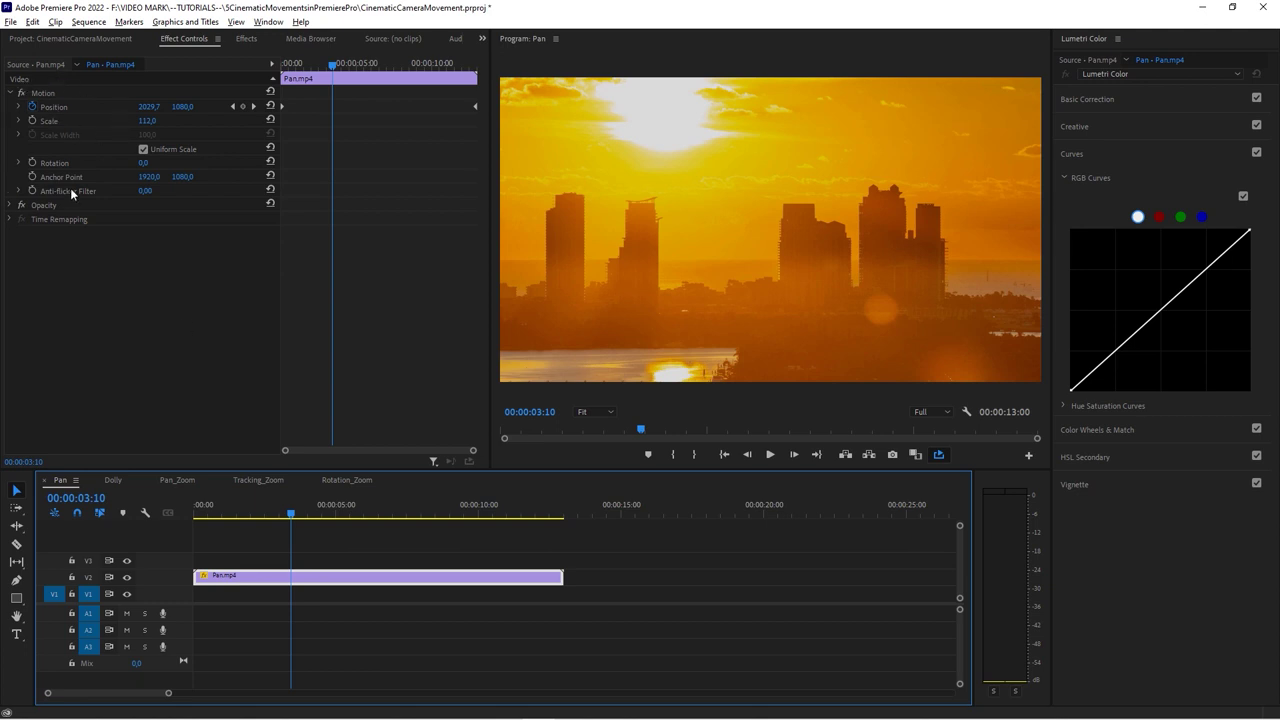
left_click_drag(292, 515, 267, 517)
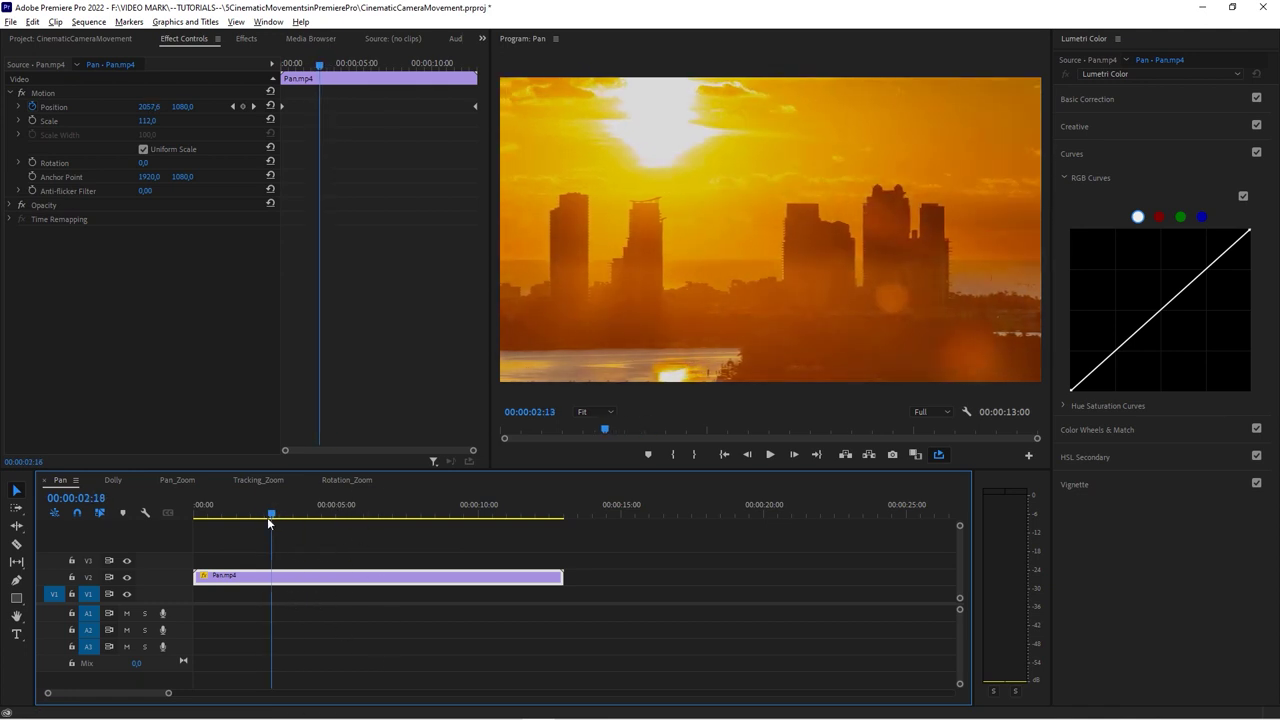
left_click(335, 536)
Open the Dolly sequence and preview its clip by playing it forward and backward
left_click(113, 481)
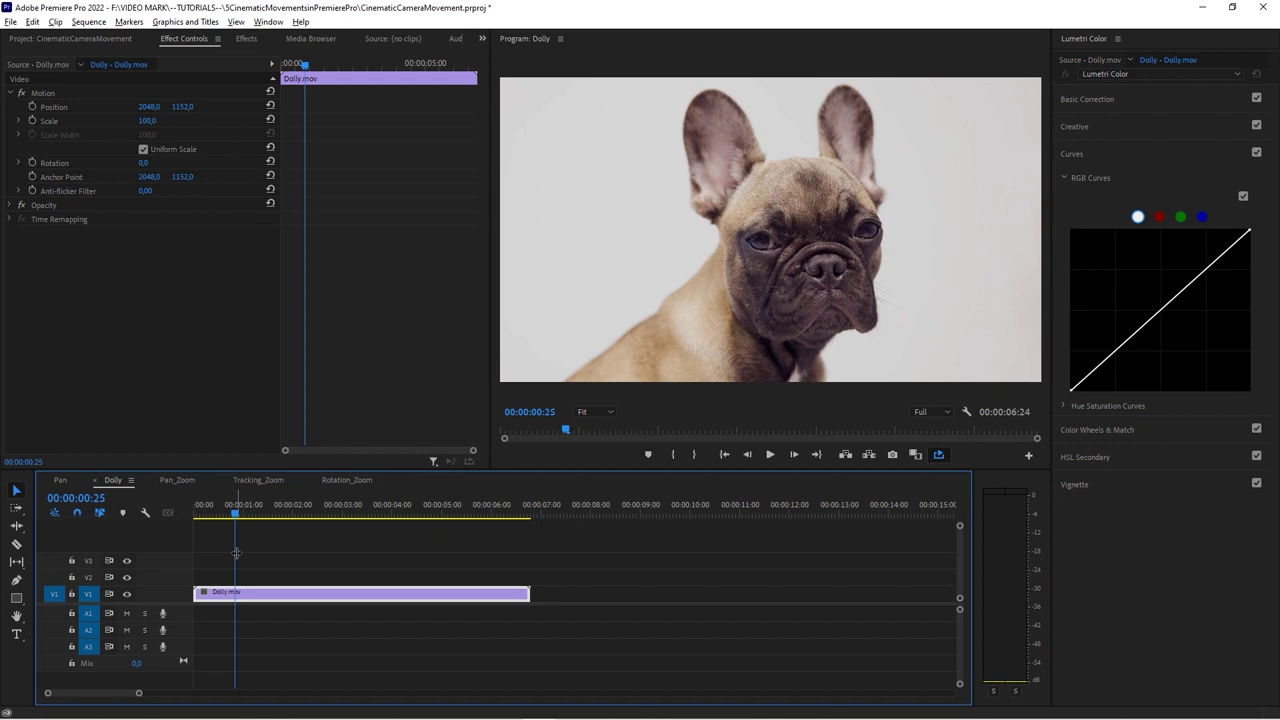
key("space")
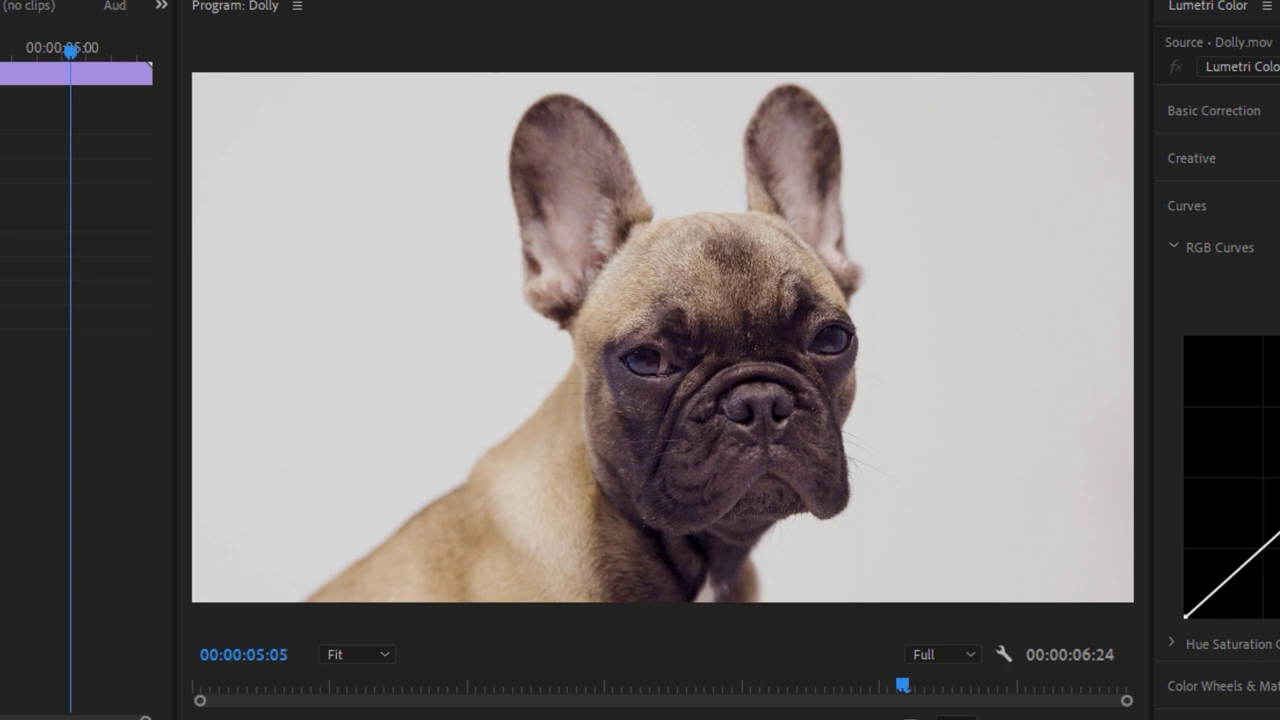
key("j")
key("j")
key("j")
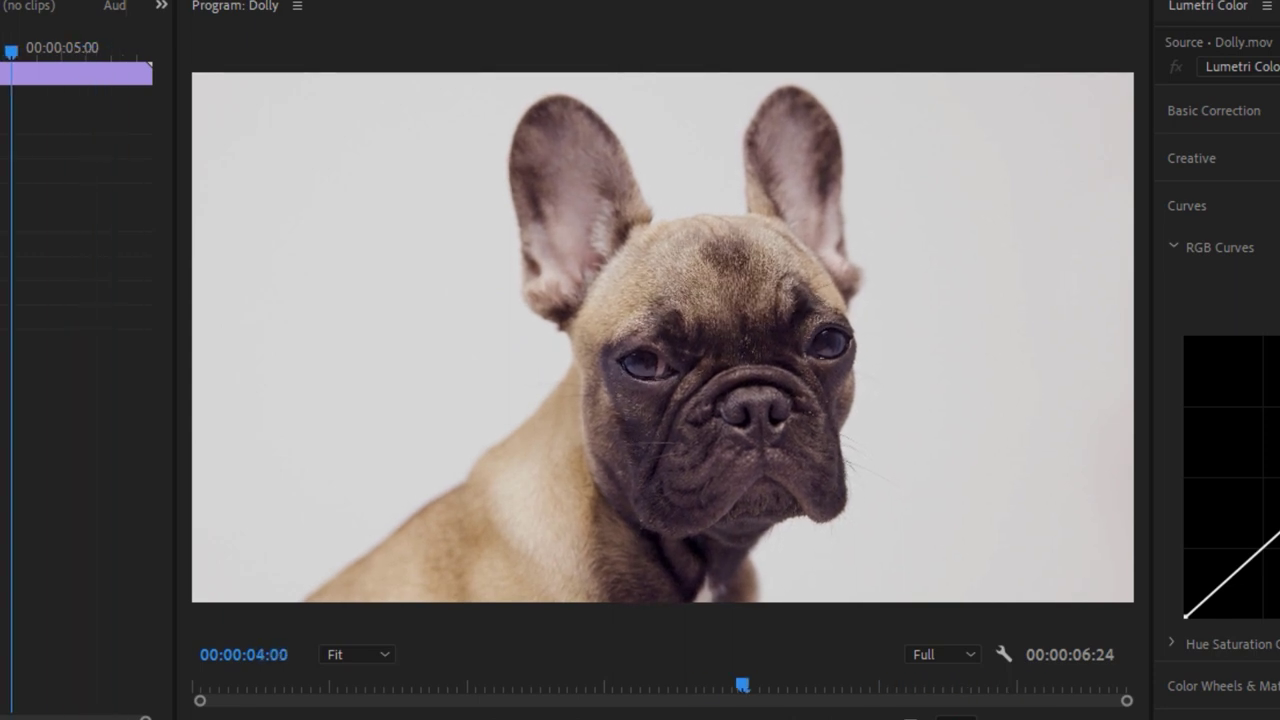
key("l")
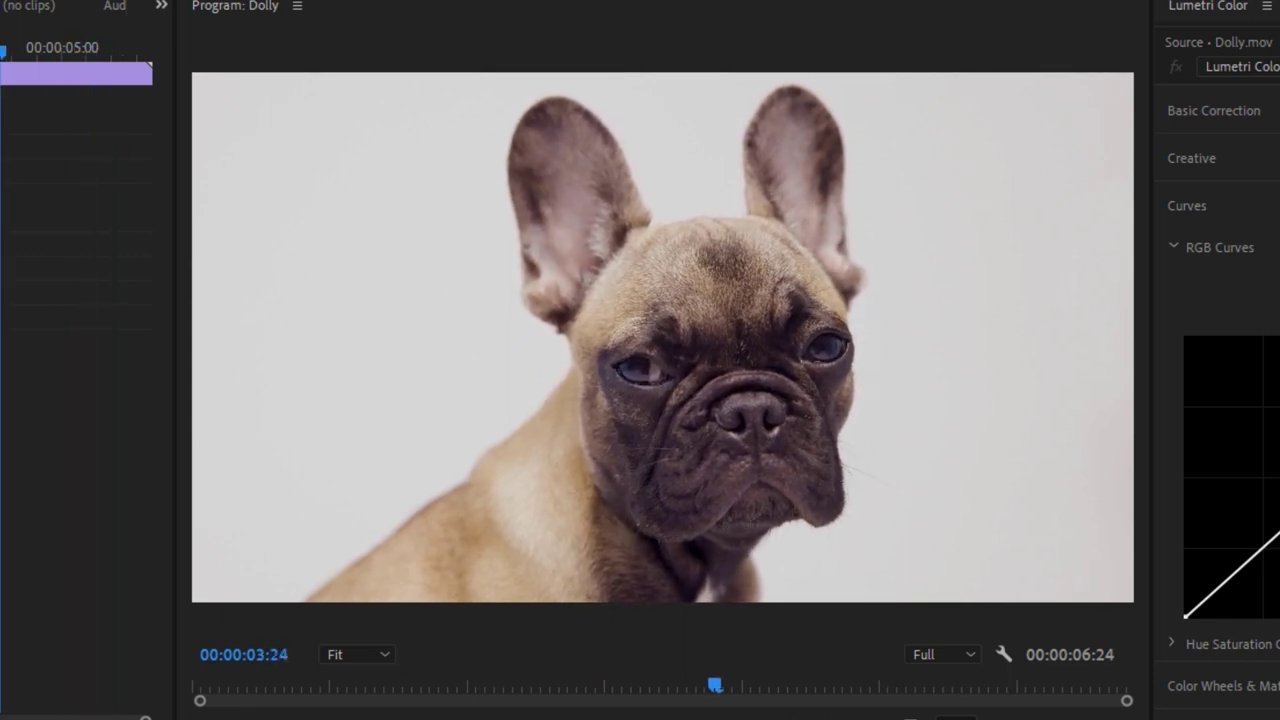
key("j")
key("k")
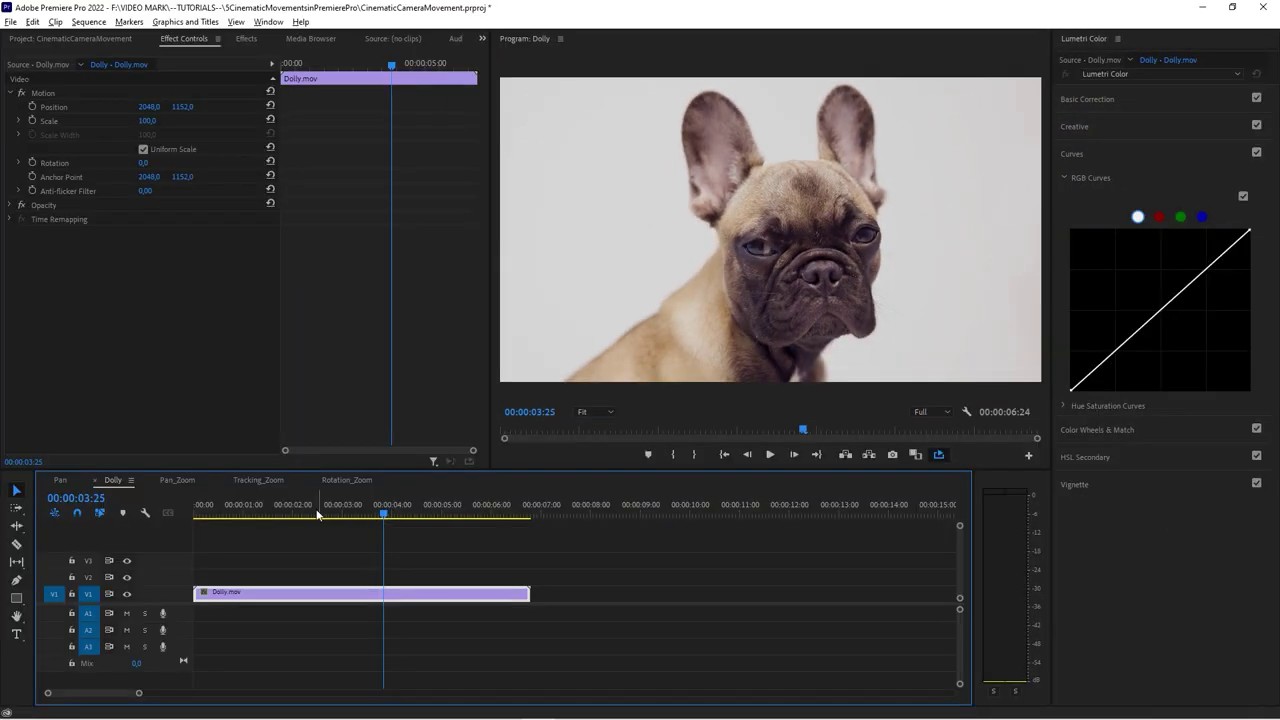
Scrub through the Dolly clip and park the playhead at 00:00:00:12
left_click_drag(275, 518, 339, 518)
key("l")
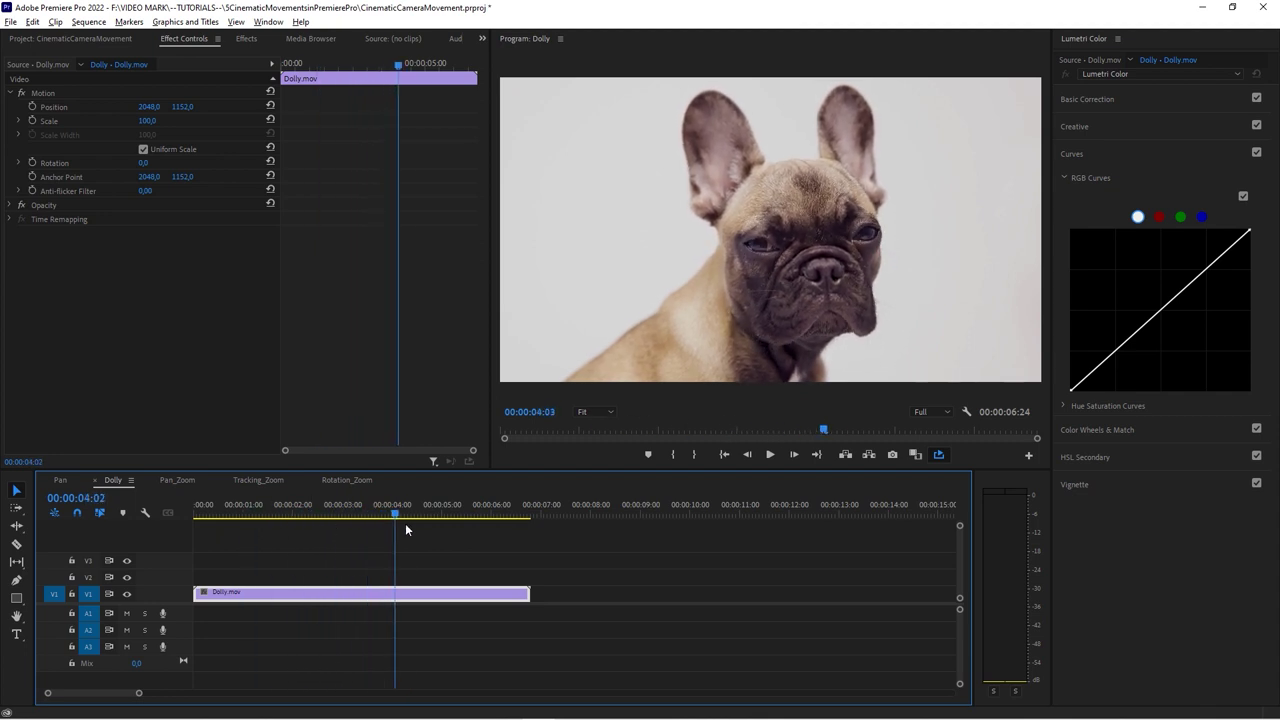
left_click_drag(428, 537, 300, 534)
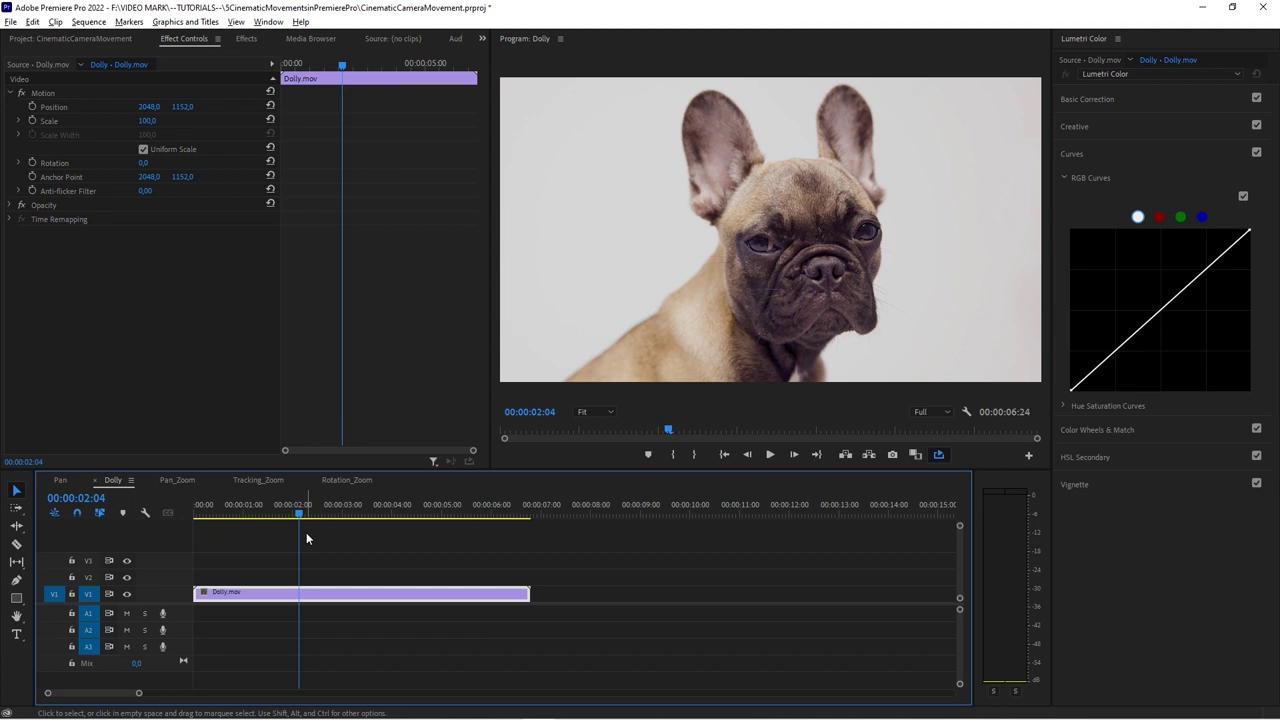
key("space")
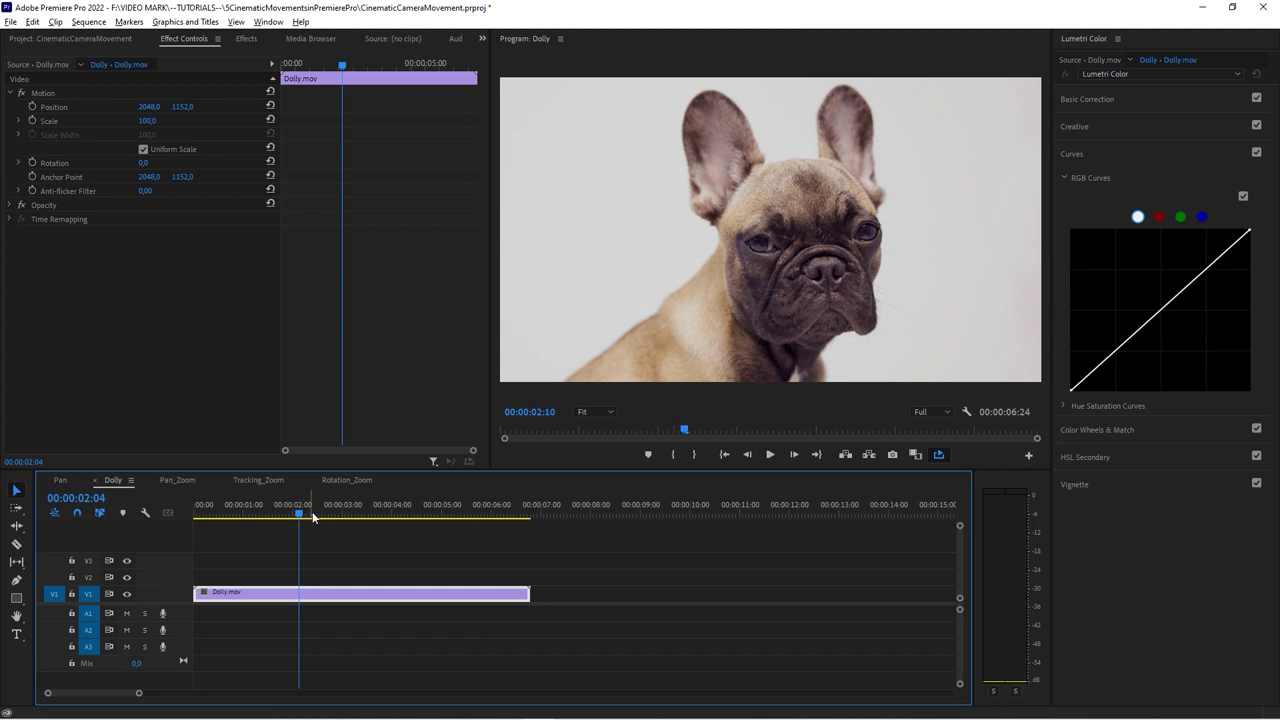
left_click_drag(357, 527, 264, 533)
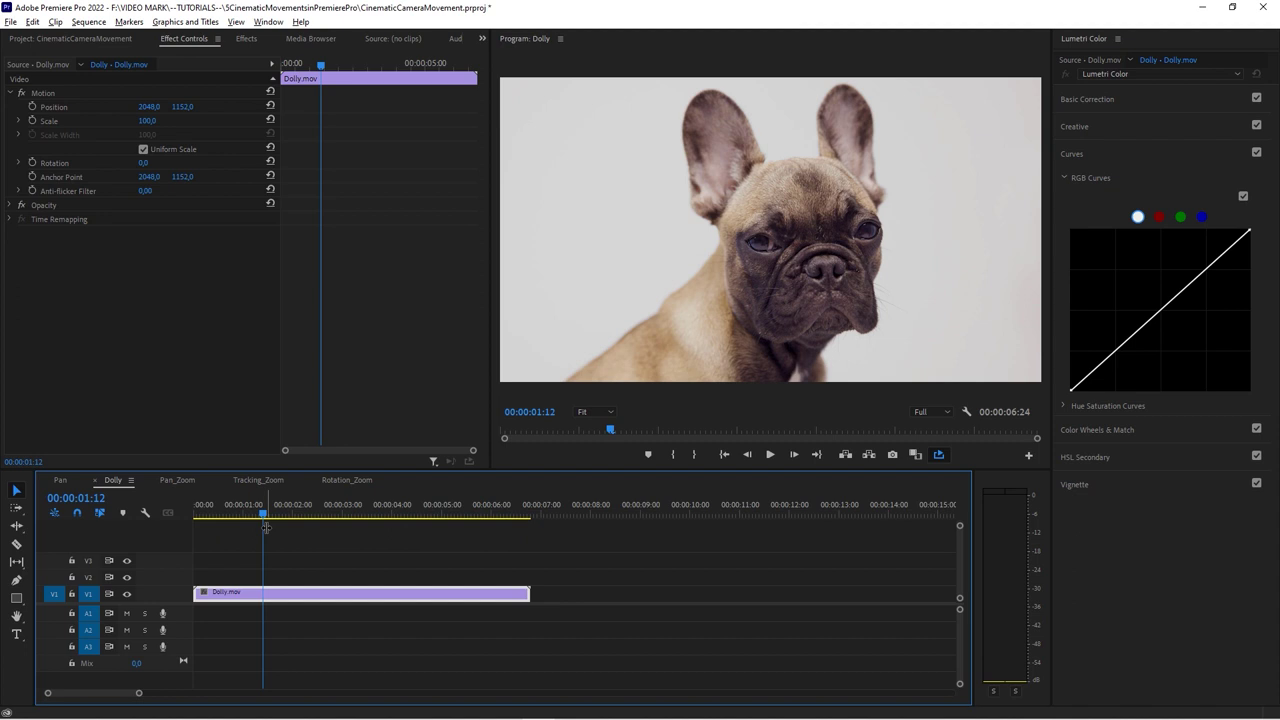
mouse_move(265, 527)
left_mouse_down()
mouse_move(214, 520)
mouse_move(245, 518)
left_mouse_up()
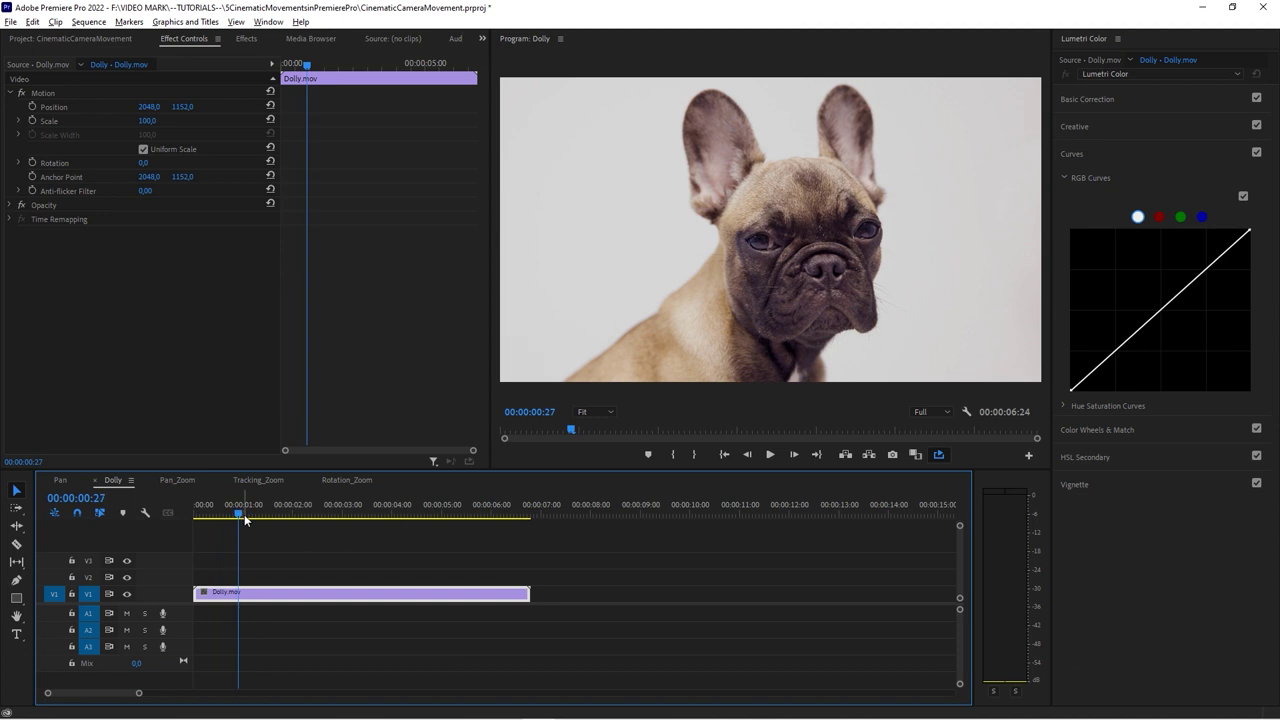
left_click_drag(238, 514, 214, 518)
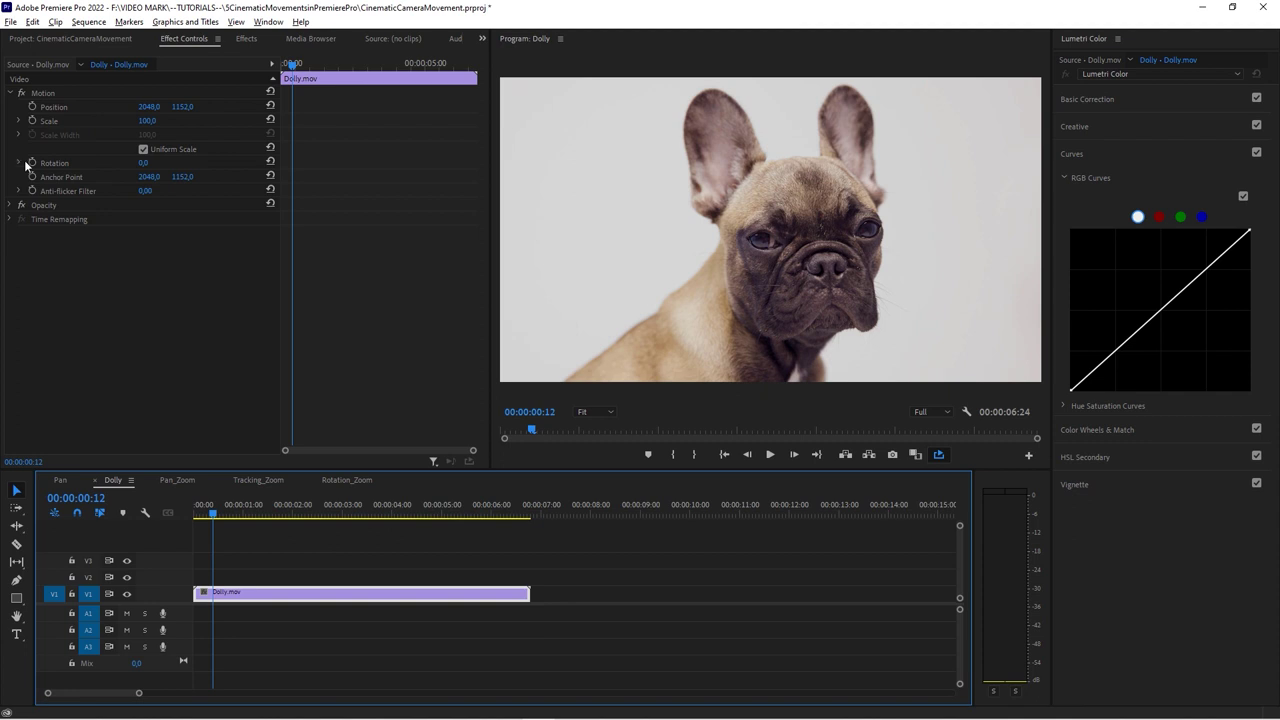
Animate the Dolly clip's Scale with keyframes of 100 at 00:00:00:12 and about 169 at 00:00:06:09
left_click(192, 42)
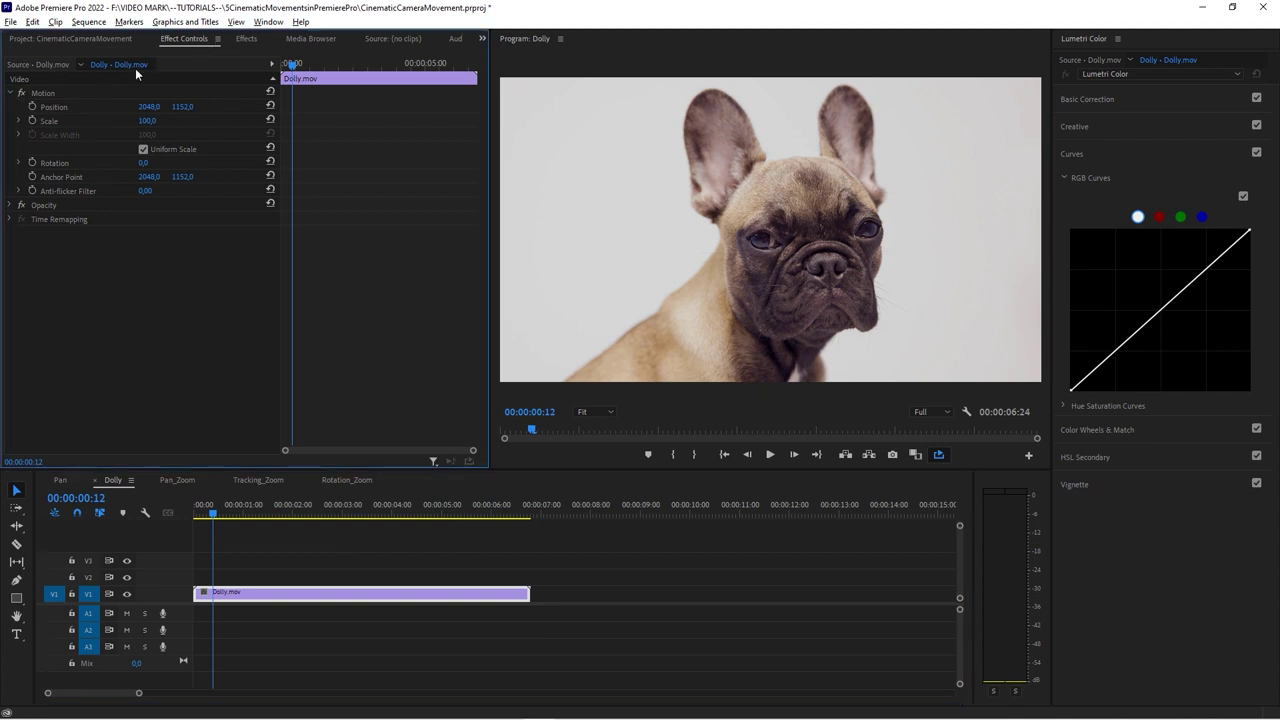
left_click(42, 95)
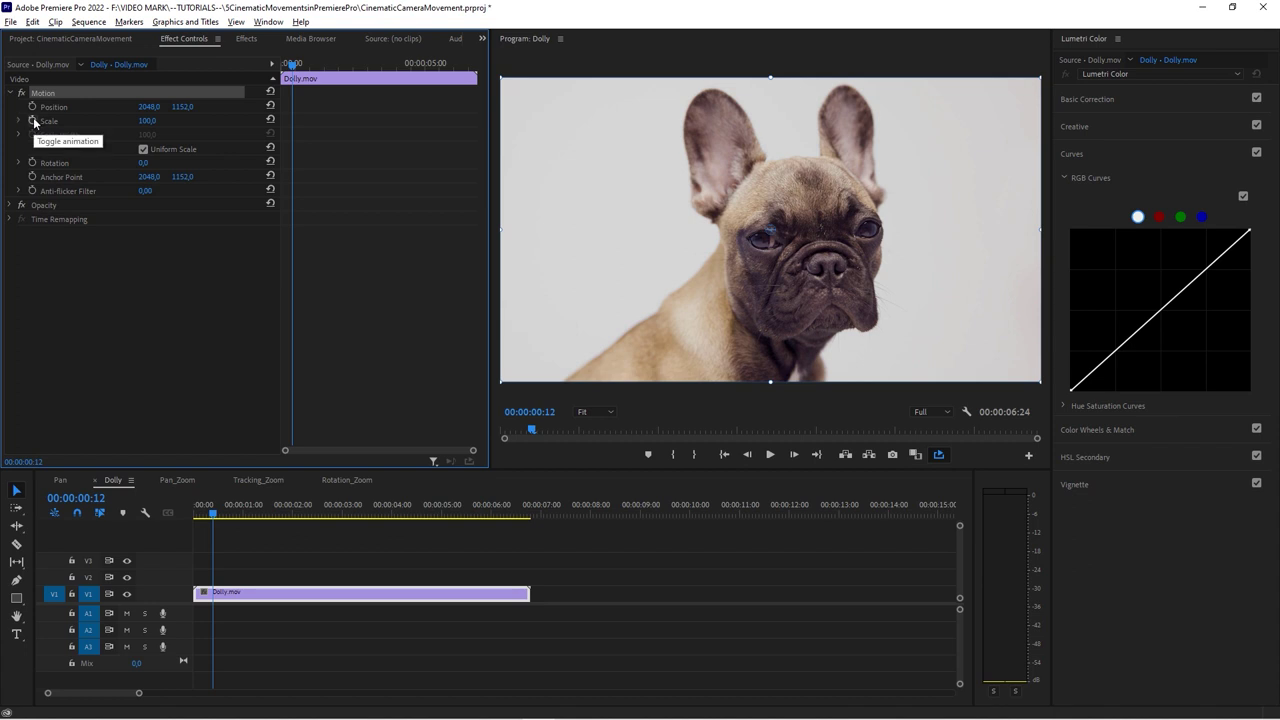
left_click(33, 120)
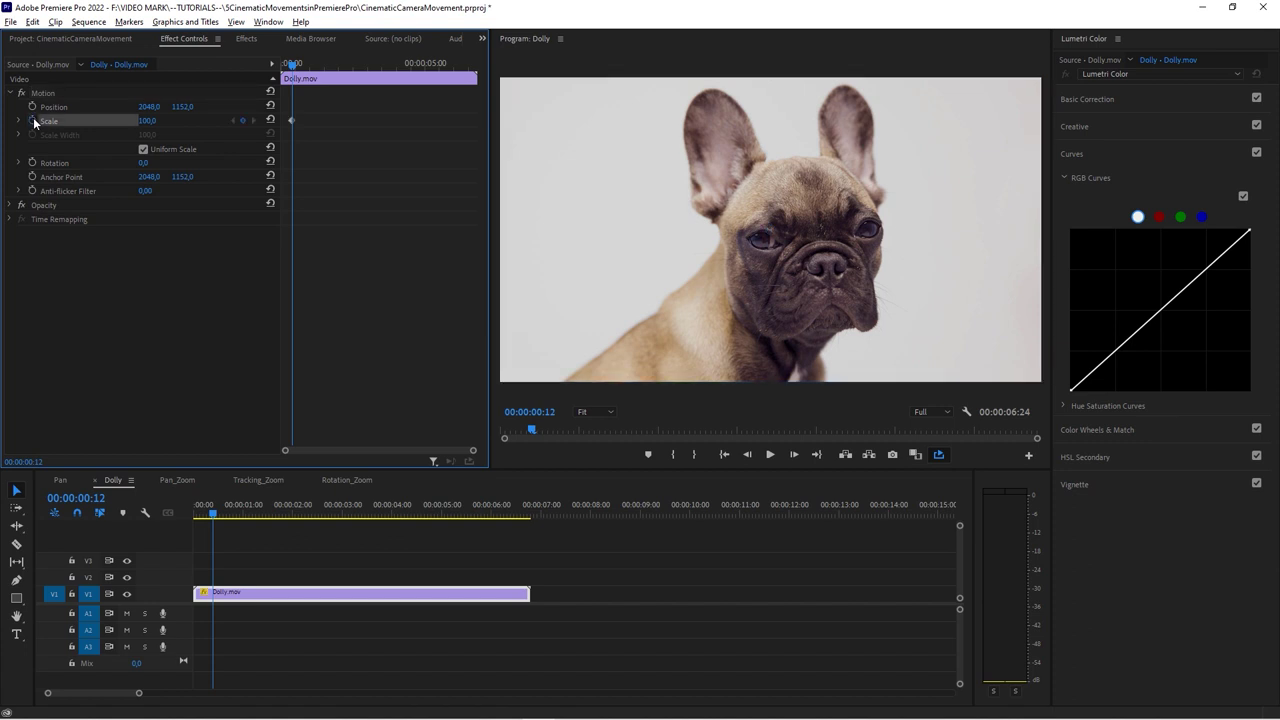
left_click_drag(320, 72, 468, 80)
left_click_drag(147, 120, 215, 120)
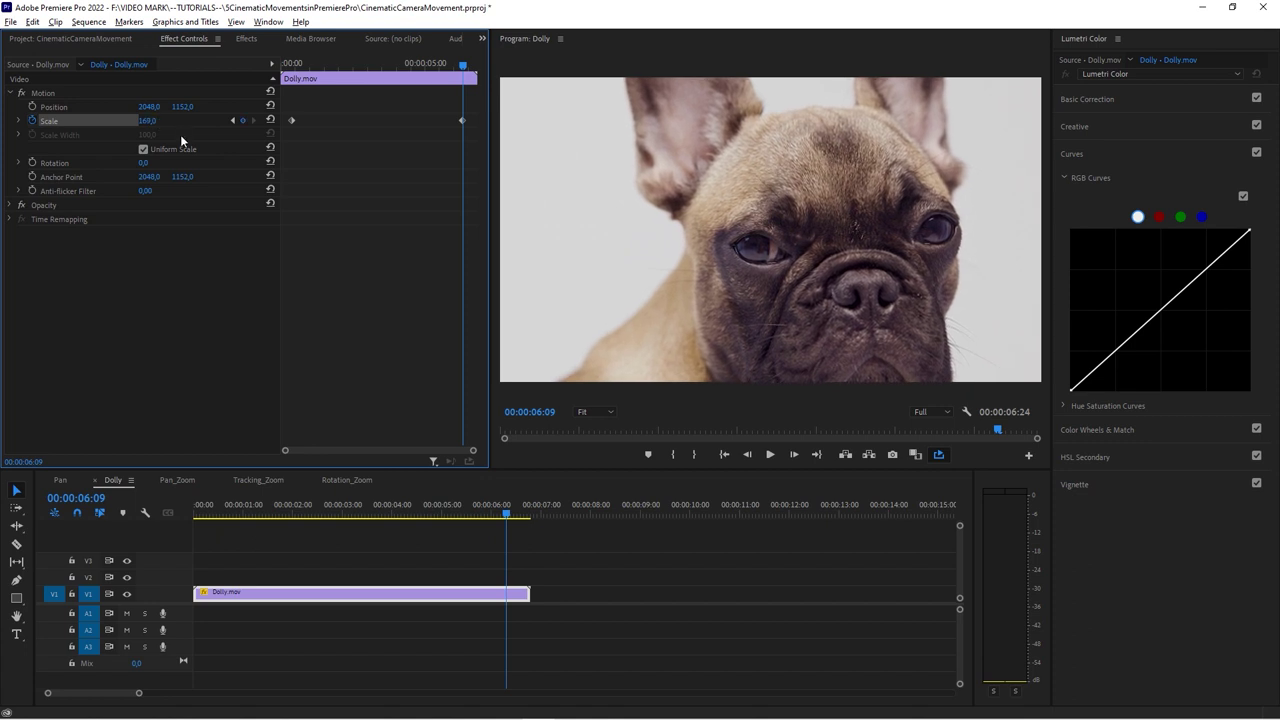
Move the Dolly clip's two Scale keyframes to its start and end, and play the sequence to preview the push-in
left_click_drag(292, 119, 281, 120)
left_click_drag(462, 120, 475, 120)
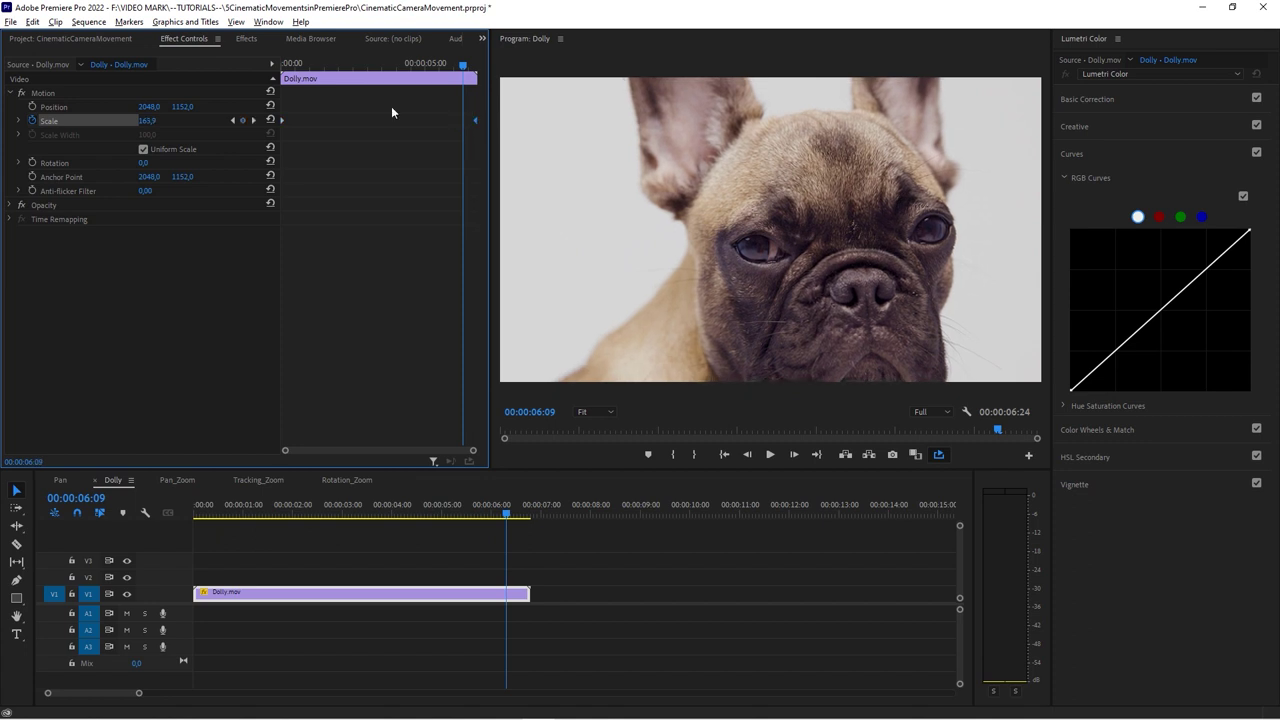
left_click_drag(300, 66, 281, 66)
left_click(228, 546)
key("space")
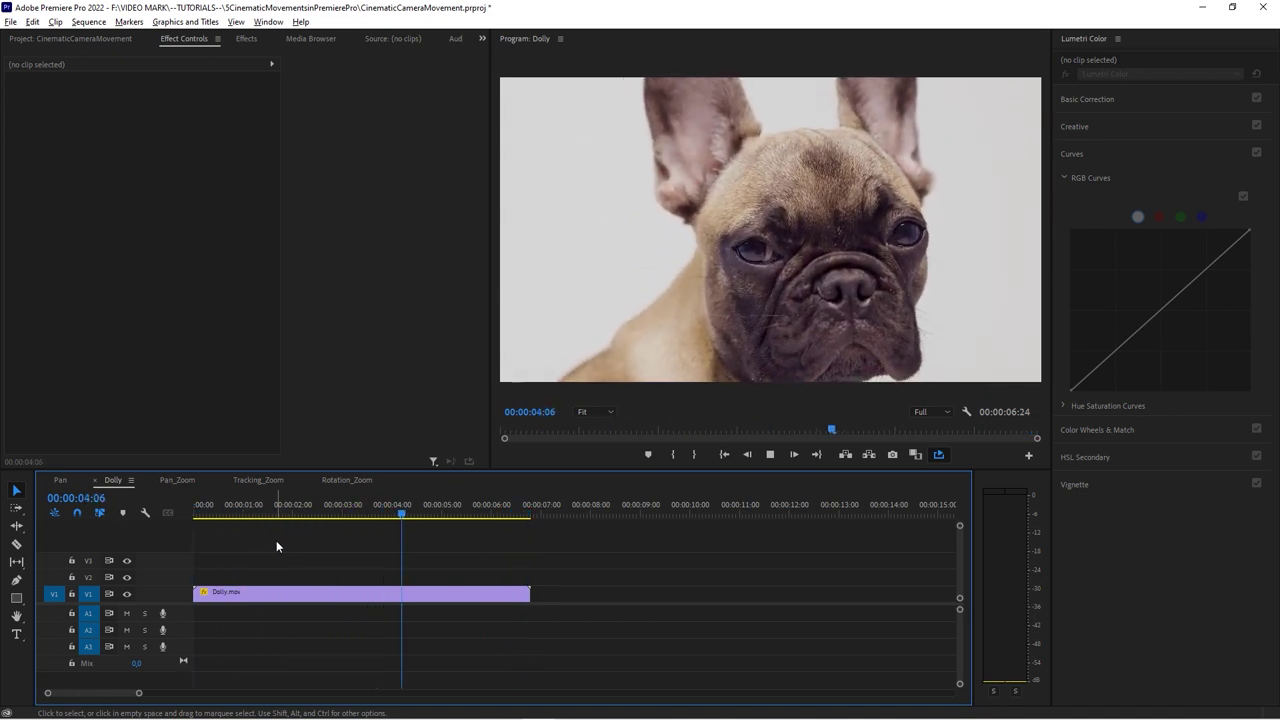
left_click(355, 593)
left_click(361, 544)
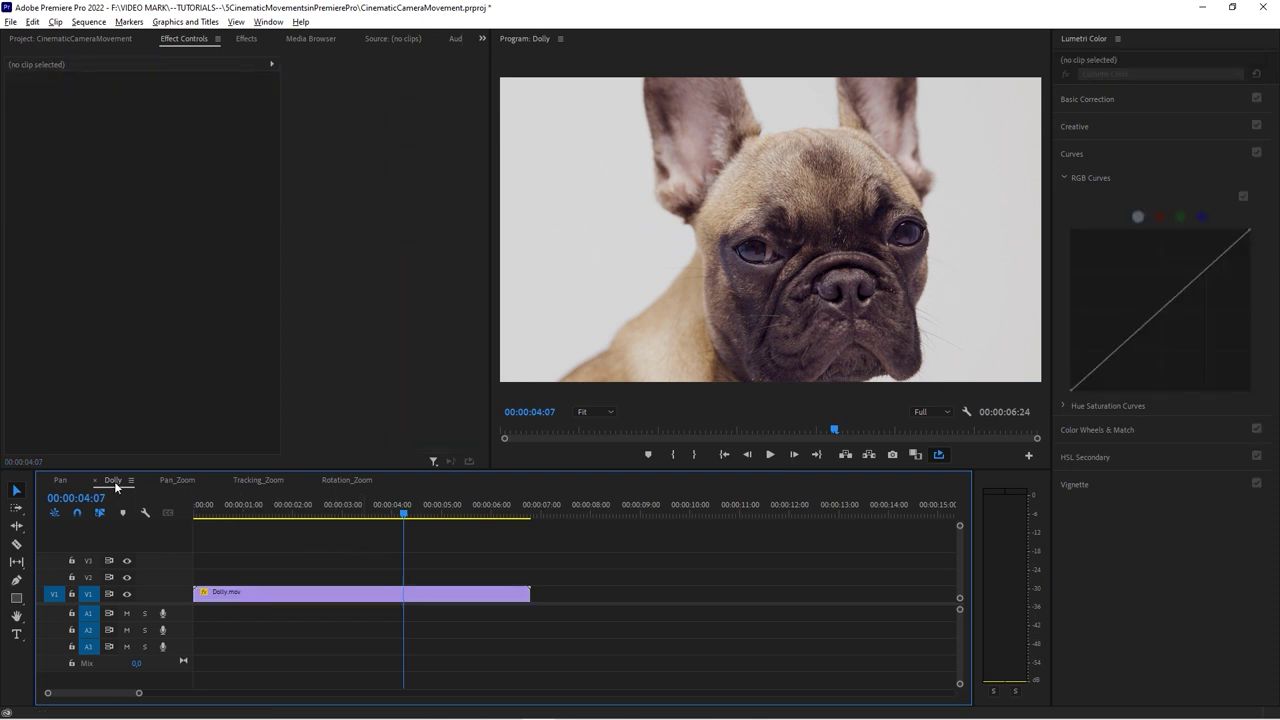
Revisit the Pan and Dolly sequences, and open the Pan_Zoom sequence to scrub through its skyline clip
left_click(63, 480)
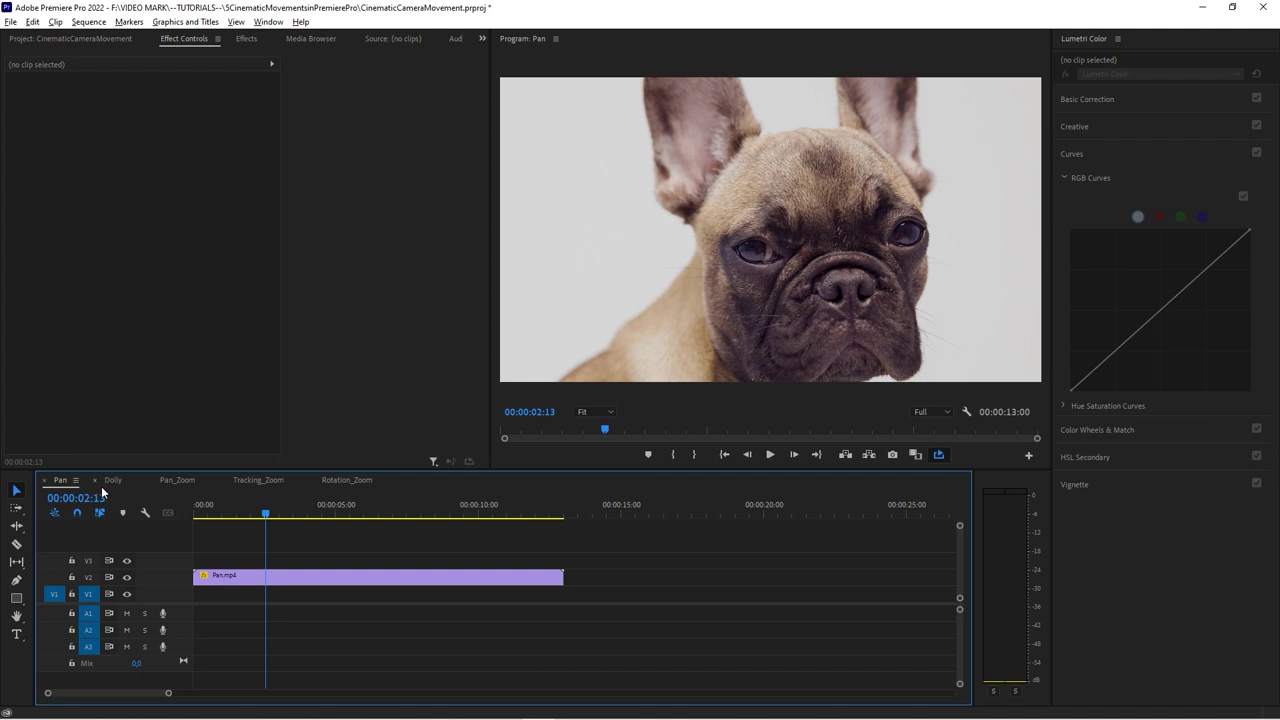
left_click(112, 481)
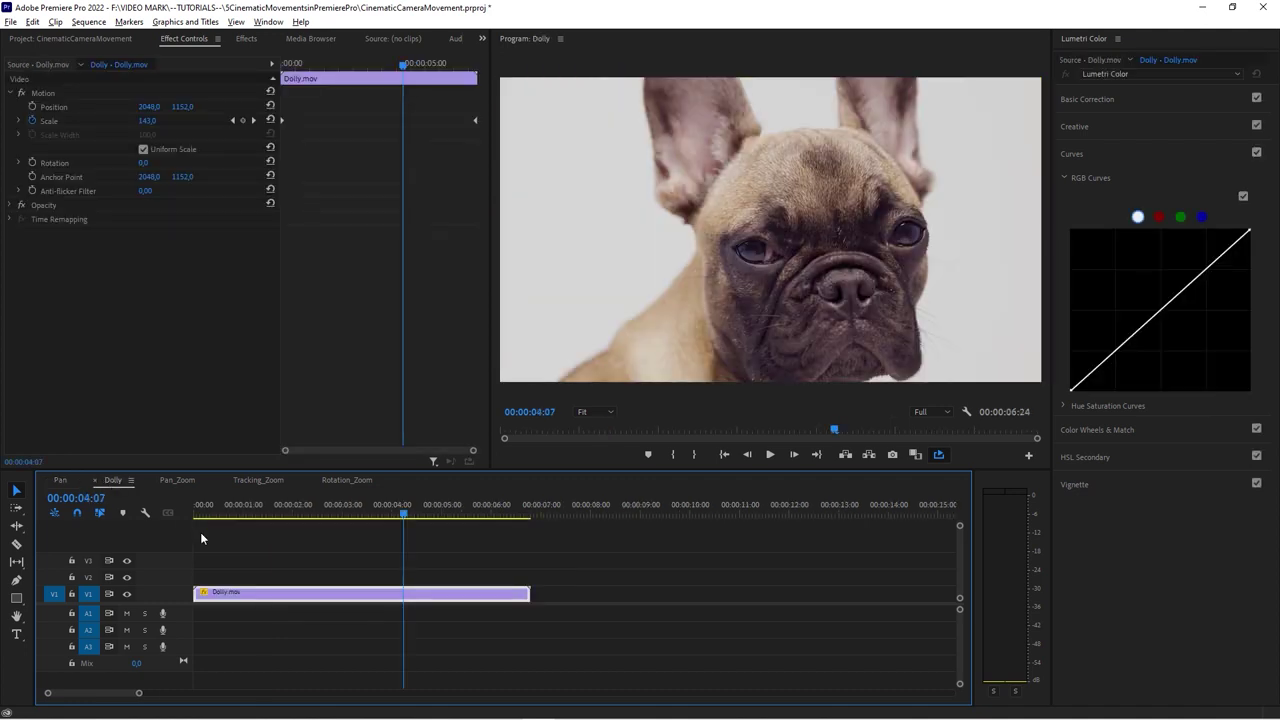
left_click(178, 480)
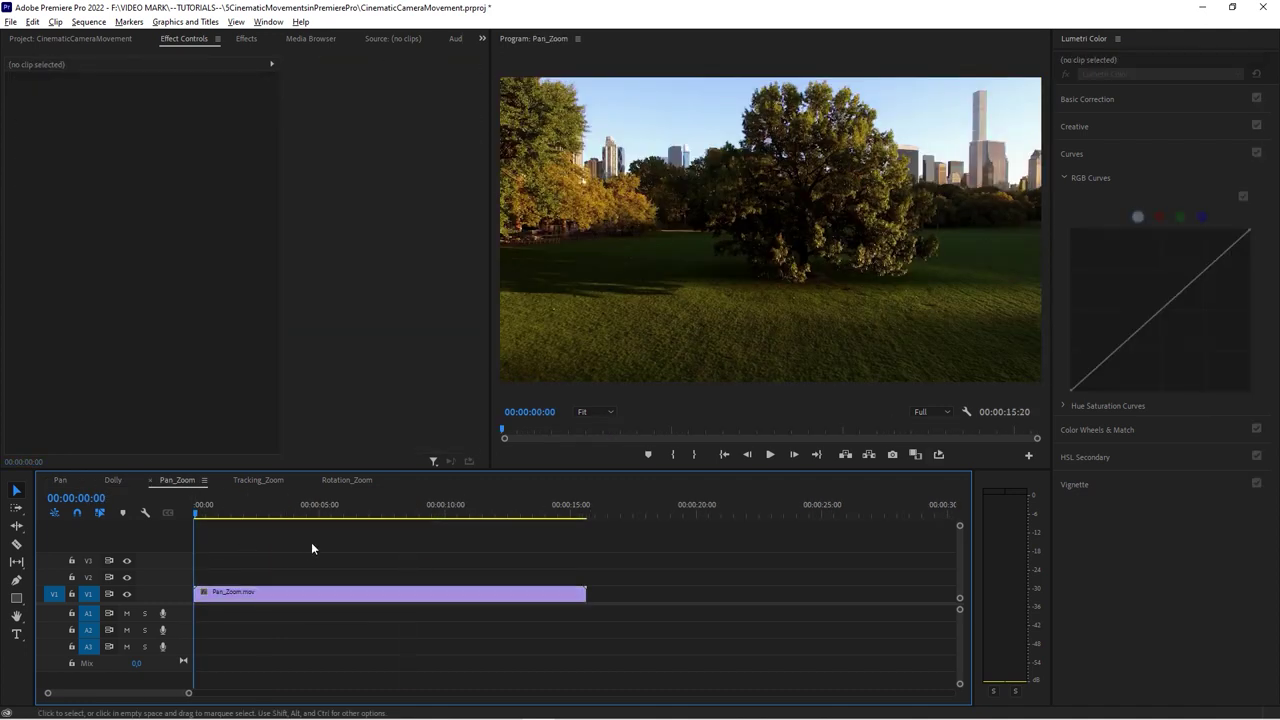
left_click_drag(204, 514, 312, 516)
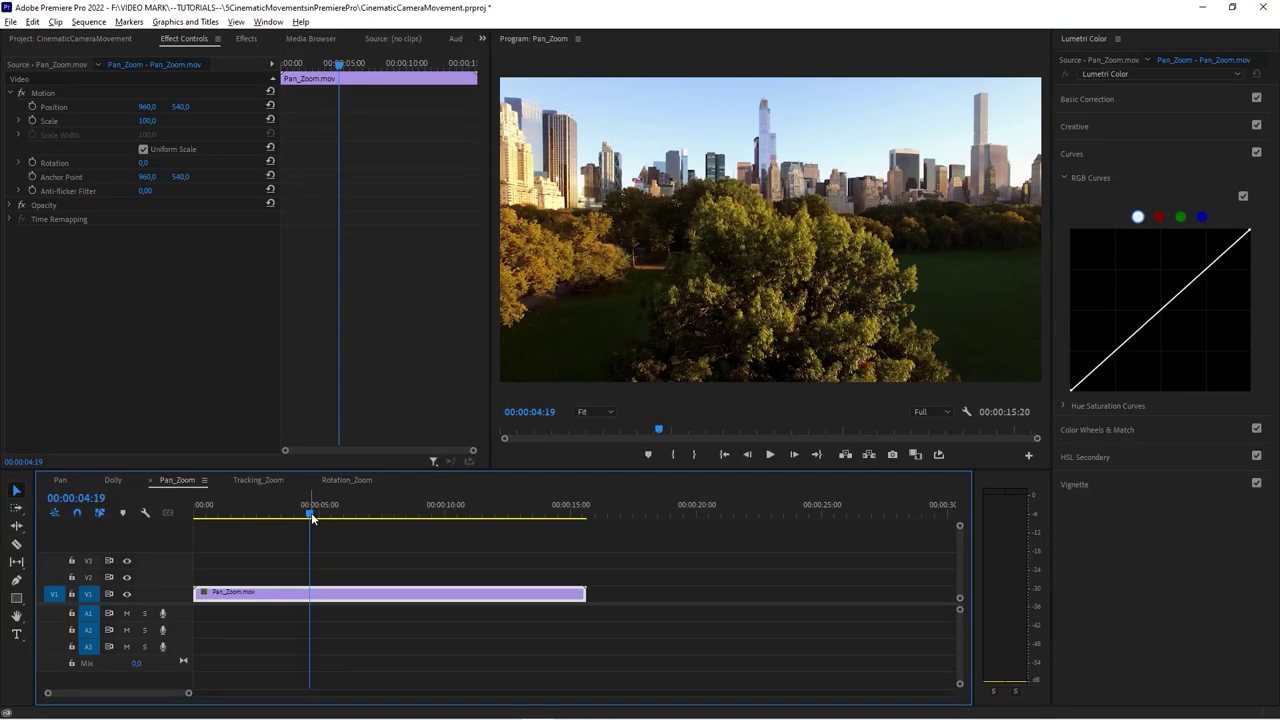
left_click_drag(312, 517, 530, 519)
left_click_drag(230, 521, 562, 523)
left_click(449, 523)
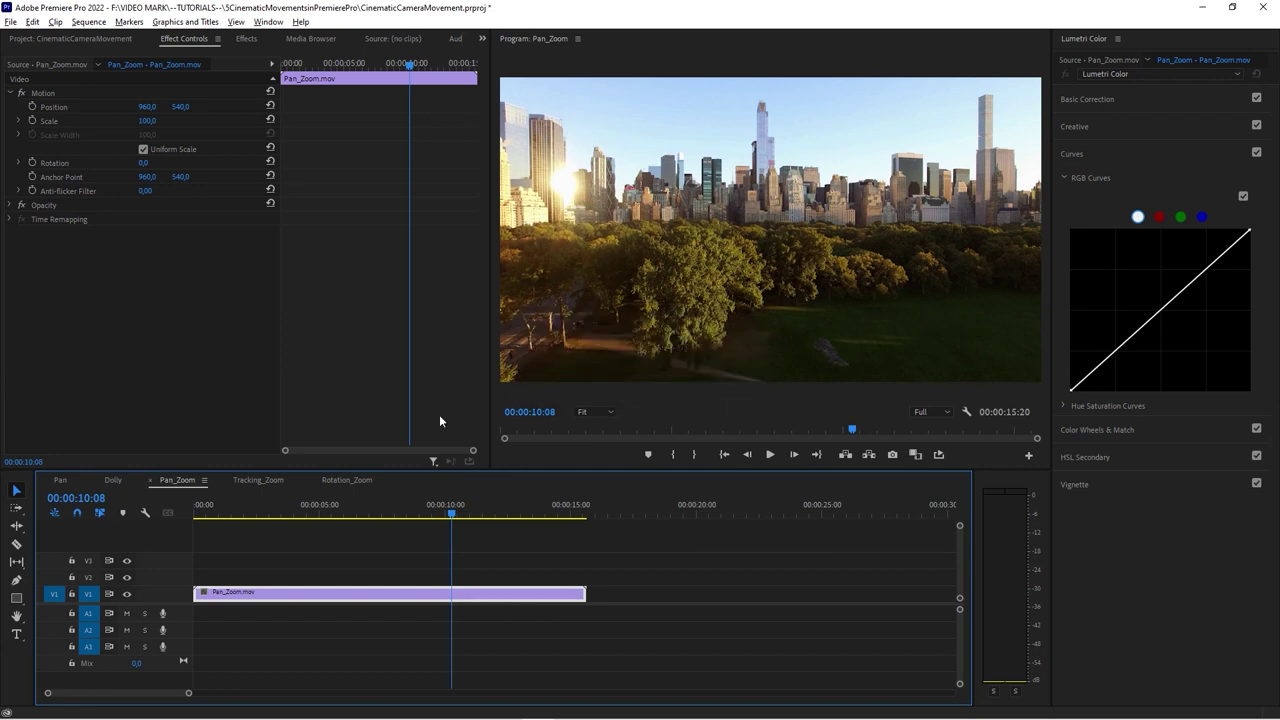
Add starting Position and Scale keyframes to the Pan_Zoom clip at 00:00:00:11
left_click_drag(230, 513, 204, 518)
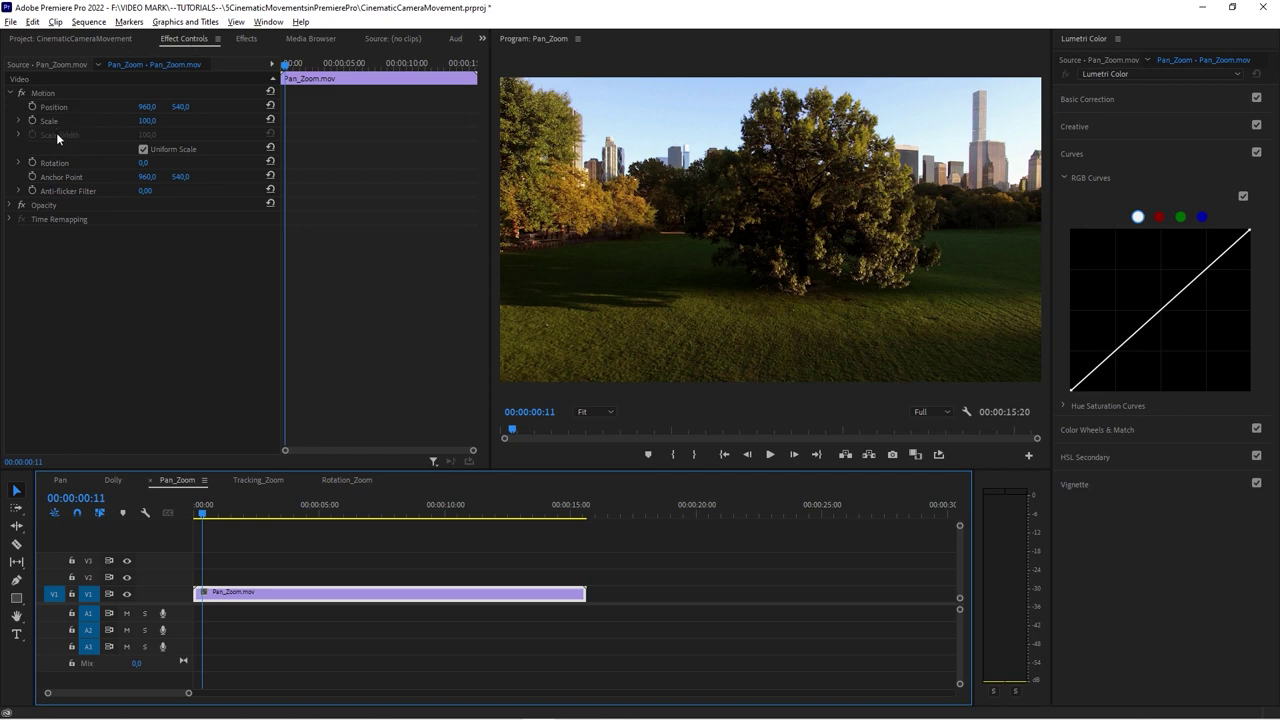
left_click(32, 106)
left_click(32, 120)
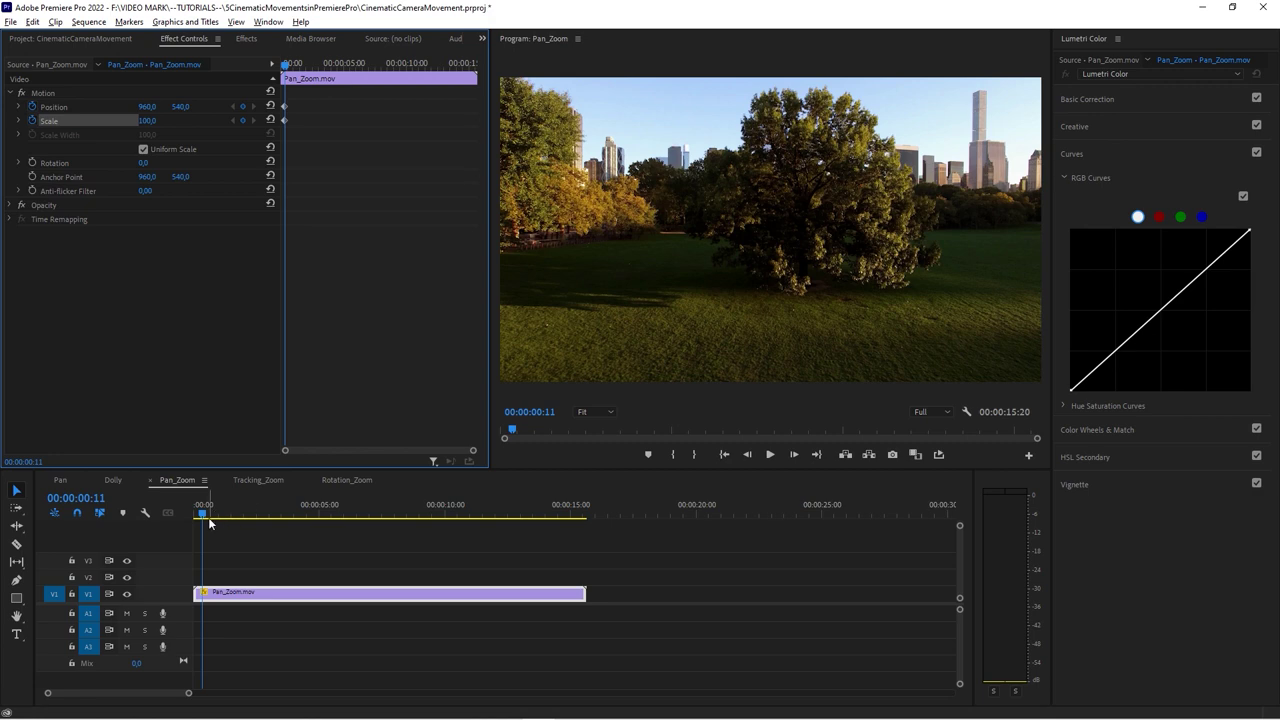
At 00:00:14:02 in the Pan_Zoom clip, keyframe Scale at 137 and Position at about 1311, 664
left_click_drag(205, 518, 547, 519)
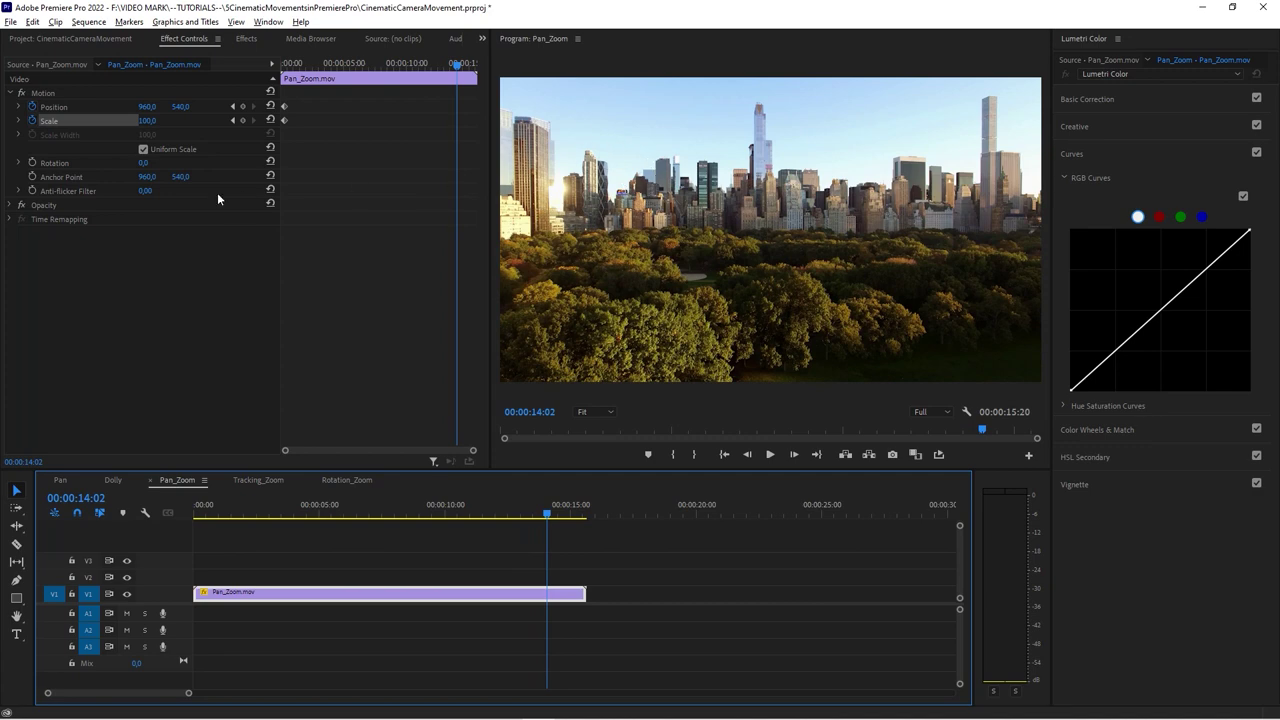
left_click_drag(146, 121, 498, 106)
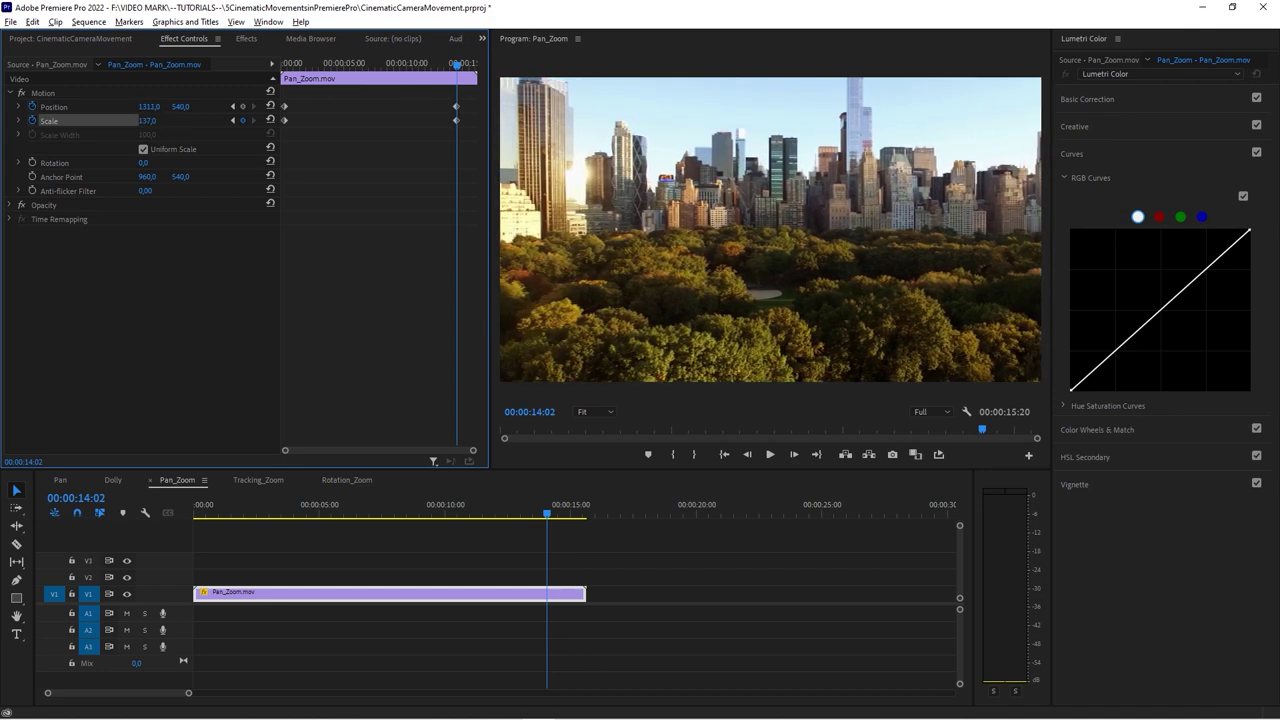
left_click_drag(176, 111, 300, 111)
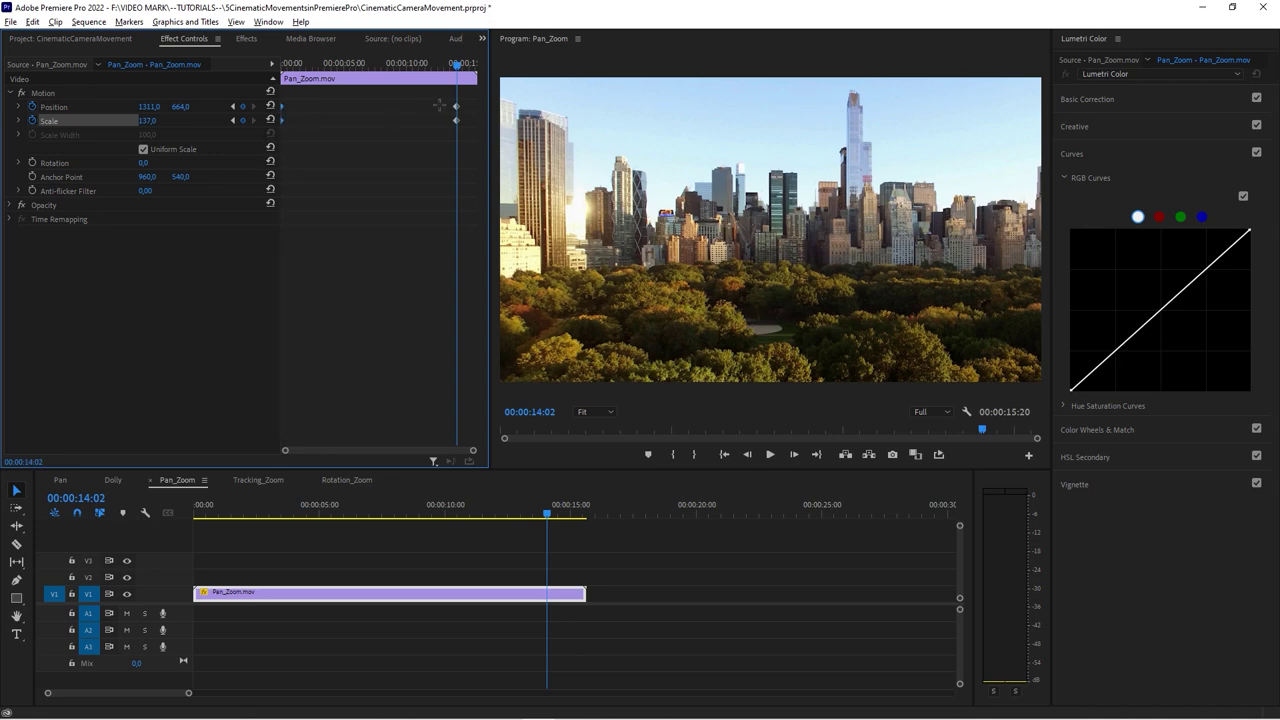
Move the Pan_Zoom clip's Position and Scale keyframes to its start and end, and play the sequence from the beginning
left_click(290, 530)
left_click(206, 513)
key("space")
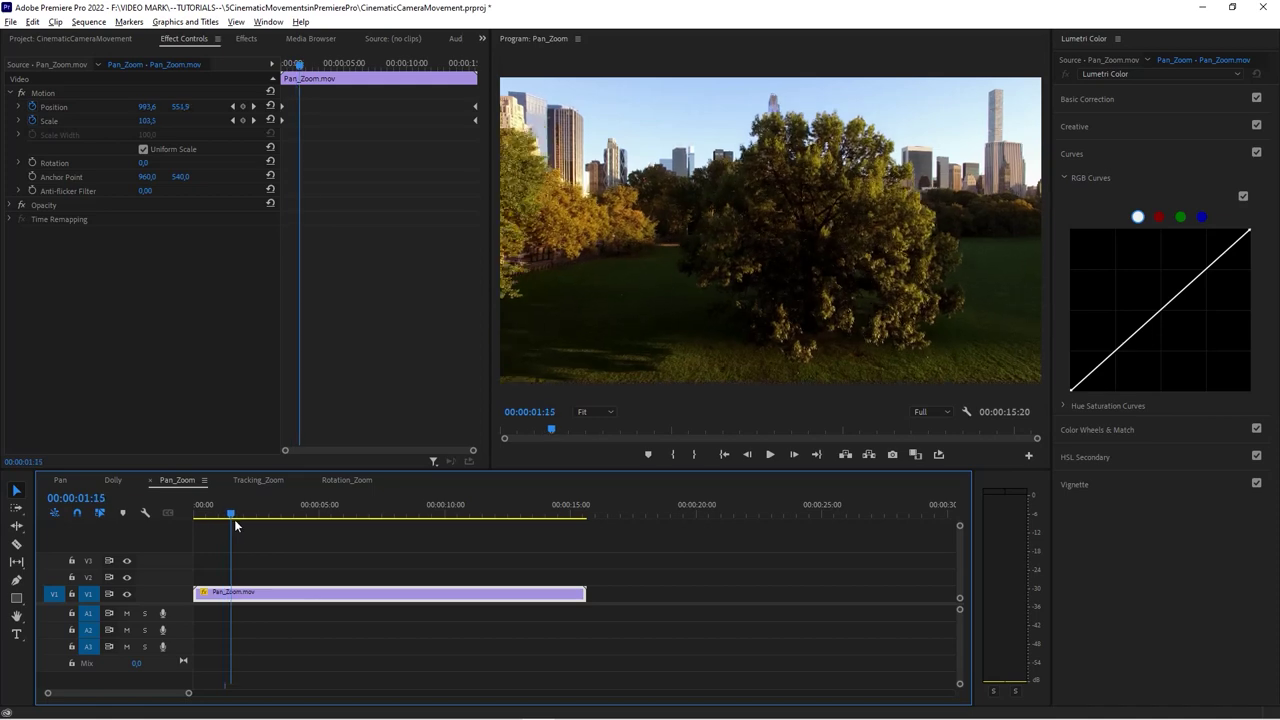
key("Home")
key("space")
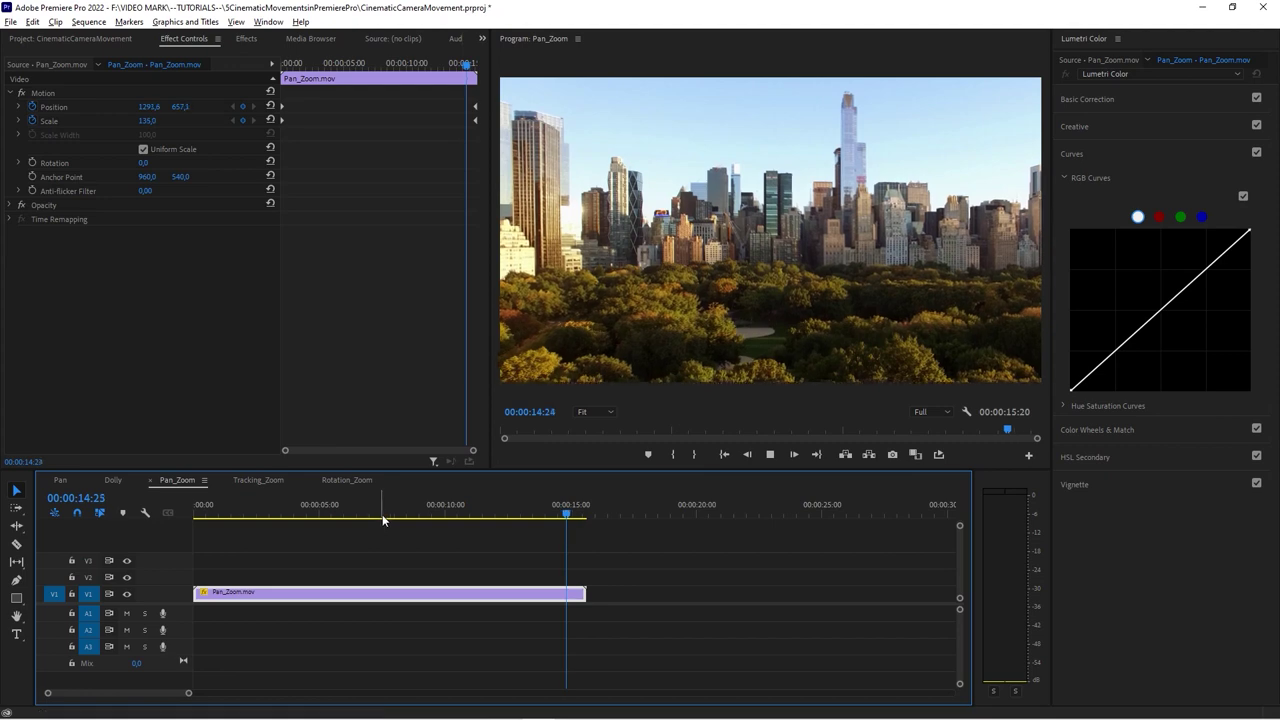
Review the combined pan and zoom by playing and scrubbing Pan_Zoom from several points
left_click(351, 513)
left_click_drag(353, 512, 404, 521)
key("space")
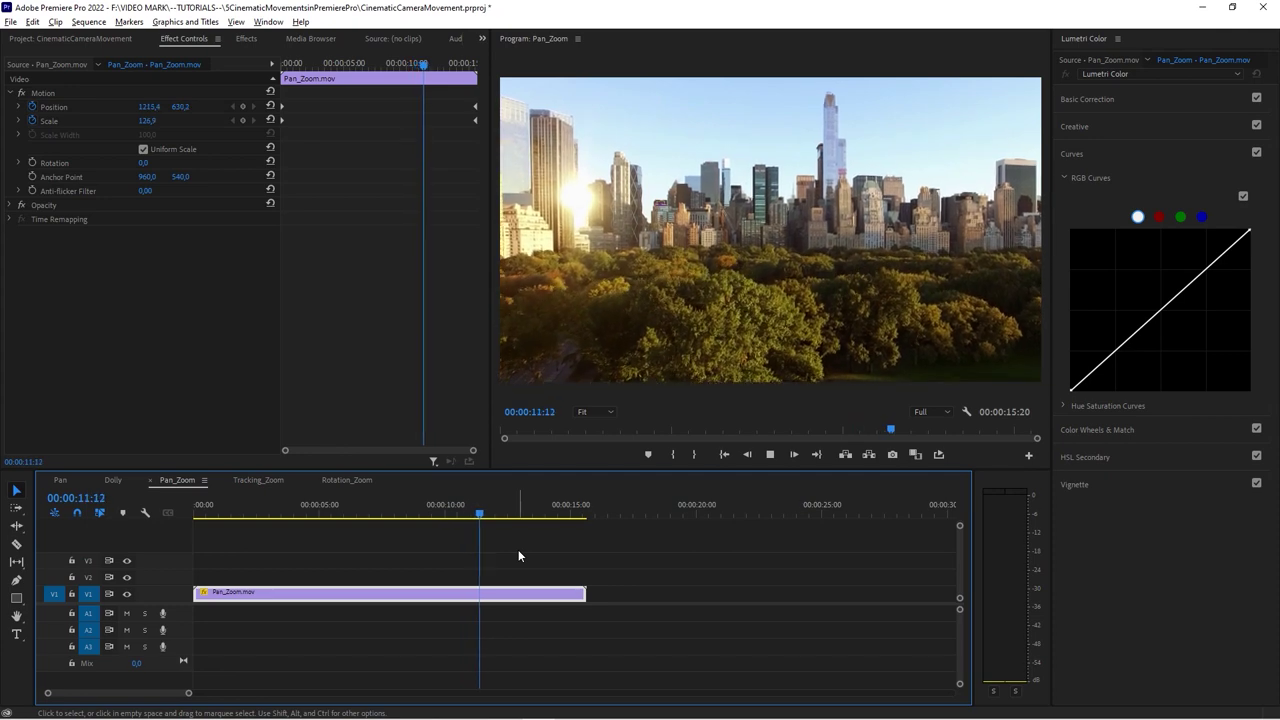
left_click_drag(206, 514, 218, 517)
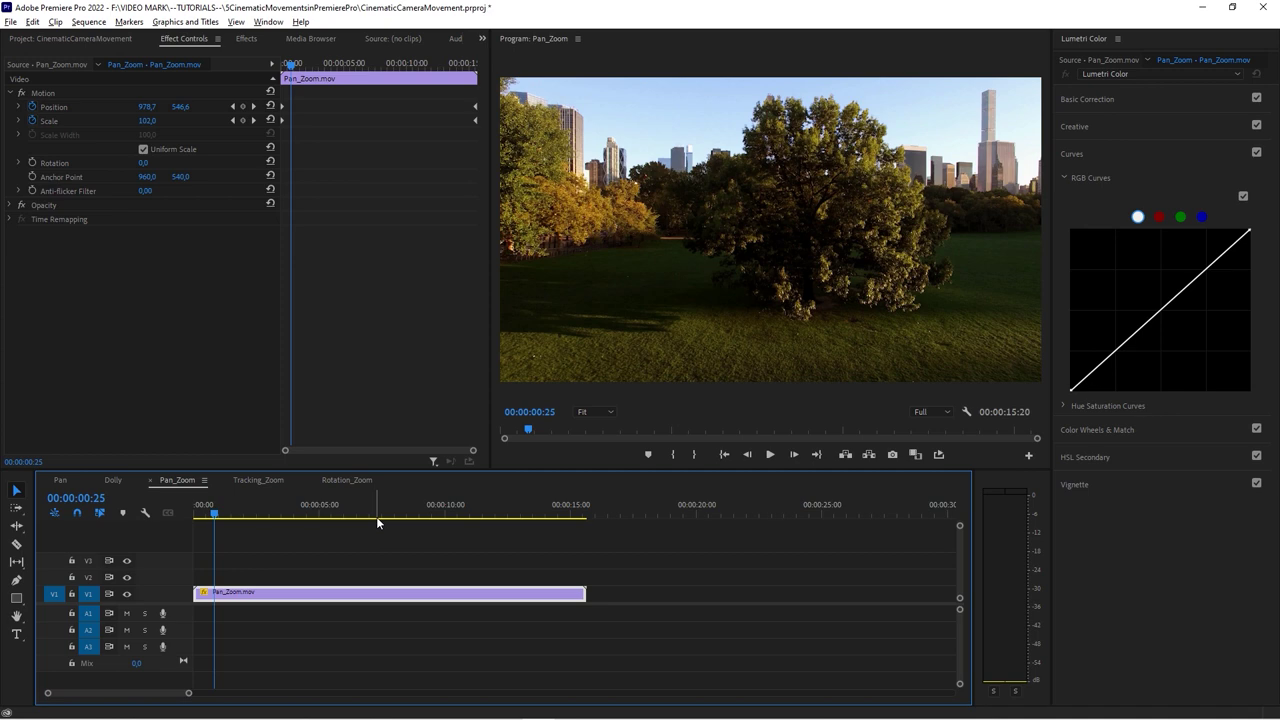
key("space")
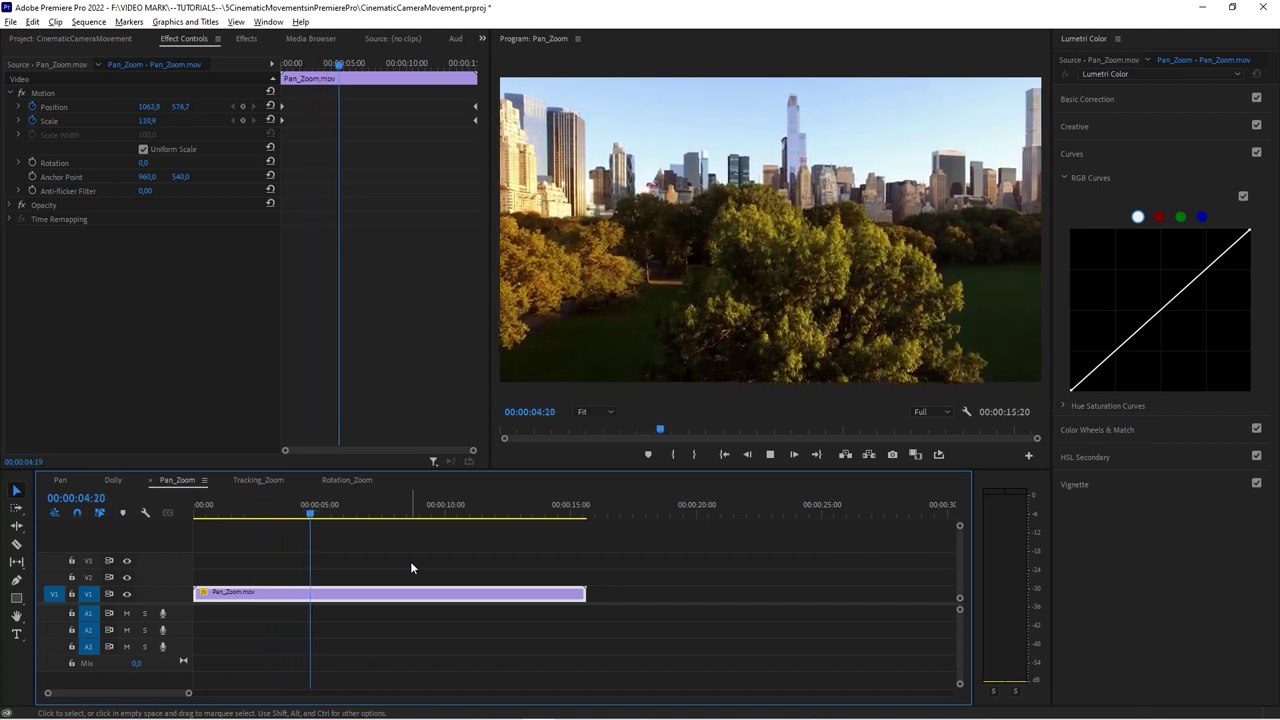
key("space")
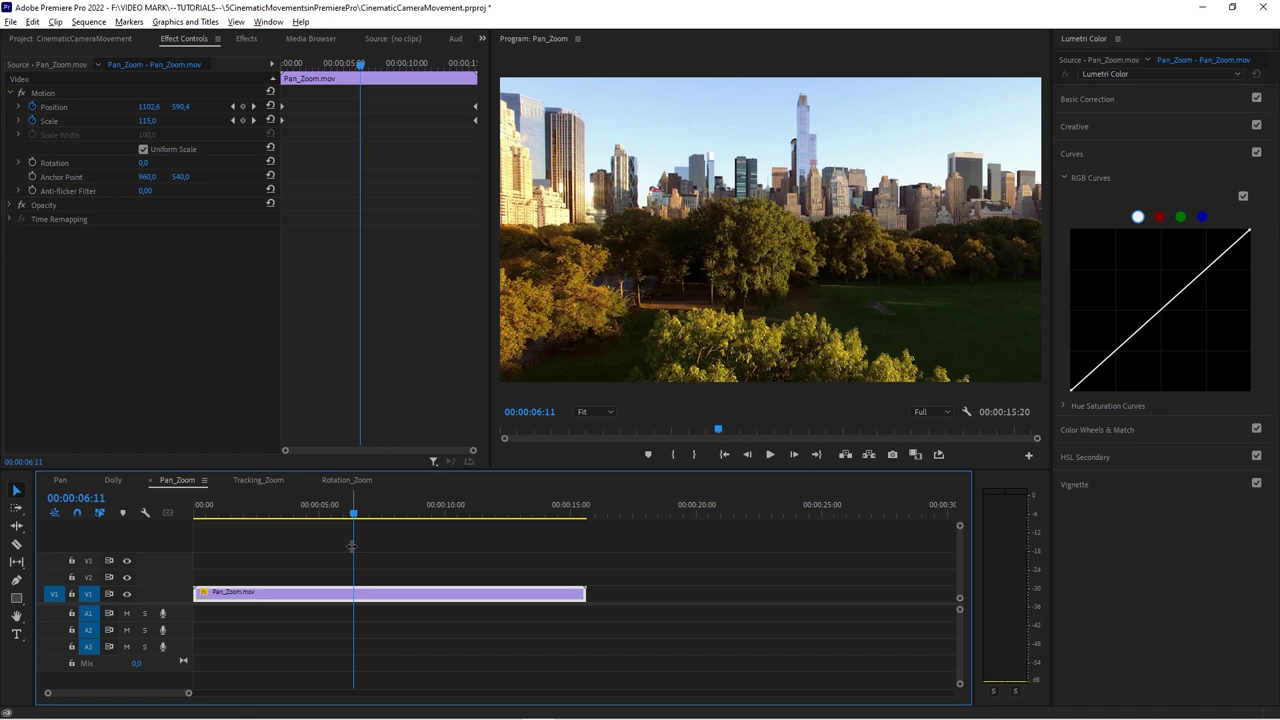
left_click_drag(353, 513, 445, 517)
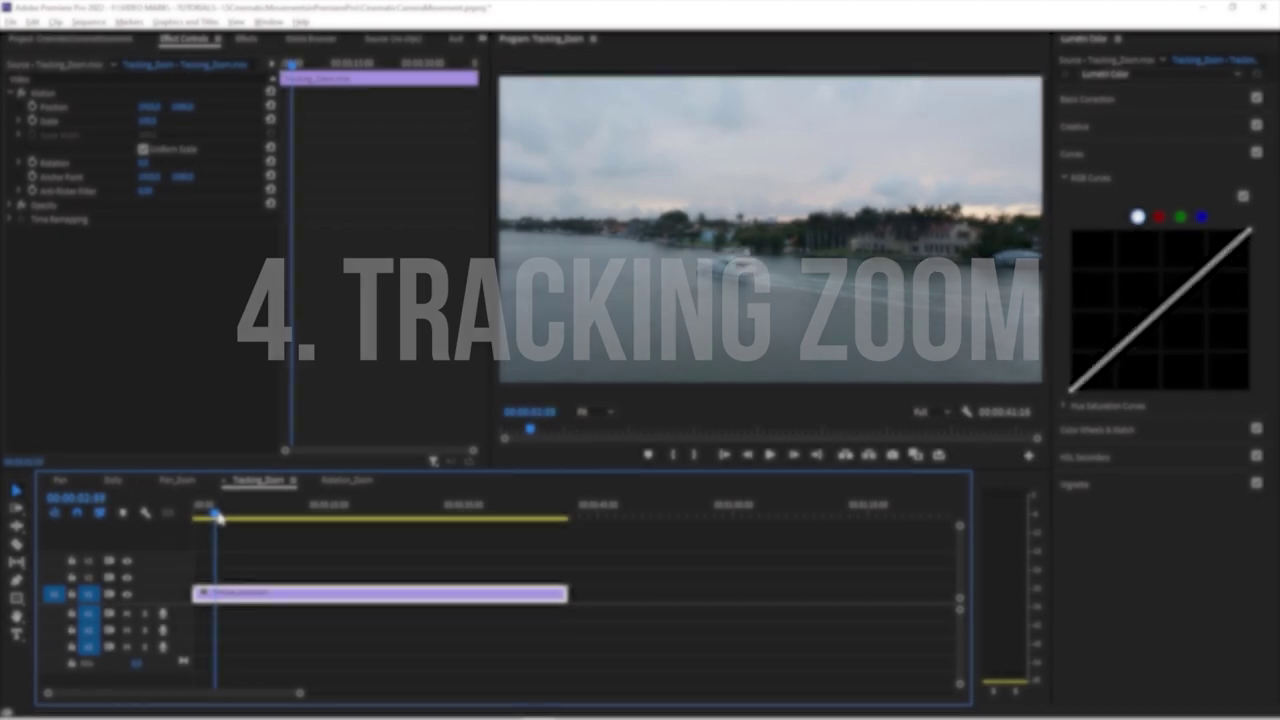
Open the Tracking_Zoom sequence and play the opening seconds of the boat clip, stopping at 00:00:05:01
mouse_move(229, 520)
left_mouse_down()
mouse_move(325, 520)
mouse_move(214, 533)
left_mouse_up()
key("space")
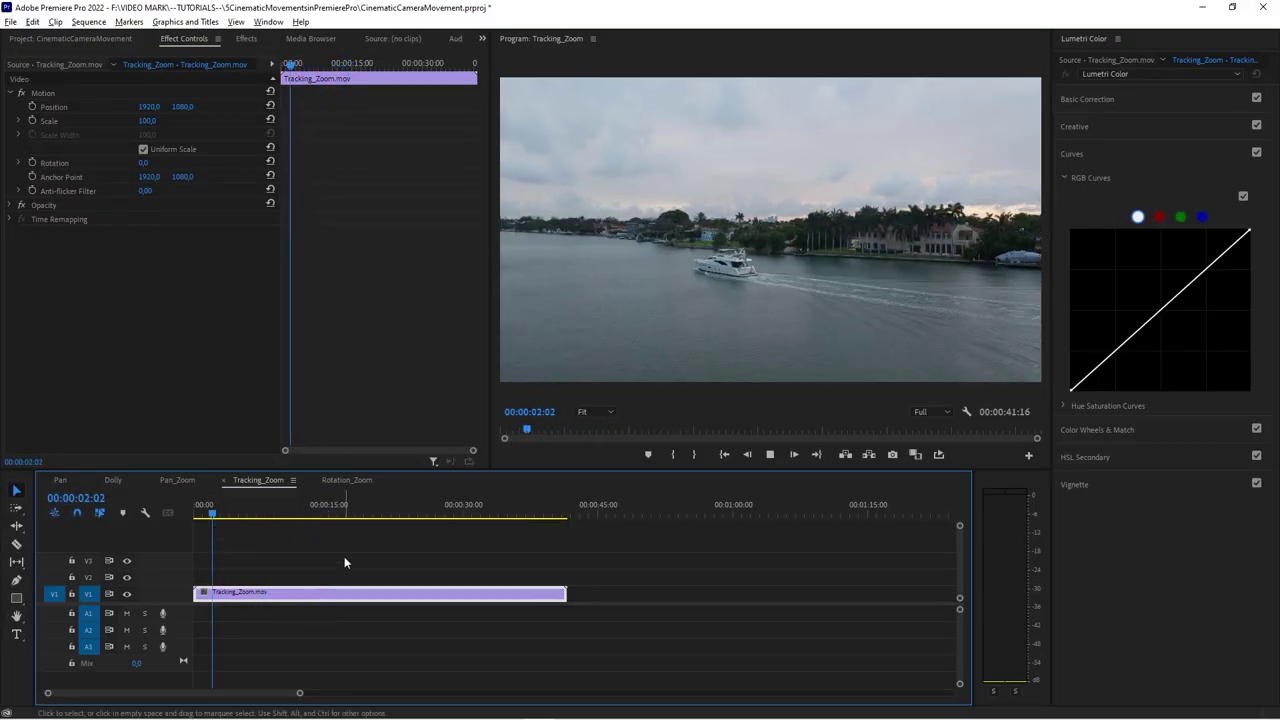
left_click(344, 556)
key("space")
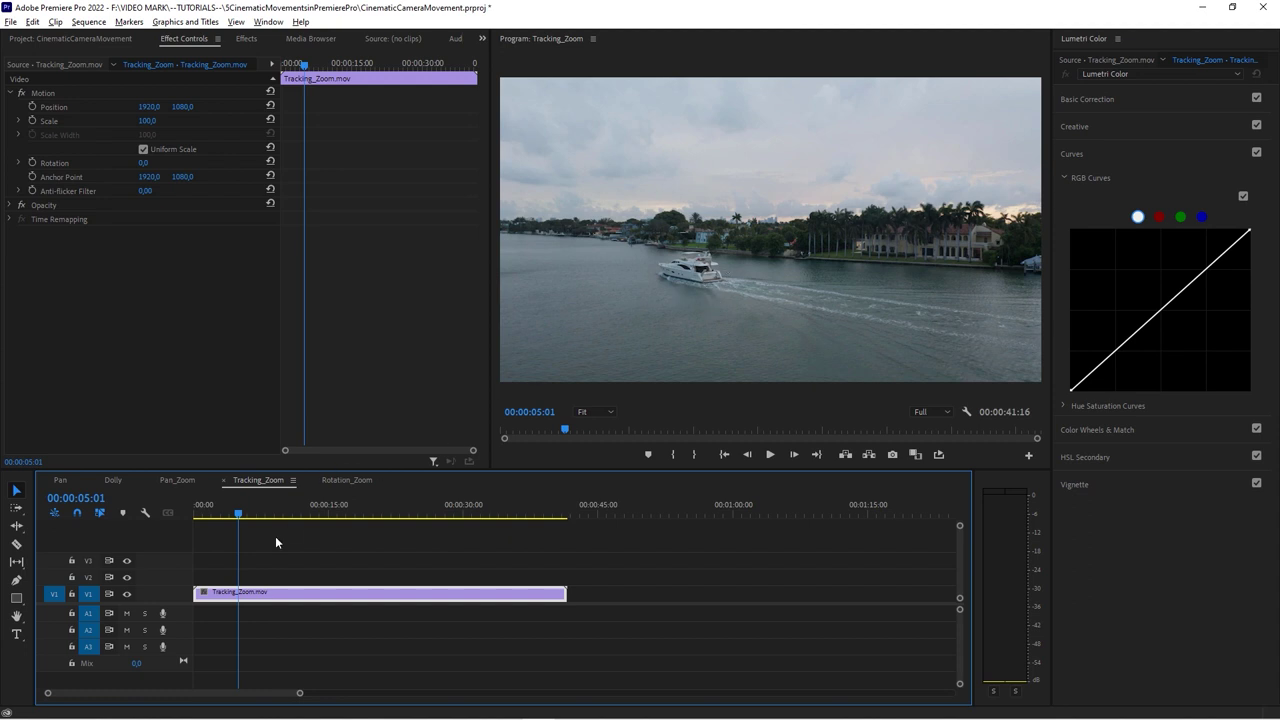
Scrub through the boat clip and add starting Position and Scale keyframes about four seconds in
left_click_drag(240, 513, 204, 532)
left_click(320, 64)
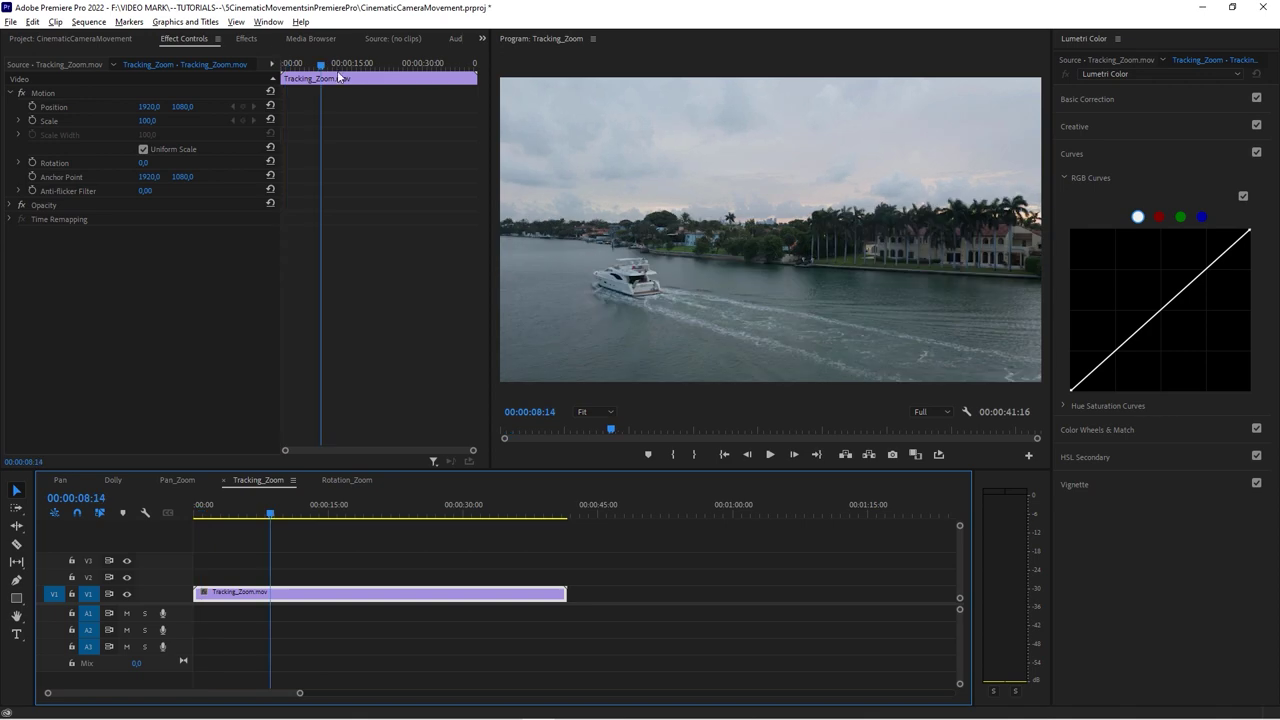
mouse_move(326, 70)
left_mouse_down()
mouse_move(298, 68)
mouse_move(363, 77)
mouse_move(323, 80)
mouse_move(336, 82)
left_mouse_up()
left_click(32, 106)
left_click(32, 120)
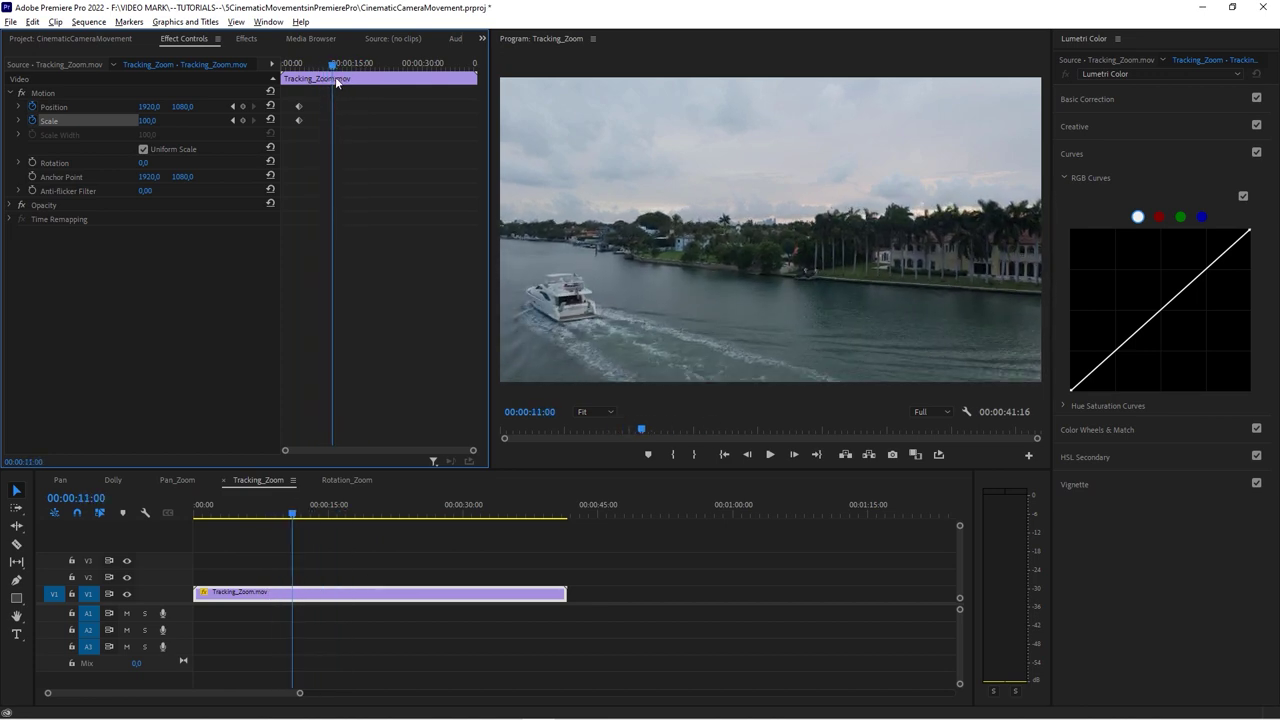
Preview the boat's movement to find an out point and trim the Tracking_Zoom clip's end to 00:00:10:04
left_click(245, 514)
key("space")
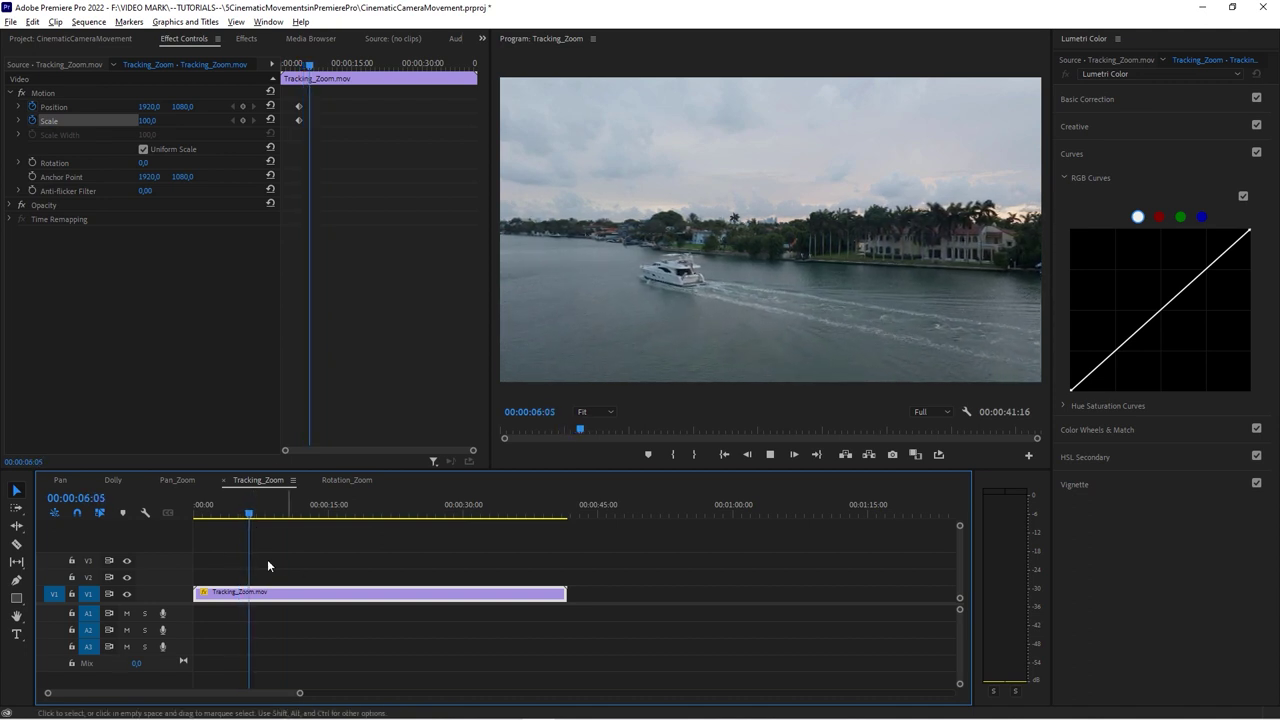
left_click(271, 515)
left_click(285, 514)
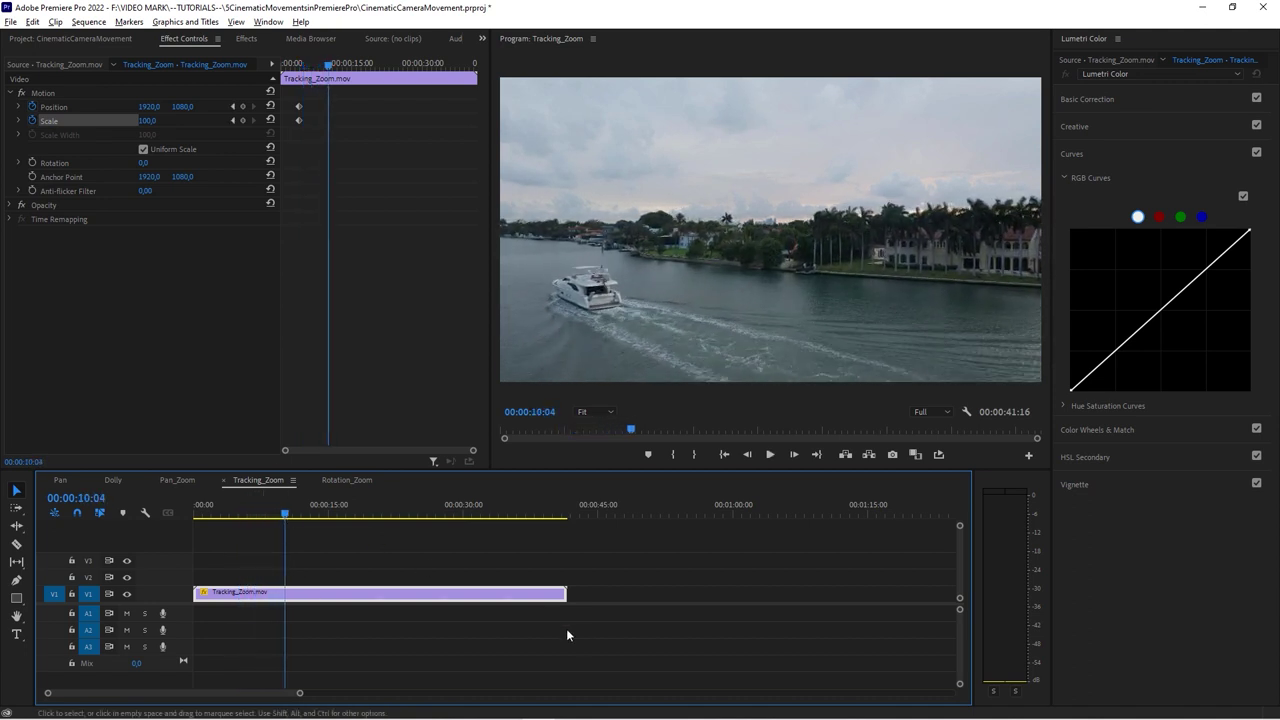
left_click_drag(566, 594, 284, 594)
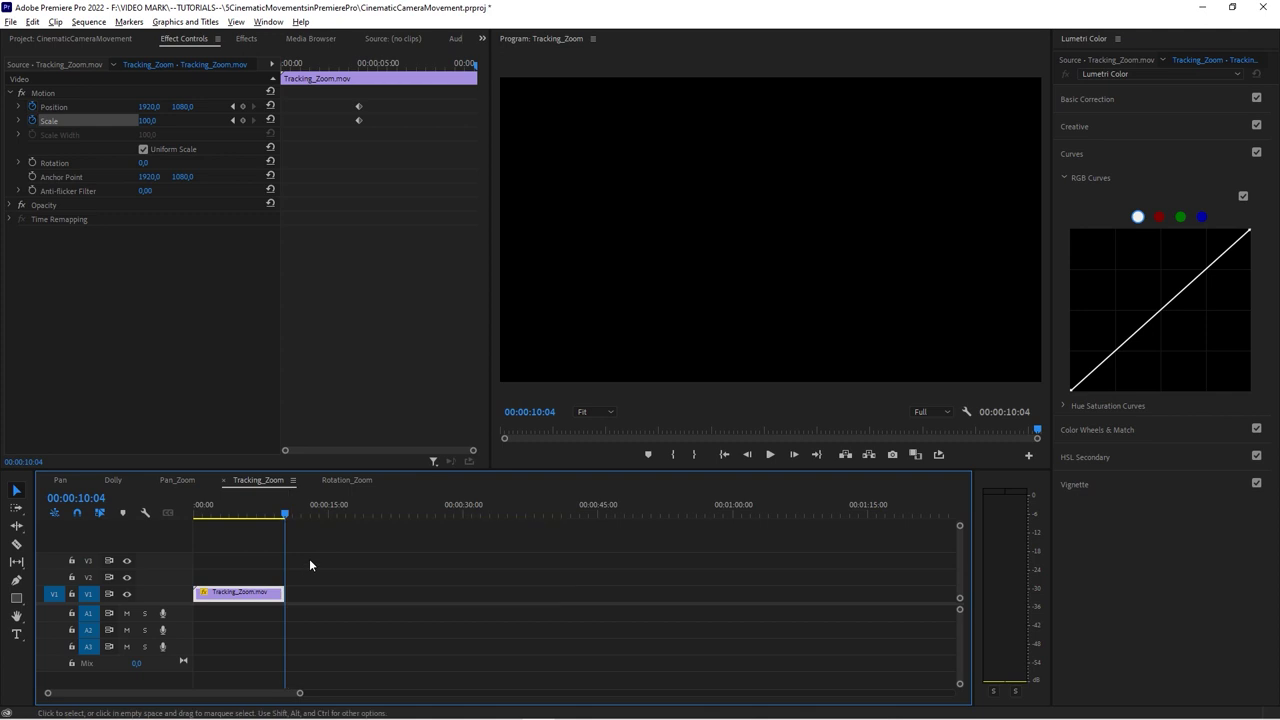
At 00:00:09:06 in the Tracking_Zoom clip, keyframe Scale at 138 and horizontal Position at about 2630
left_click(267, 515)
mouse_move(265, 519)
left_mouse_down()
mouse_move(203, 524)
mouse_move(276, 532)
left_mouse_up()
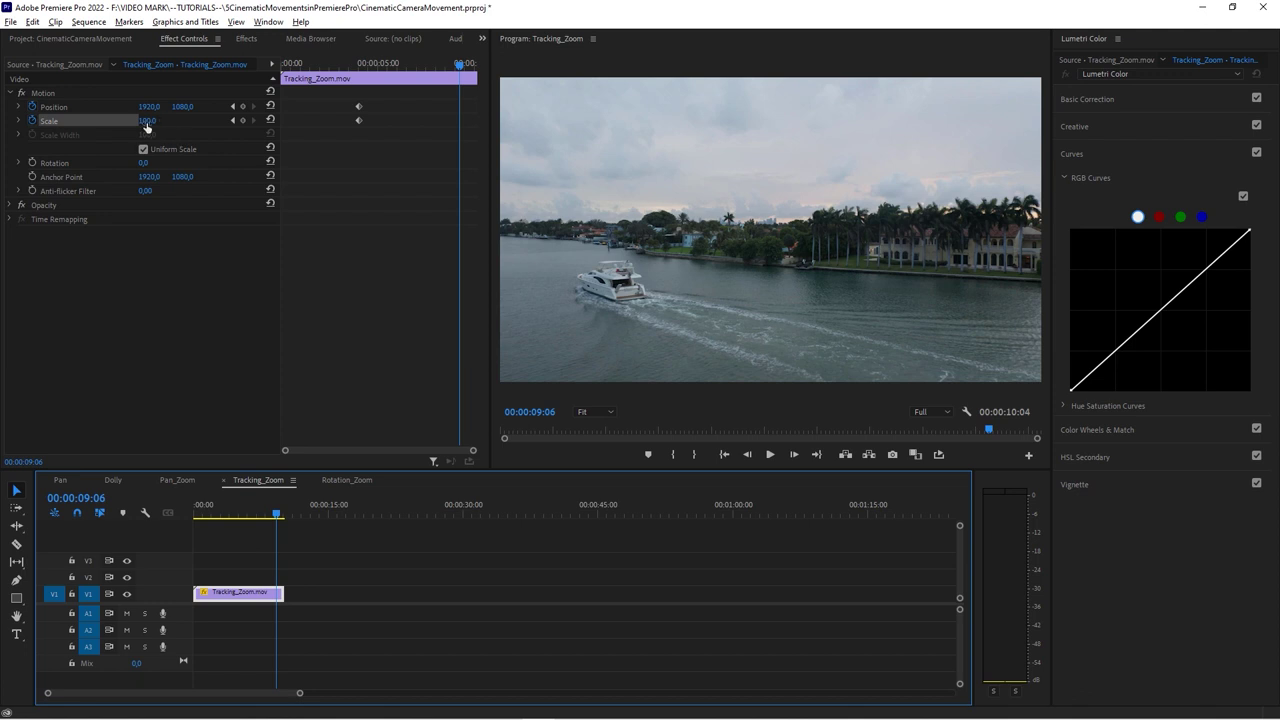
left_click_drag(143, 124, 181, 124)
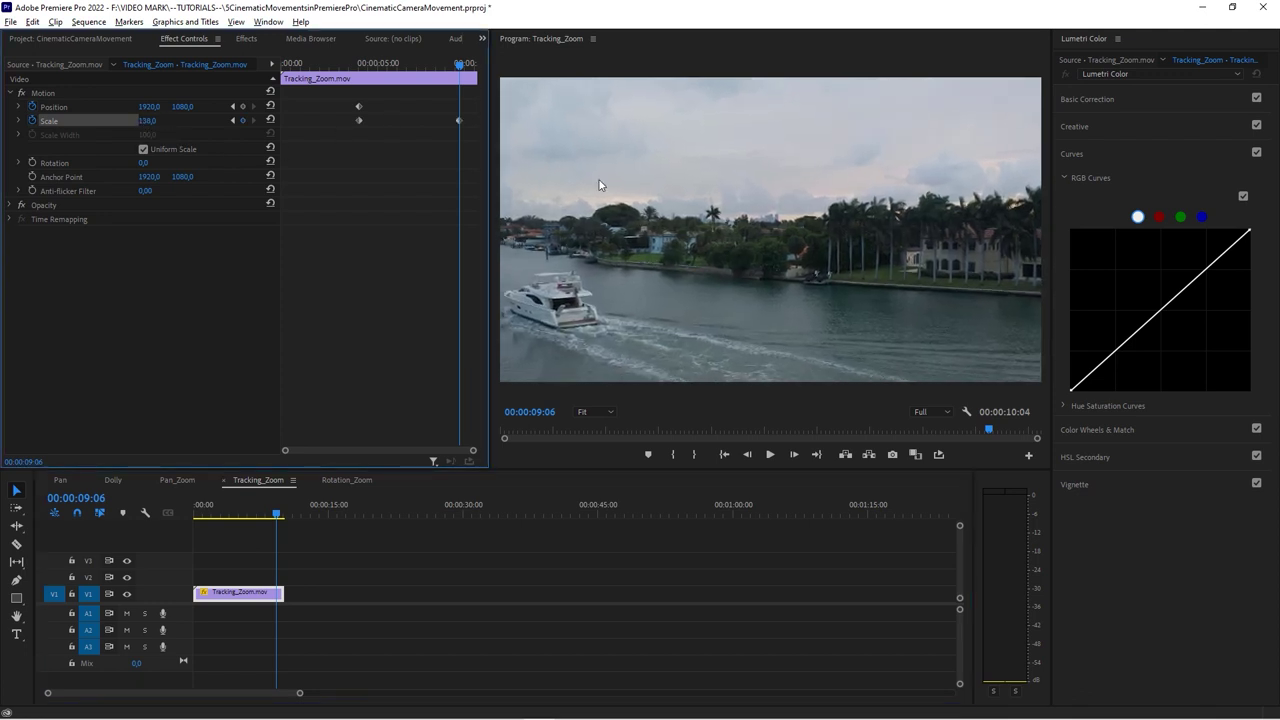
left_click(944, 210)
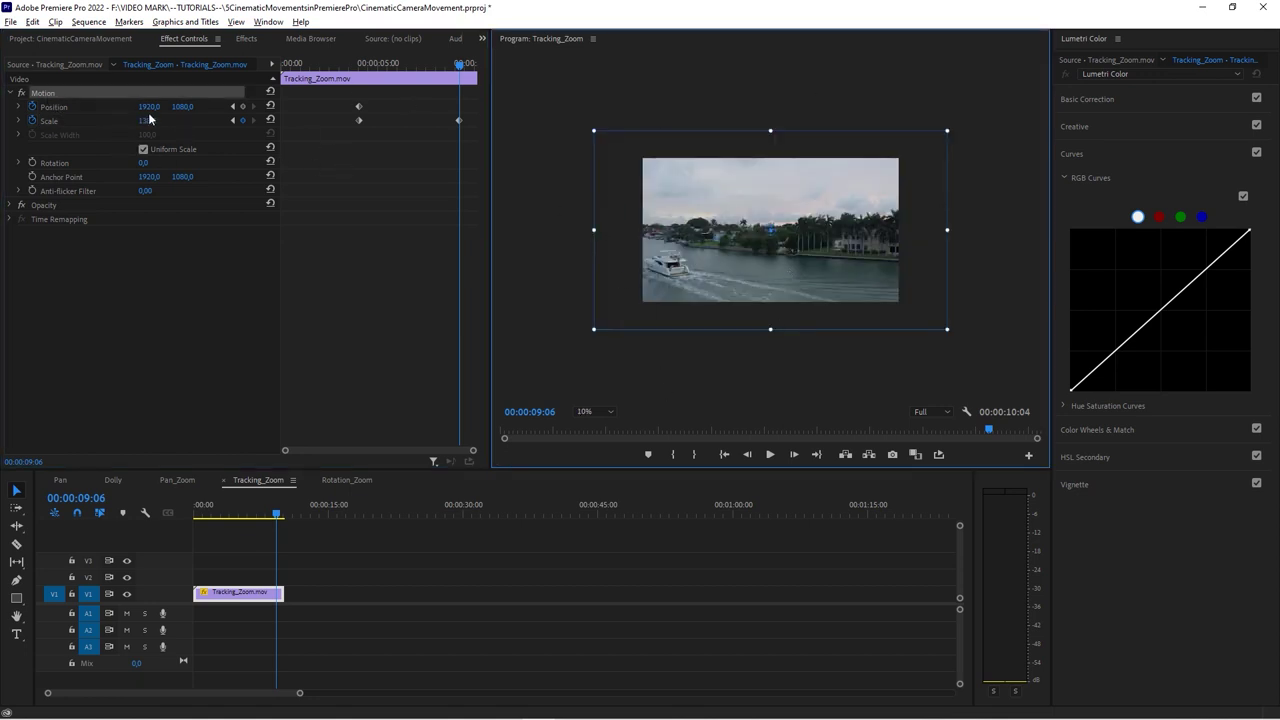
left_click_drag(145, 106, 240, 106)
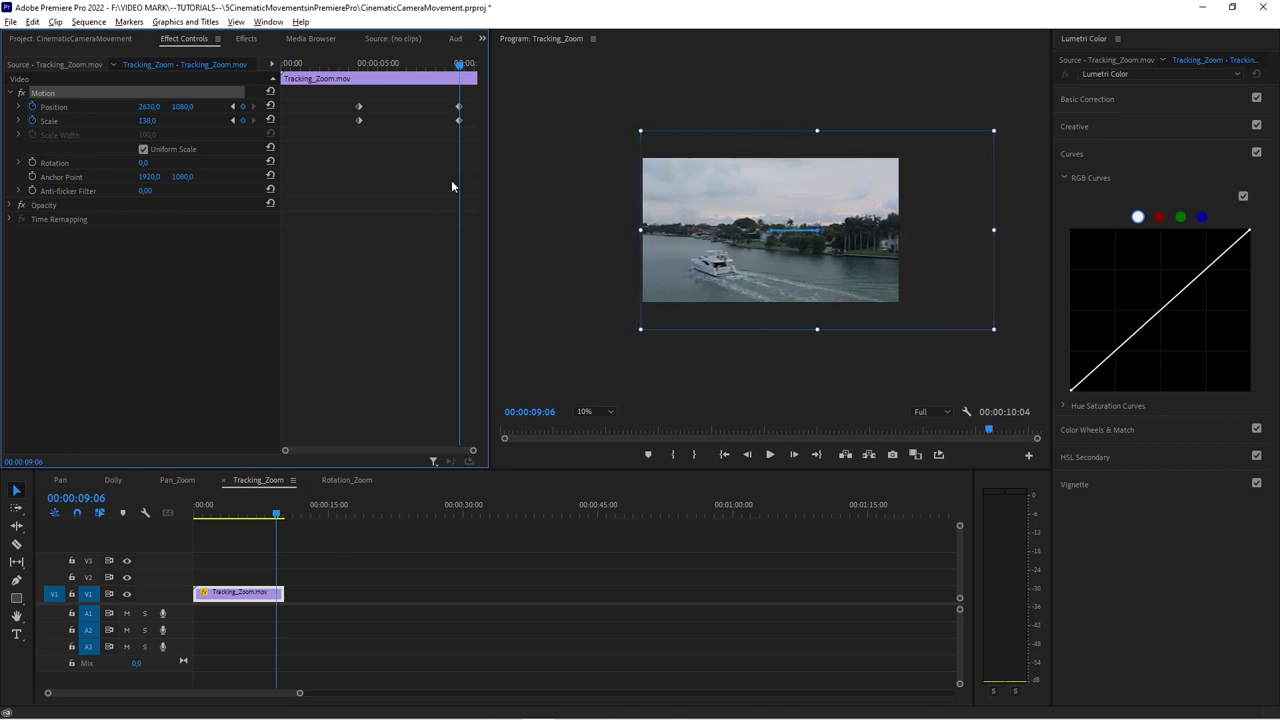
Set the Tracking_Zoom end keyframe's horizontal Position to 2610 and fit the whole frame in the preview
key("Left")
left_click(612, 414)
left_click(603, 421)
Play the tracking zoom from the start and scrub through its keyframed section to check how it follows the boat
left_click(294, 580)
key("Home")
key("space")
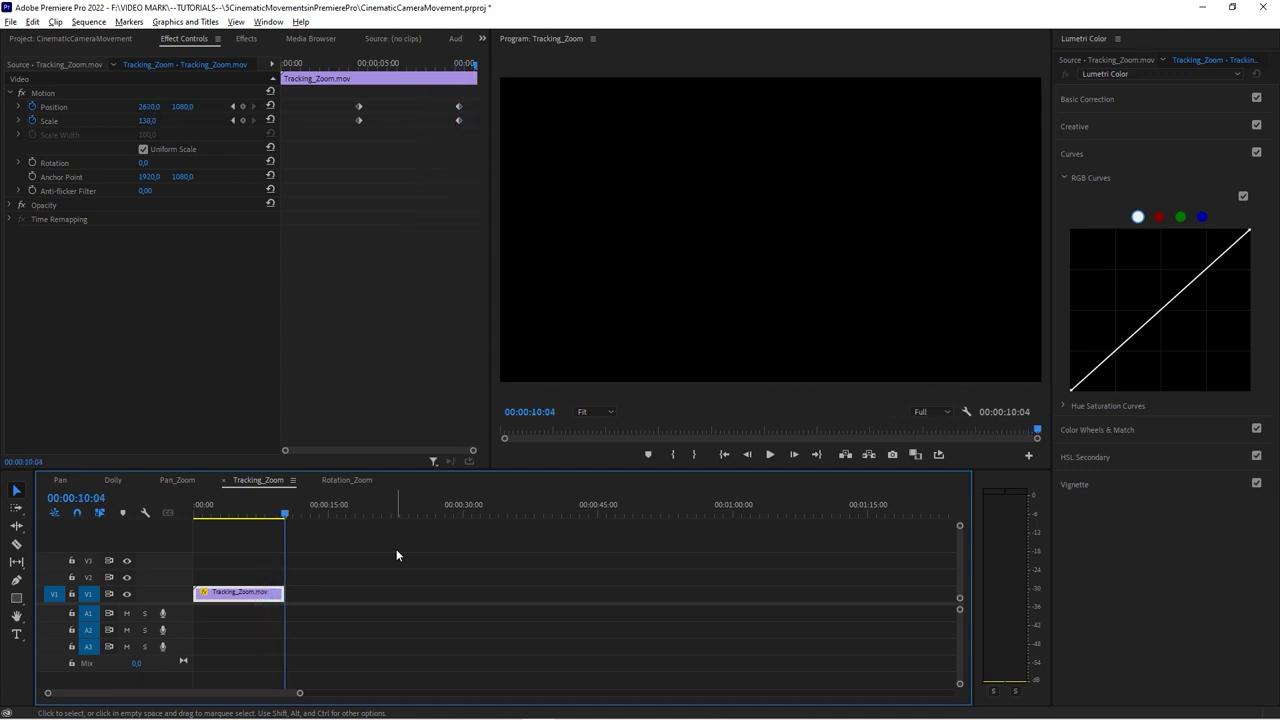
left_click(246, 514)
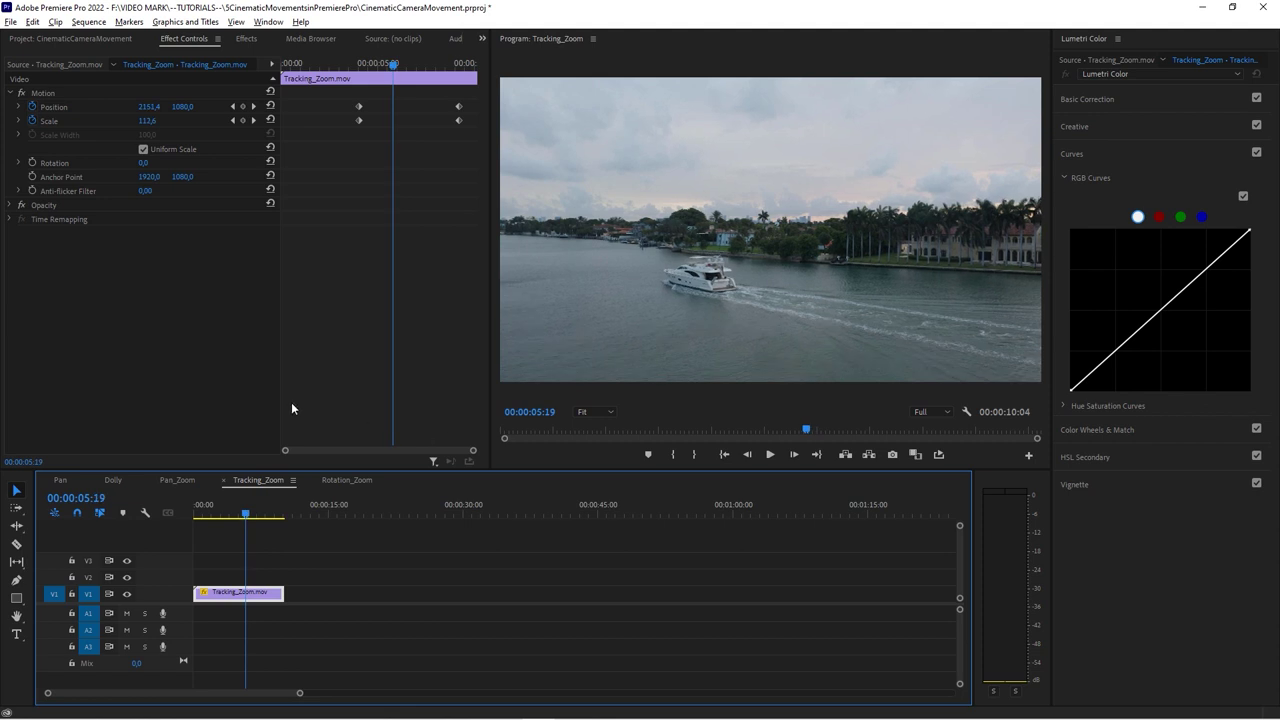
left_click(261, 514)
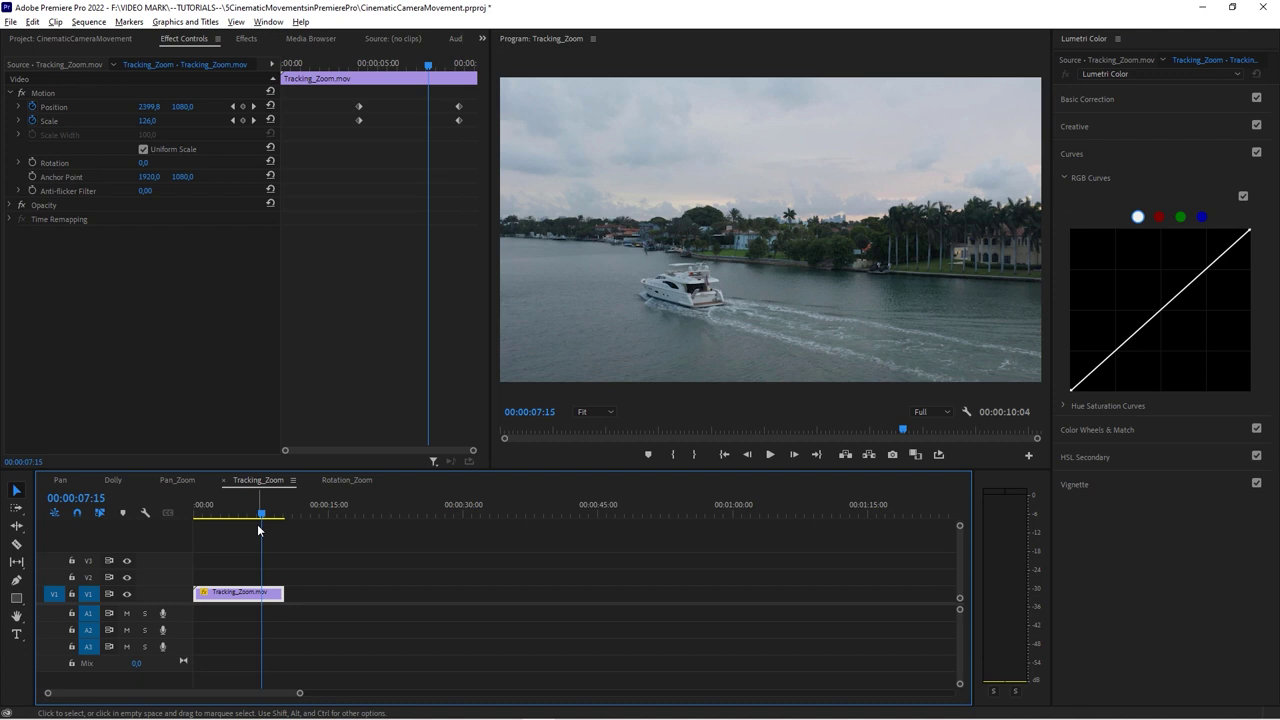
left_click_drag(230, 514, 265, 514)
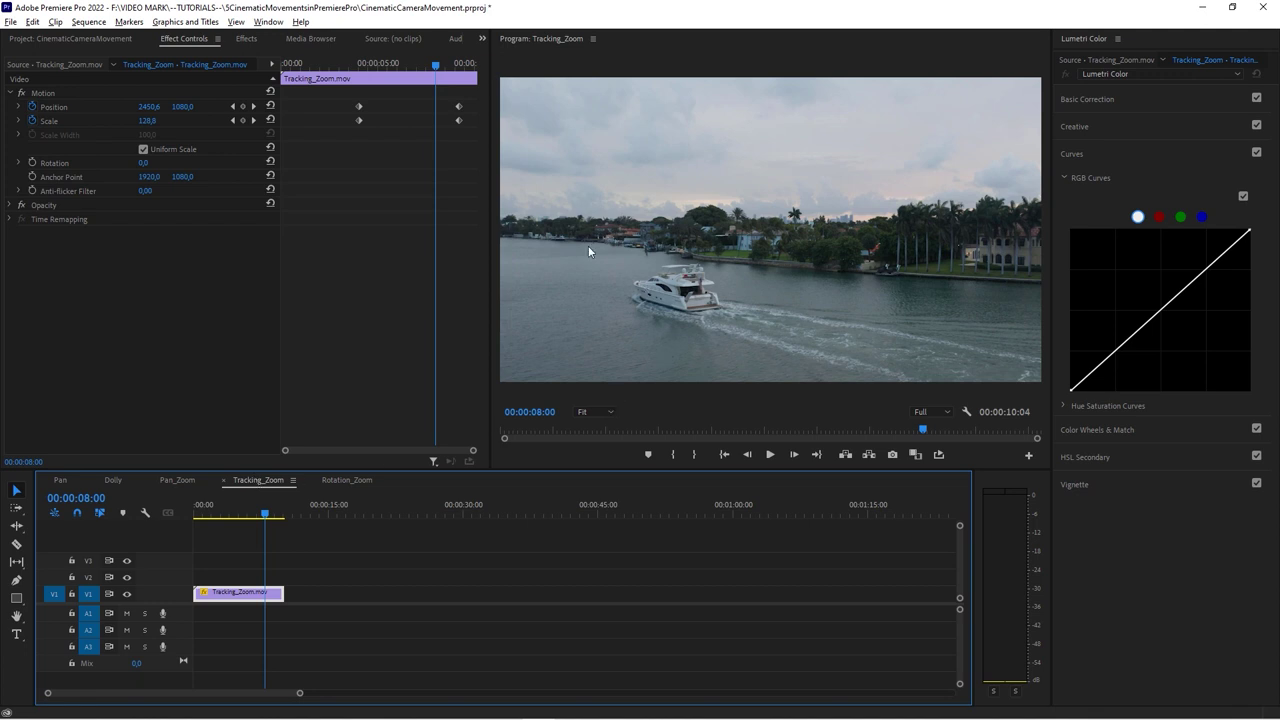
Open the Rotation_Zoom sequence and scrub through its roundabout clip to examine the footage
left_click(349, 479)
left_click(369, 541)
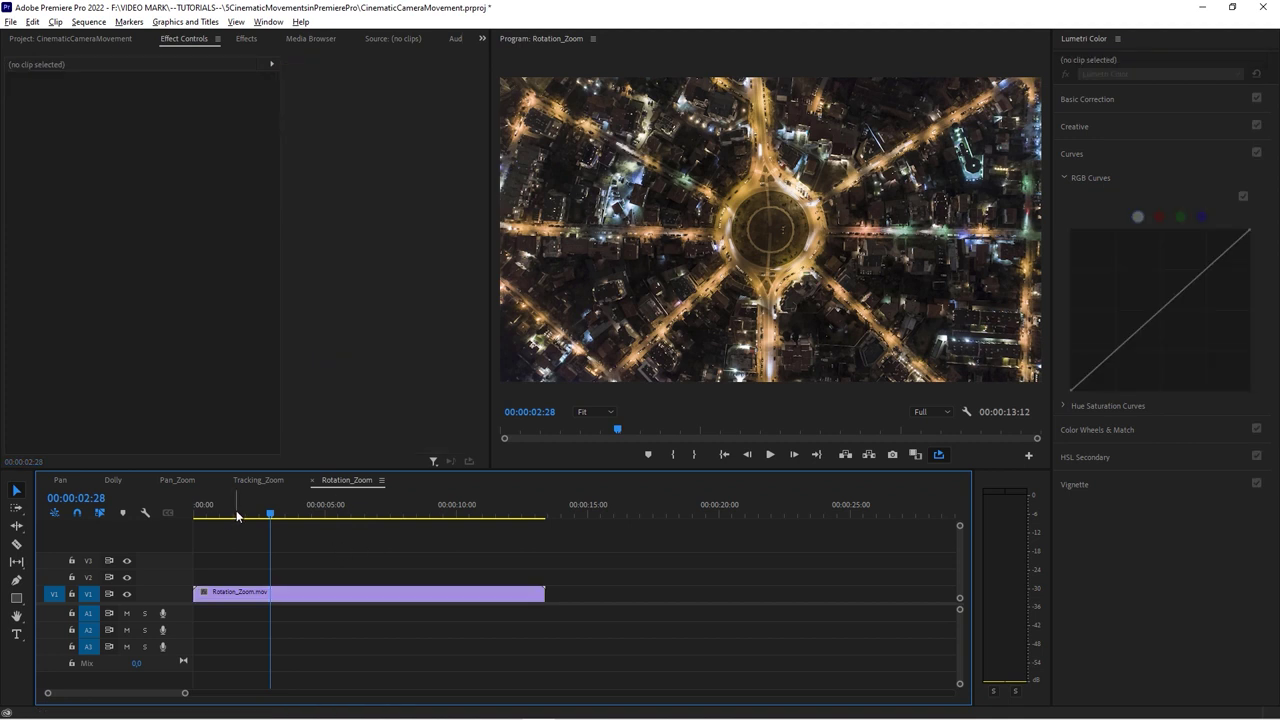
left_click_drag(243, 513, 224, 545)
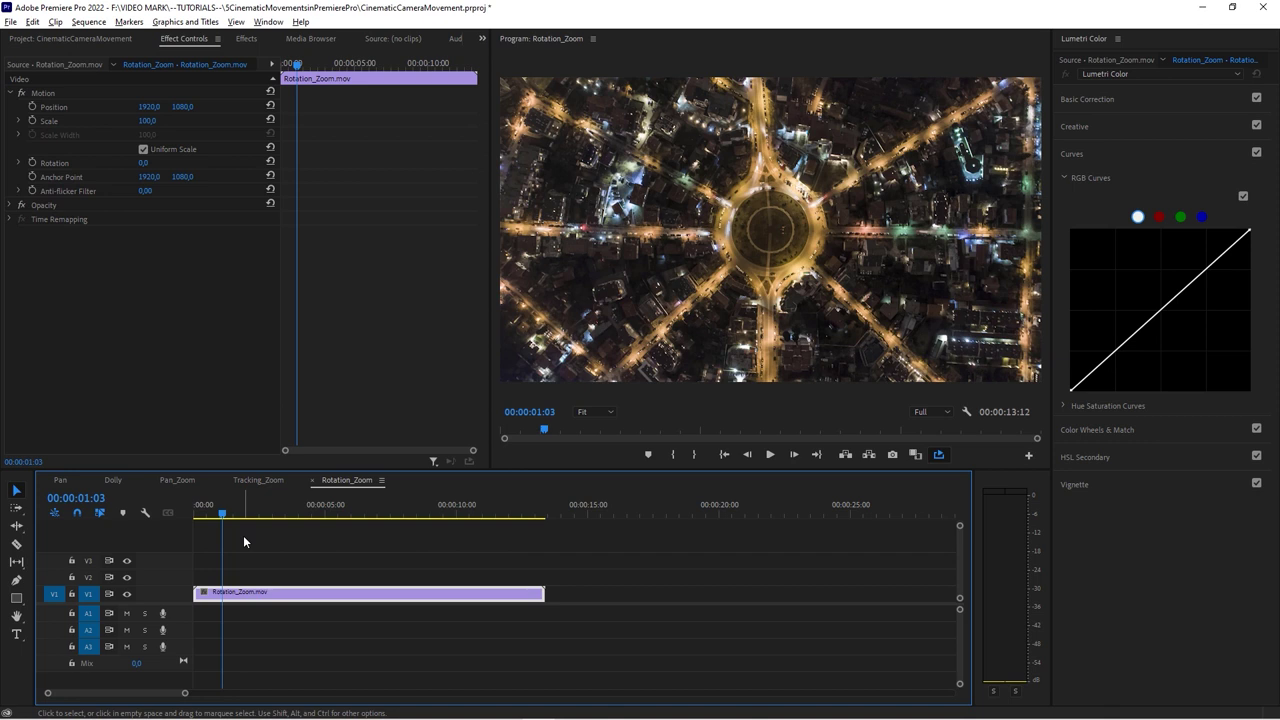
left_click_drag(249, 511, 413, 541)
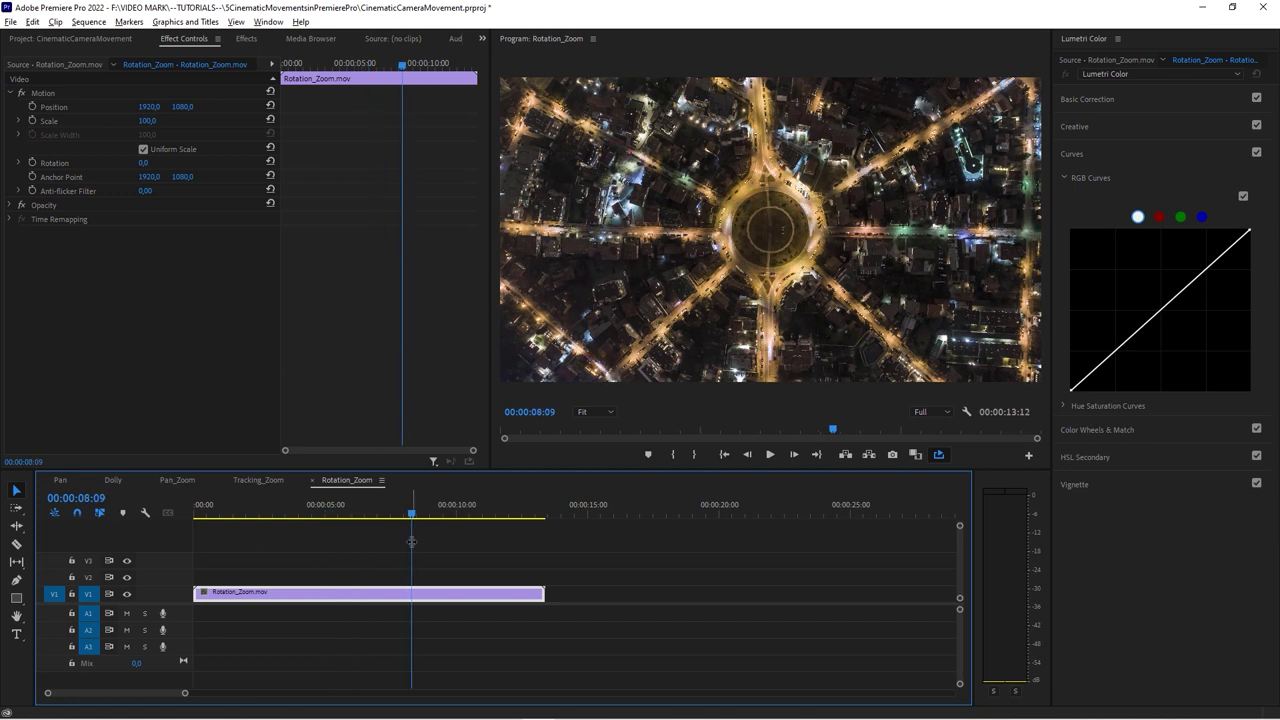
left_click_drag(283, 512, 241, 545)
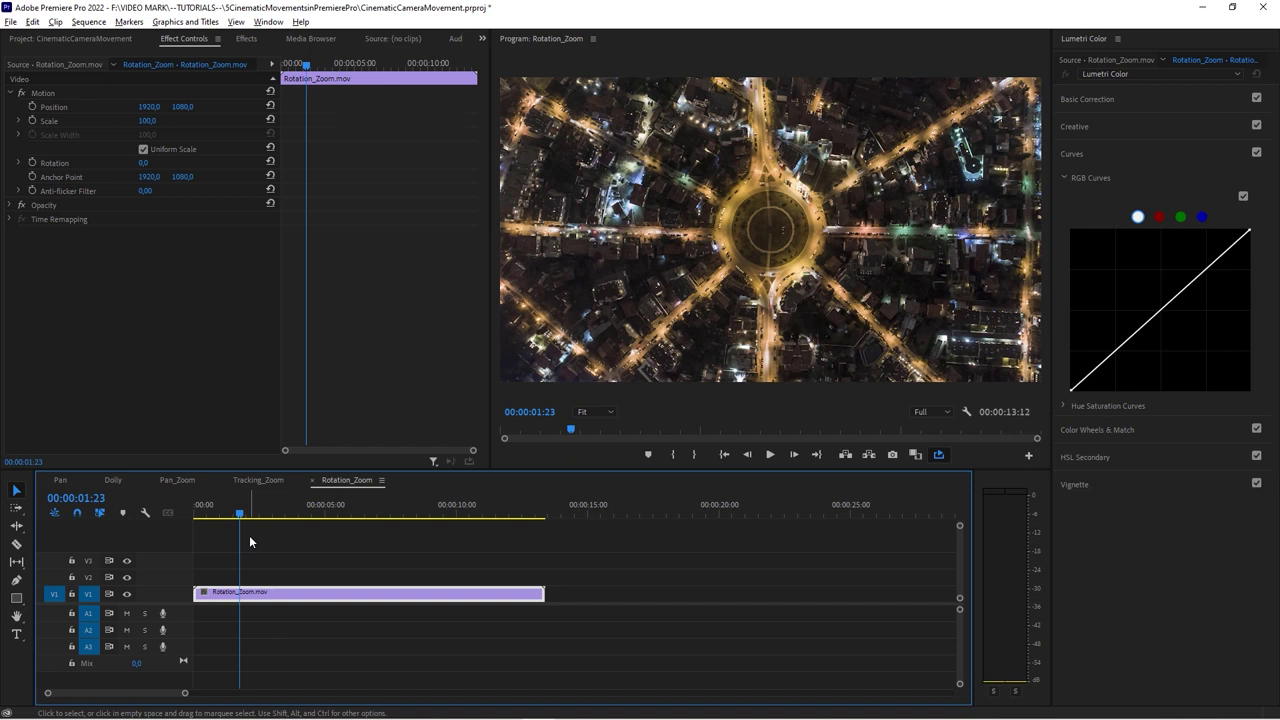
Add starting Motion Scale and Rotation keyframes at 00:00:00:19, then try a 17° rotation and reset it
left_click_drag(307, 68, 291, 68)
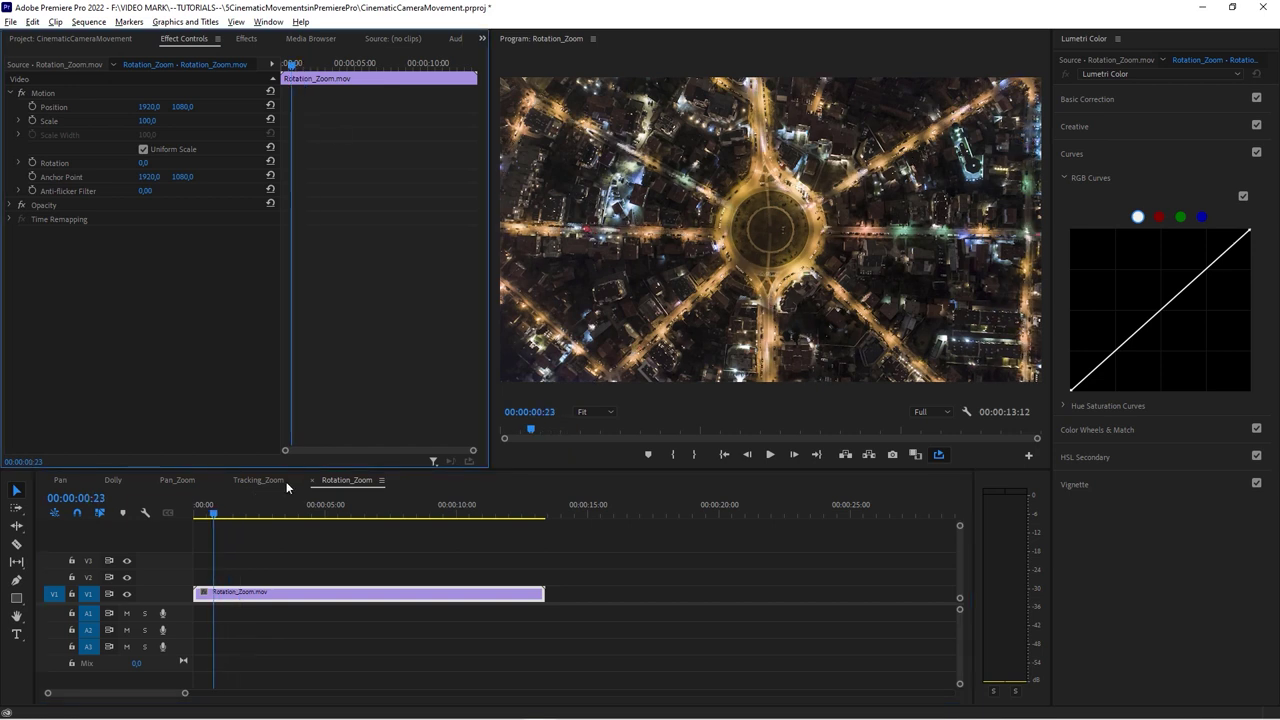
left_click_drag(214, 517, 209, 512)
left_click(291, 67)
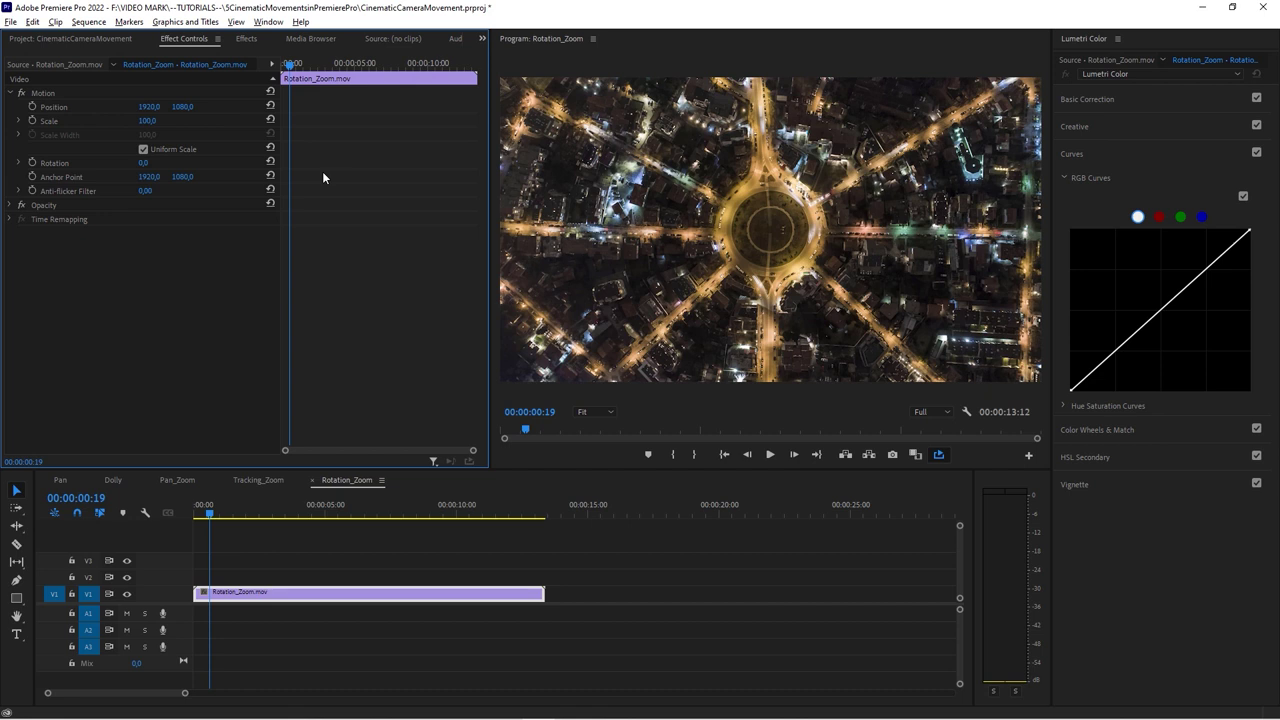
left_click(130, 106)
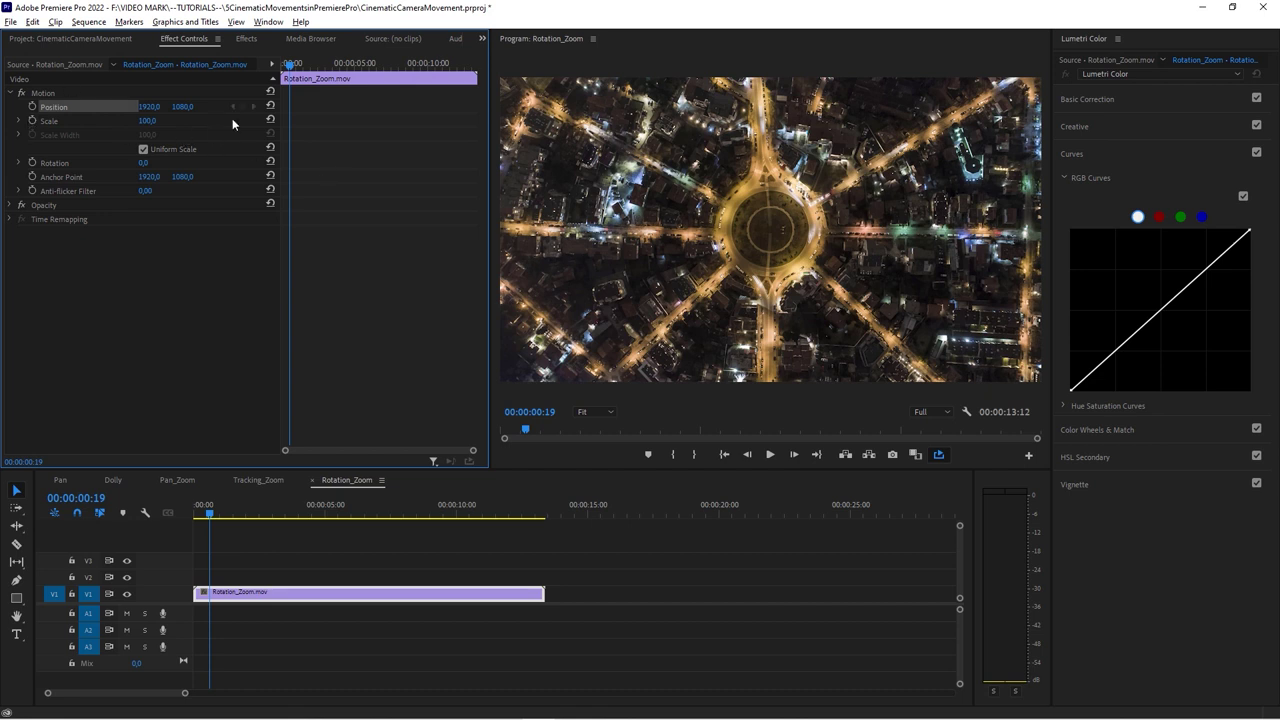
left_click(32, 121)
left_click(32, 163)
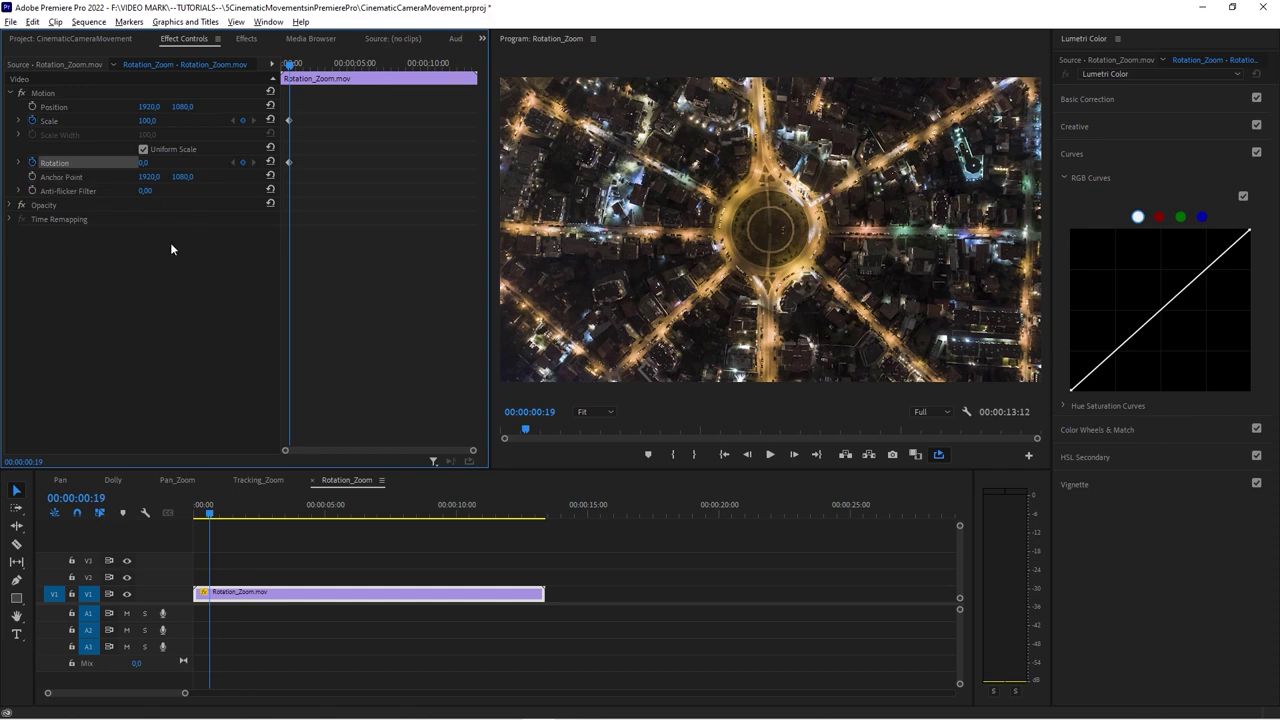
mouse_move(145, 162)
left_mouse_down()
mouse_move(190, 162)
mouse_move(78, 162)
mouse_move(155, 162)
left_mouse_up()
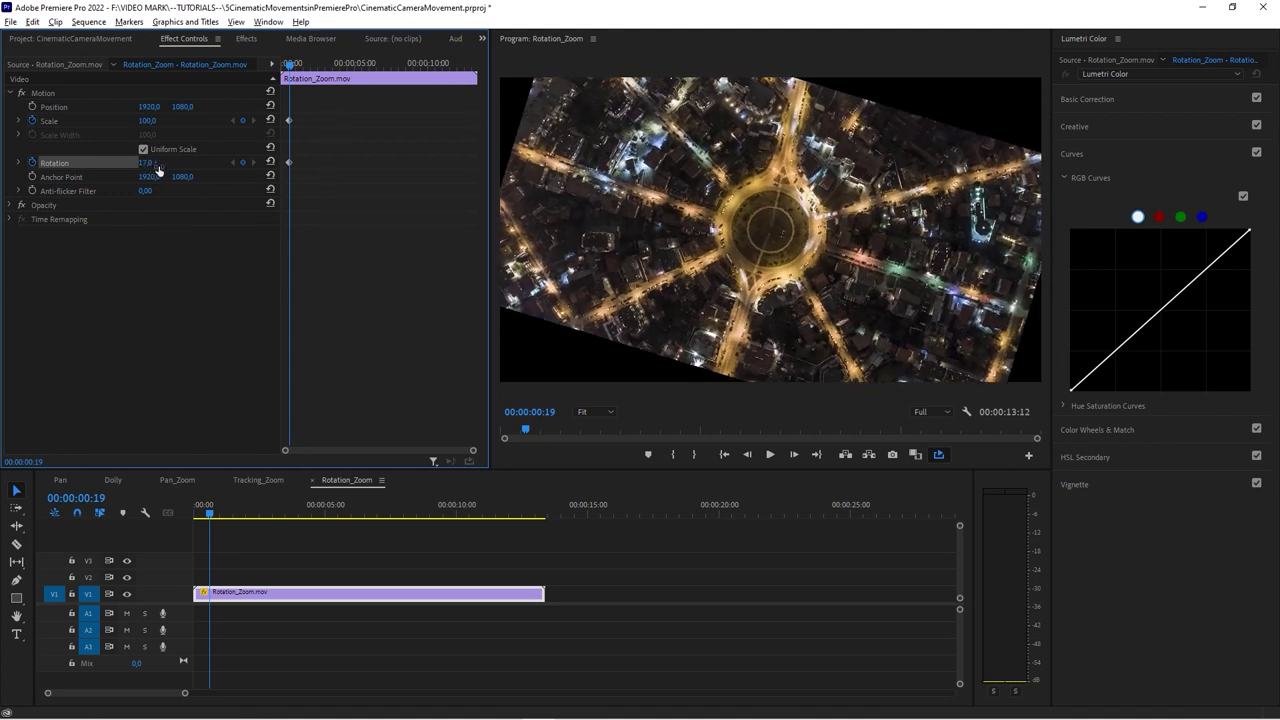
left_click(270, 162)
Keyframe Motion Scale at 168 and Rotation at 26° at 00:00:11:26, then spread the keyframes to the clip's start and end
left_click_drag(316, 72, 452, 78)
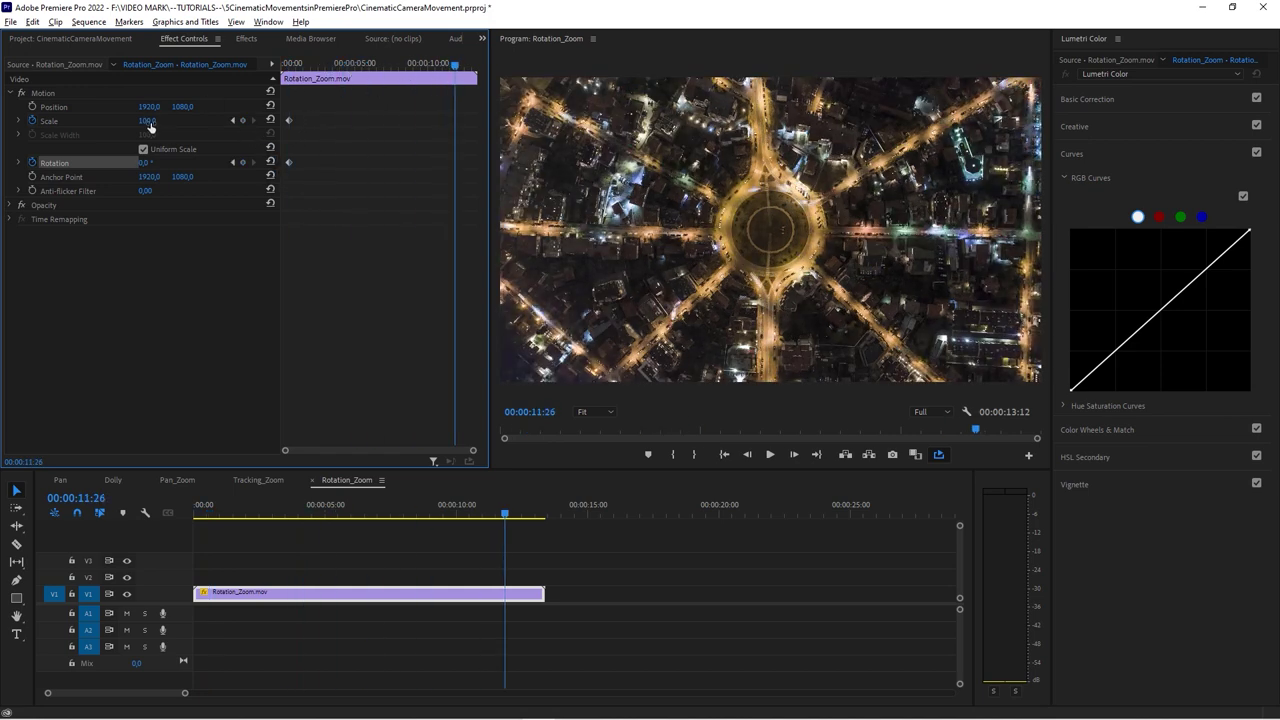
left_click_drag(147, 120, 215, 120)
mouse_move(146, 163)
left_mouse_down()
mouse_move(190, 163)
mouse_move(171, 163)
left_mouse_up()
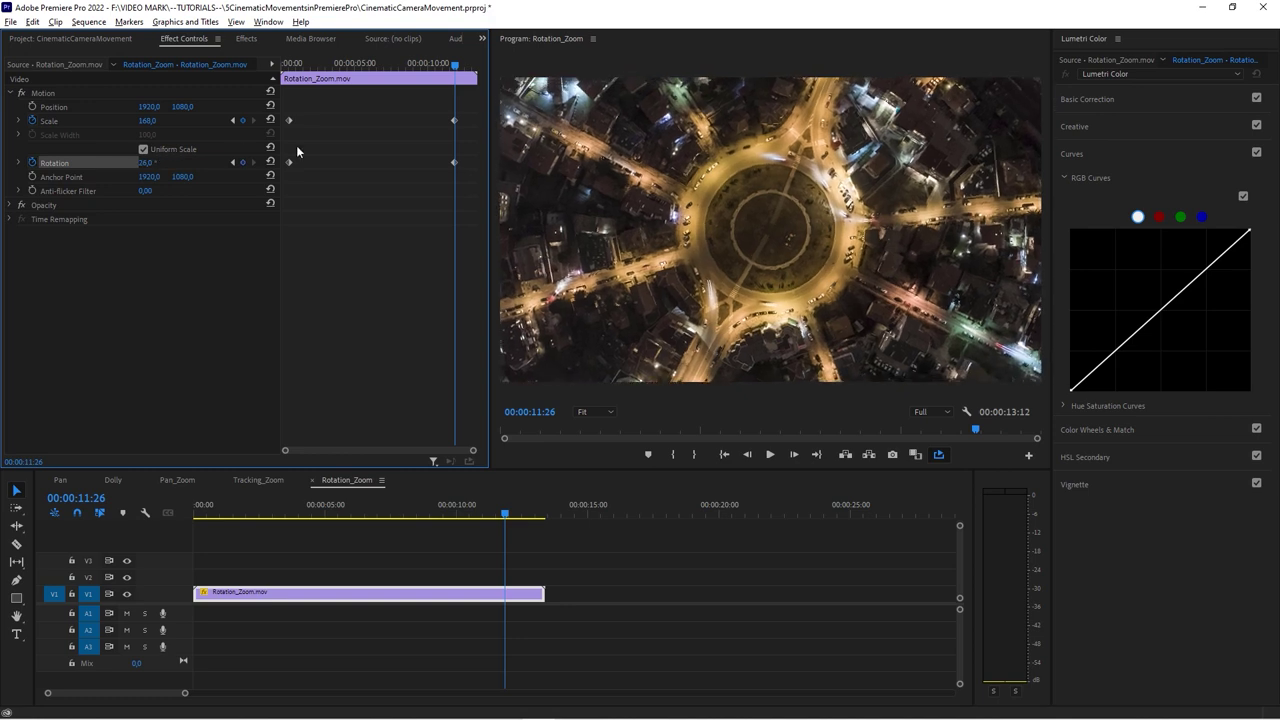
left_click_drag(449, 123, 484, 123)
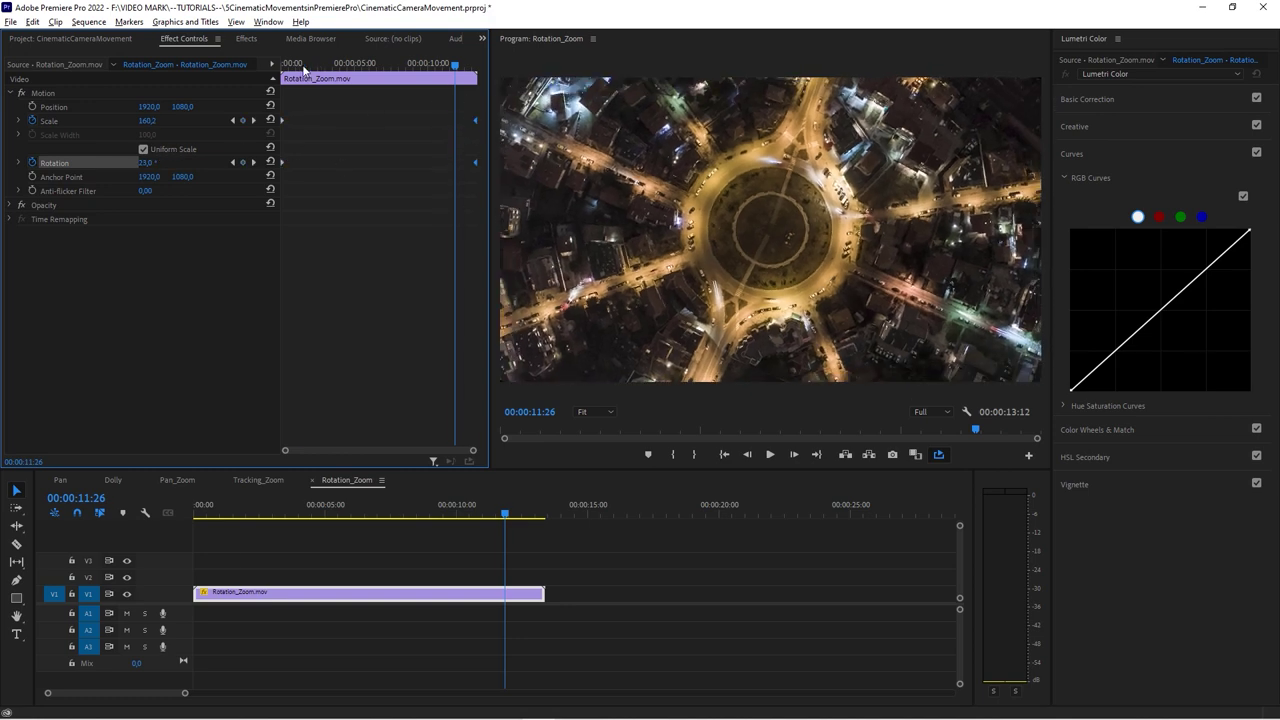
Play the rotation zoom from the start to check the frame corners, stopping at 00:00:04:00
left_click(266, 531)
key("Home")
key("space")
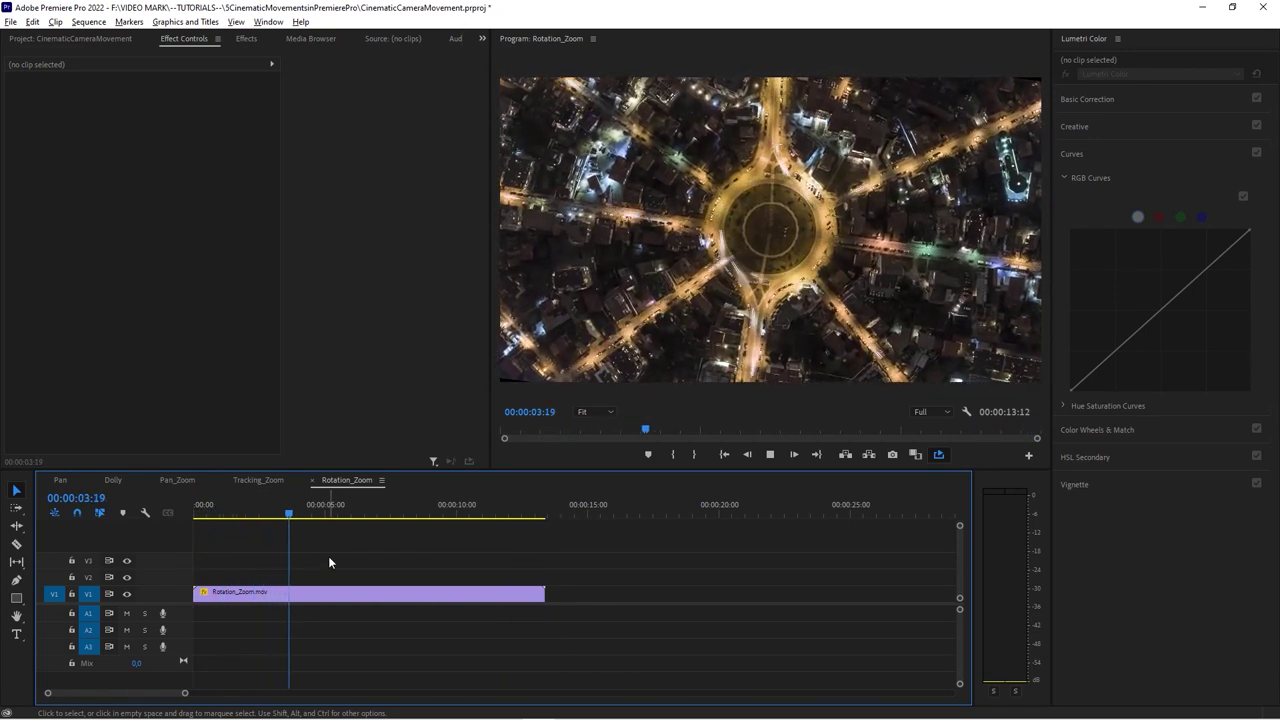
key("space")
Reset the Rotation_Zoom clip's Motion effect and clear its Scale and Rotation keyframes
key("shift+5")
left_click(42, 94)
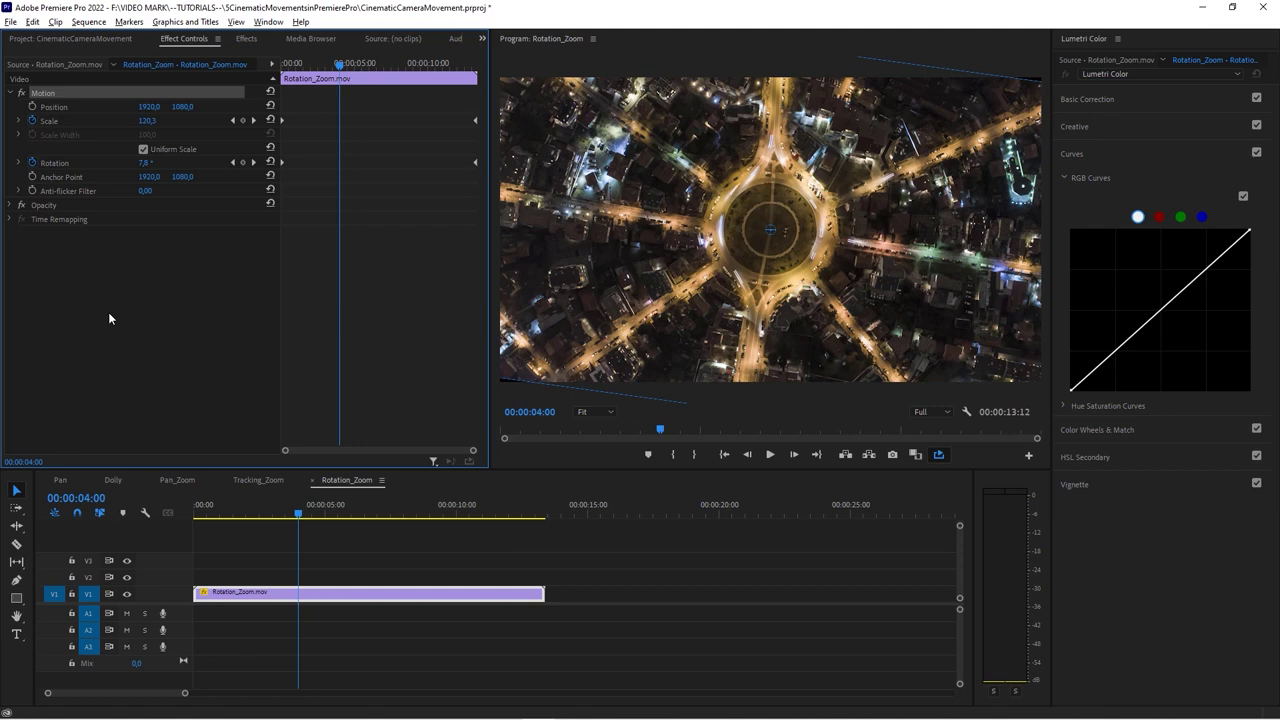
left_click(270, 91)
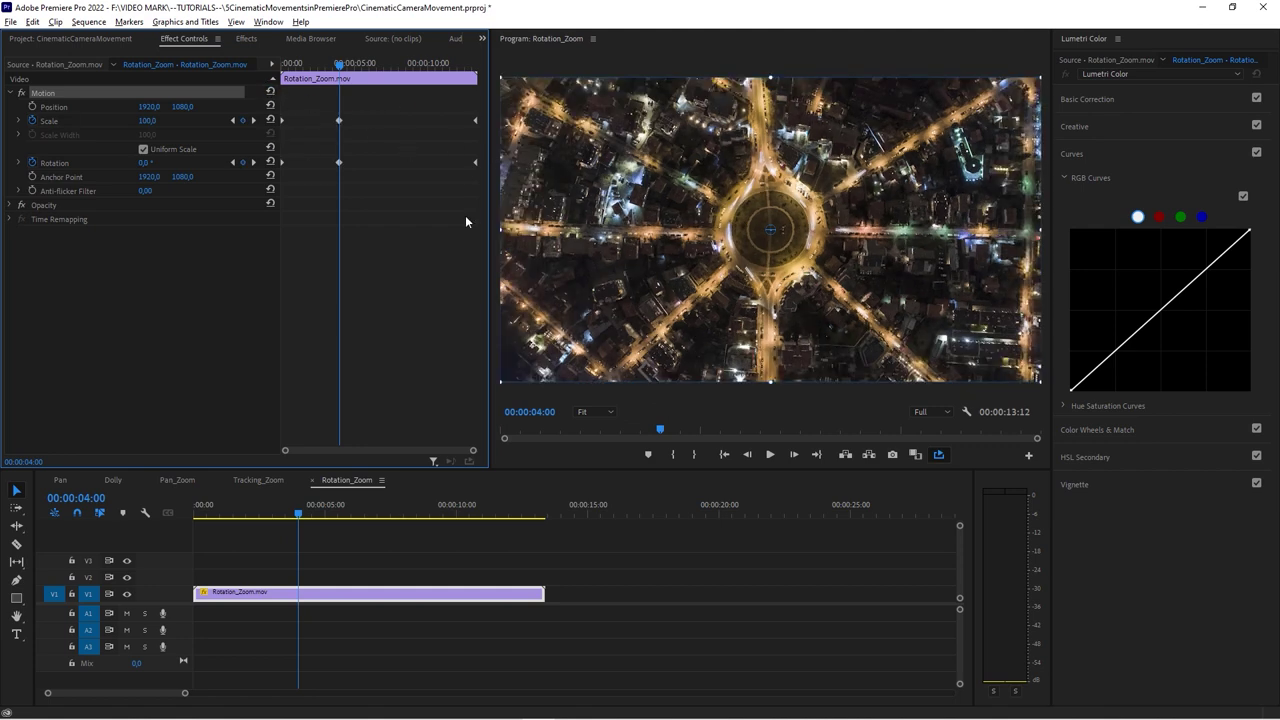
left_click_drag(340, 66, 355, 66)
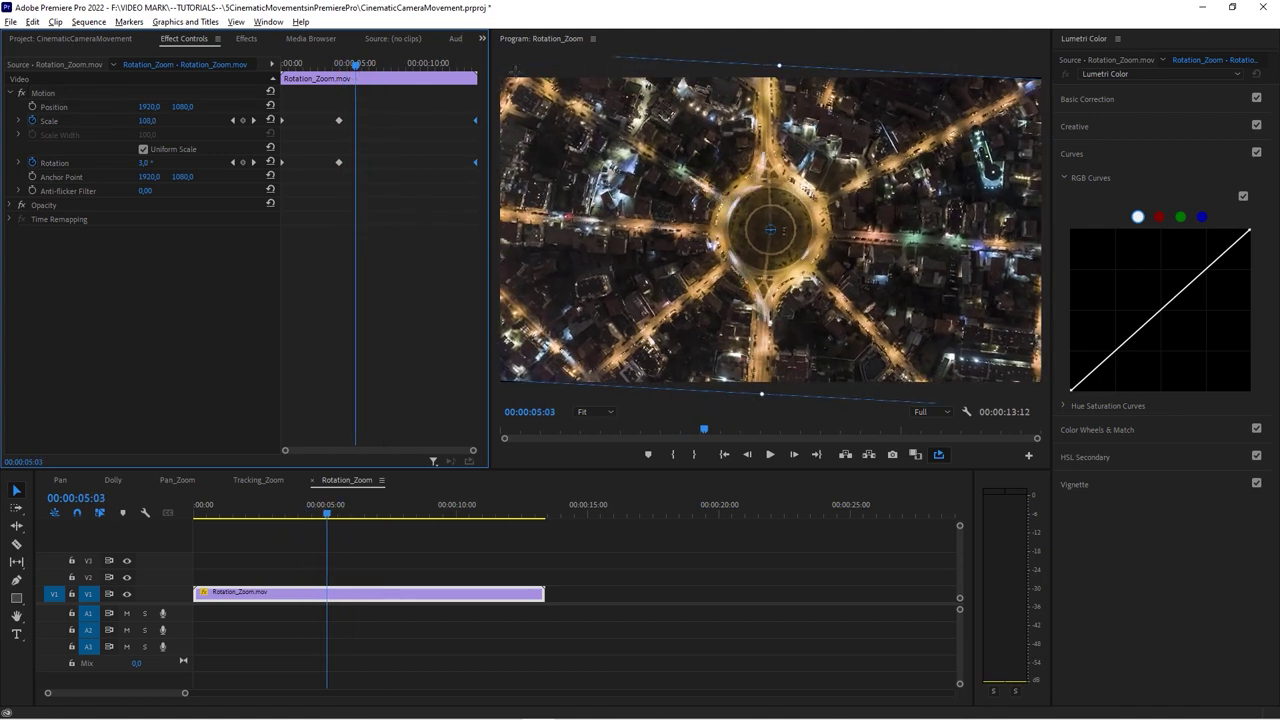
left_click_drag(372, 238, 290, 88)
key("Delete")
left_click(270, 91)
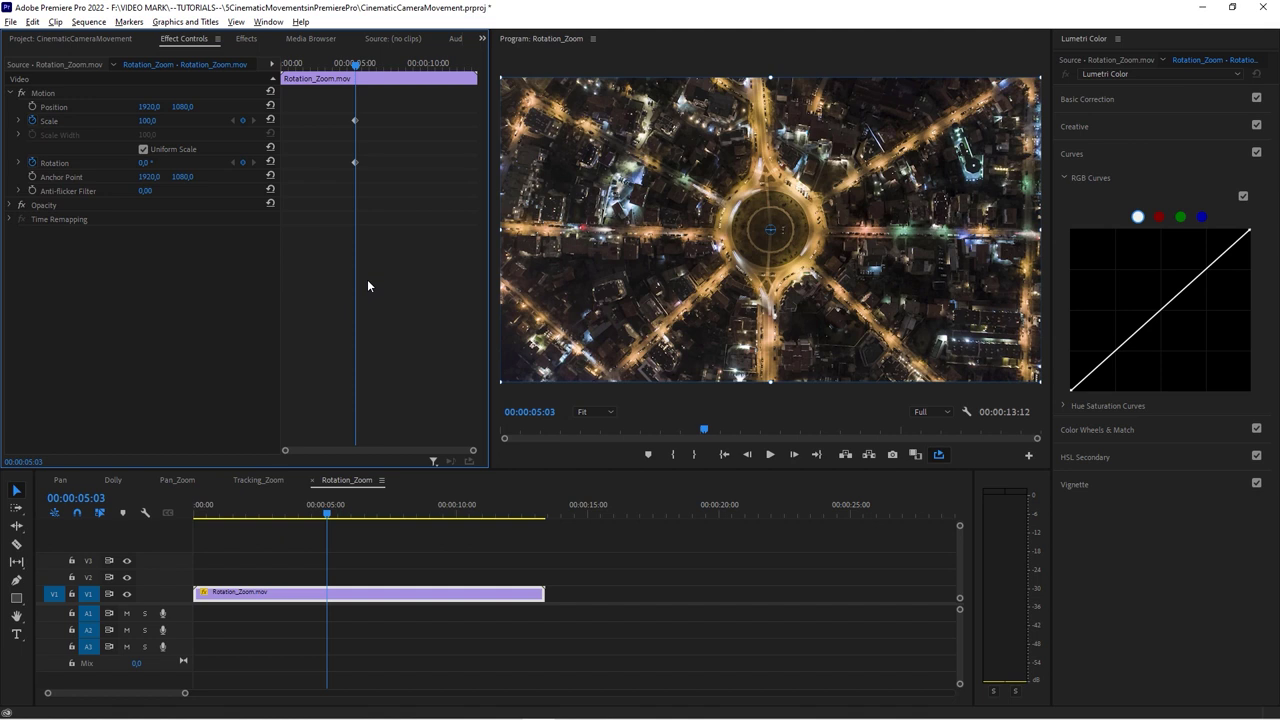
left_click_drag(336, 177, 404, 80)
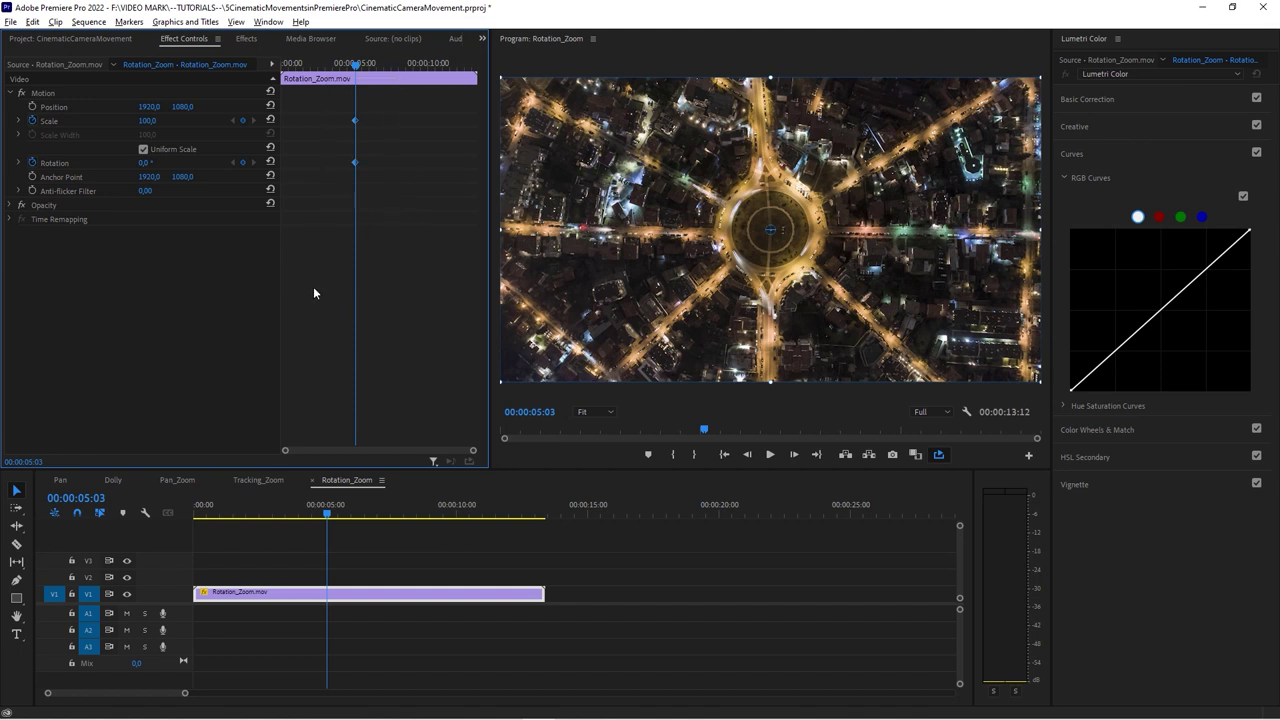
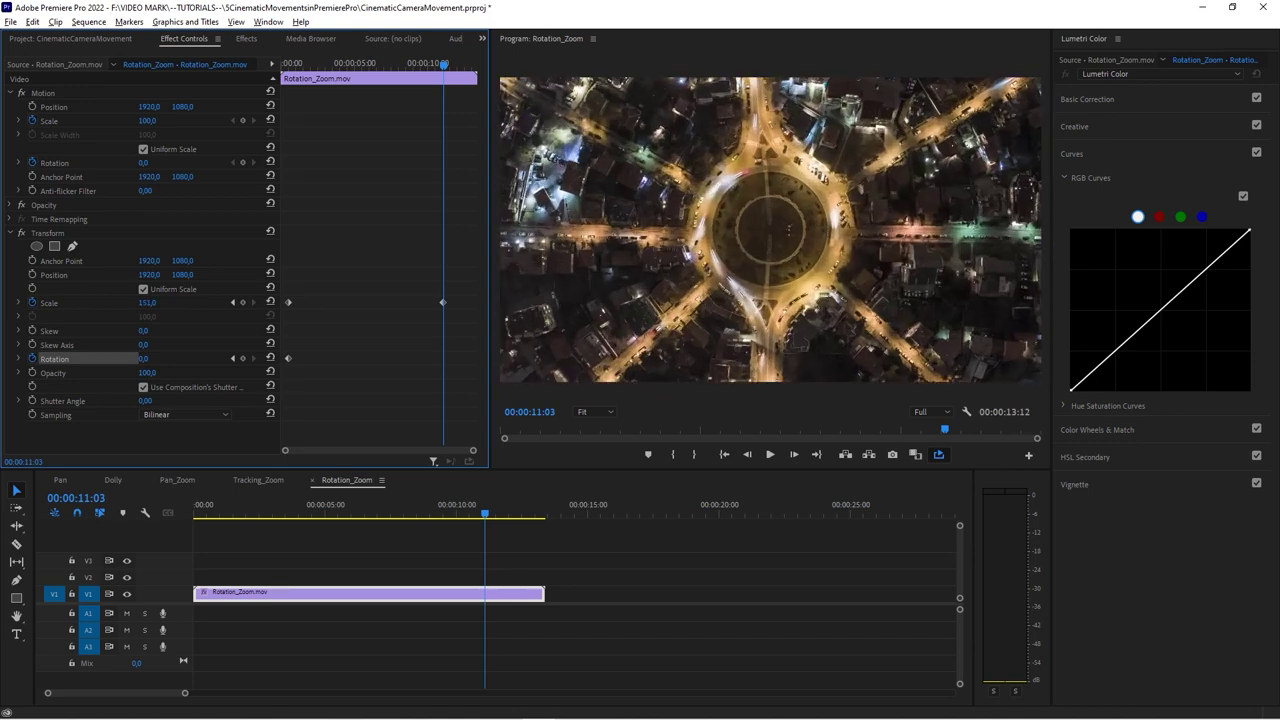
Keyframe the Transform effect's end Rotation, then stretch its Scale and Rotation keyframes to the clip's start and end
left_click_drag(145, 358, 156, 358)
left_click_drag(477, 409, 480, 305)
left_click_drag(288, 302, 282, 302)
Play the Transform rotation zoom from the start, then toggle the effect off and on to compare the frame
key("Home")
key("space")
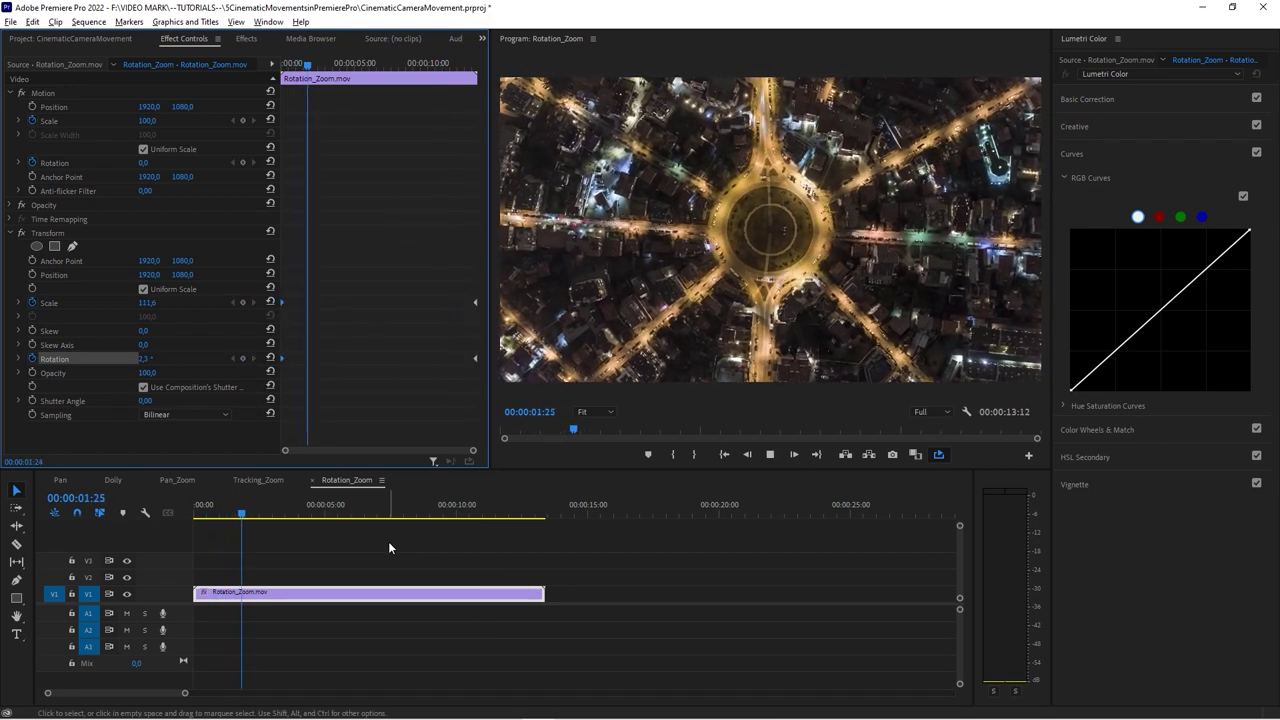
key("space")
left_click(24, 234)
left_click(24, 234)
left_click(24, 234)
left_click(24, 234)
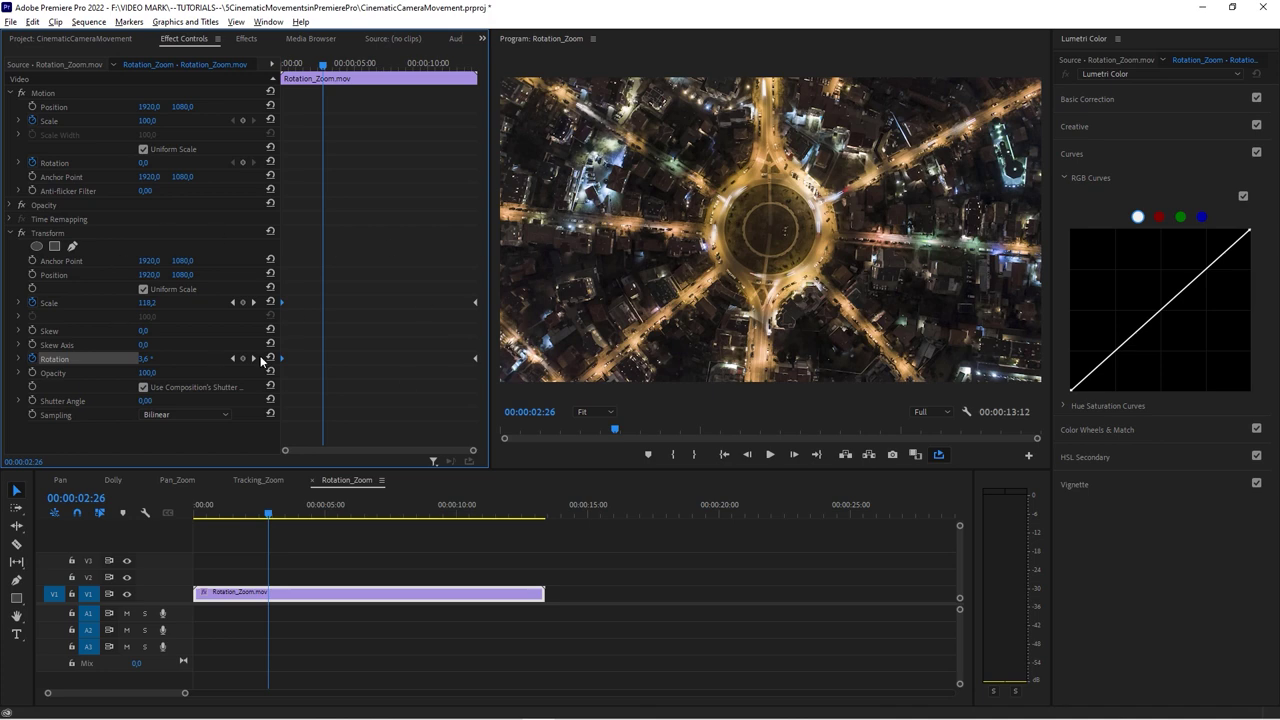
left_click(24, 234)
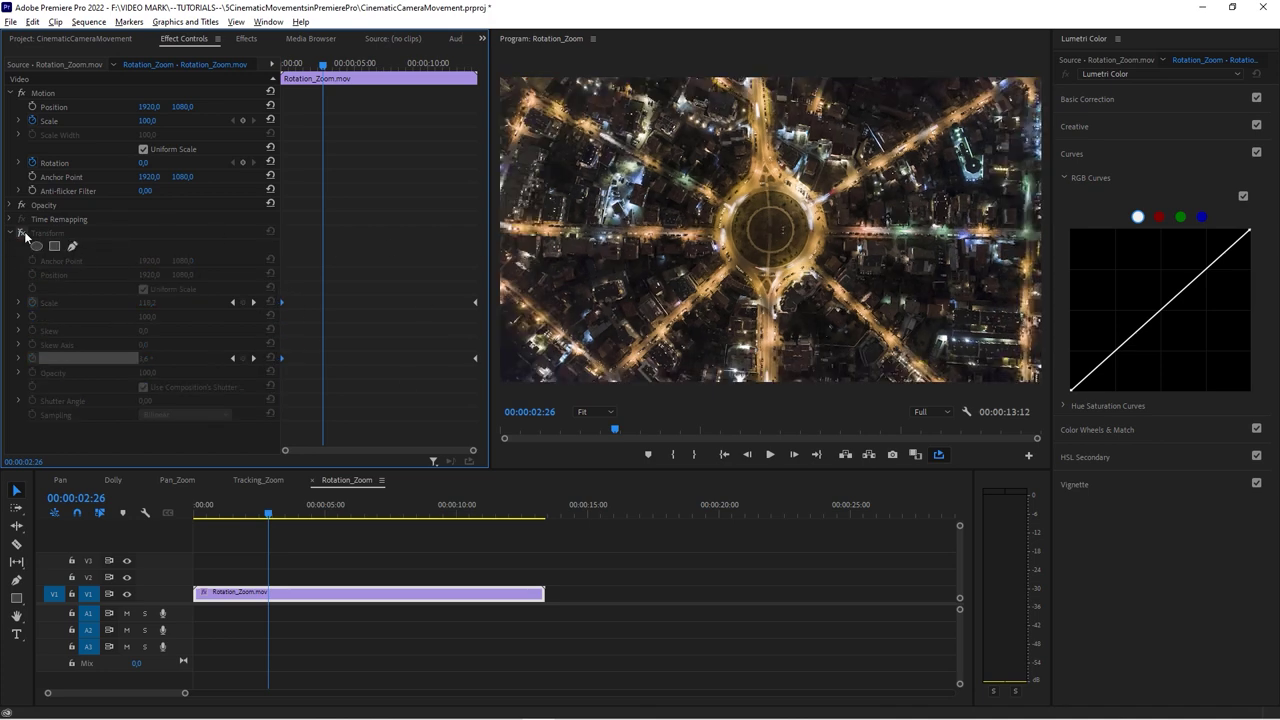
left_click(24, 234)
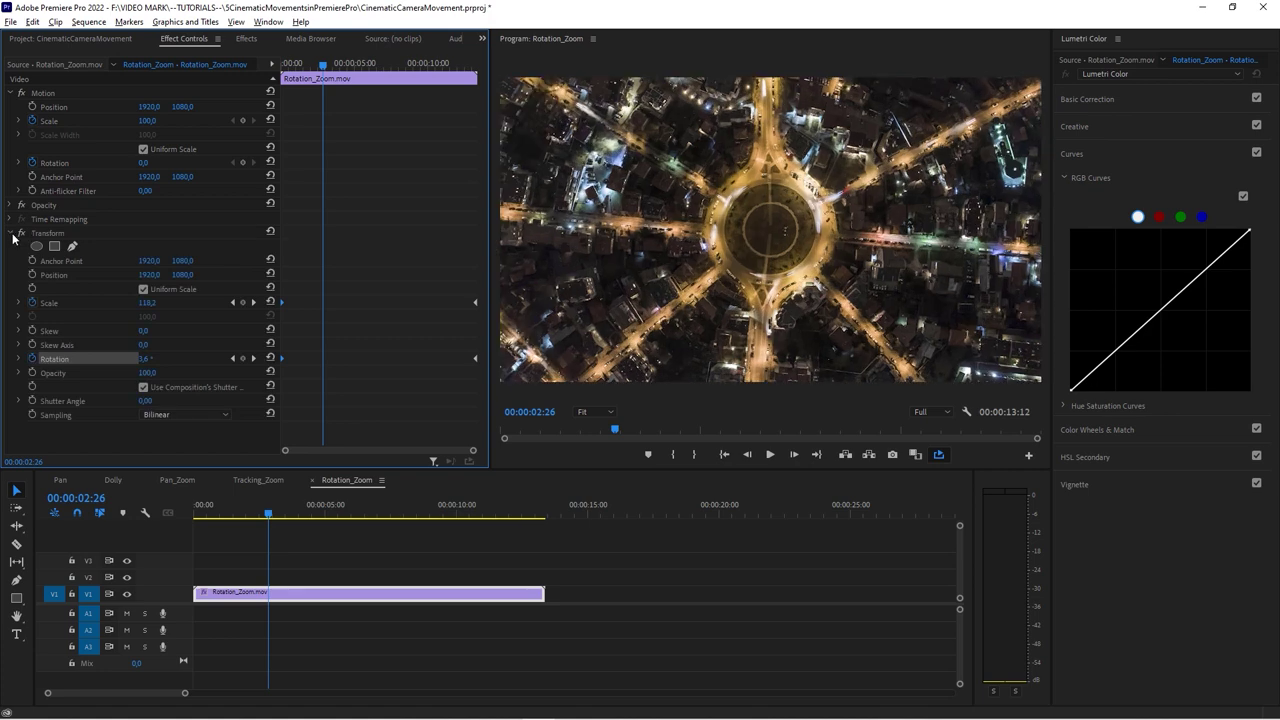
Duplicate the Transform effect on the Rotation_Zoom clip and disable the original
left_click(9, 233)
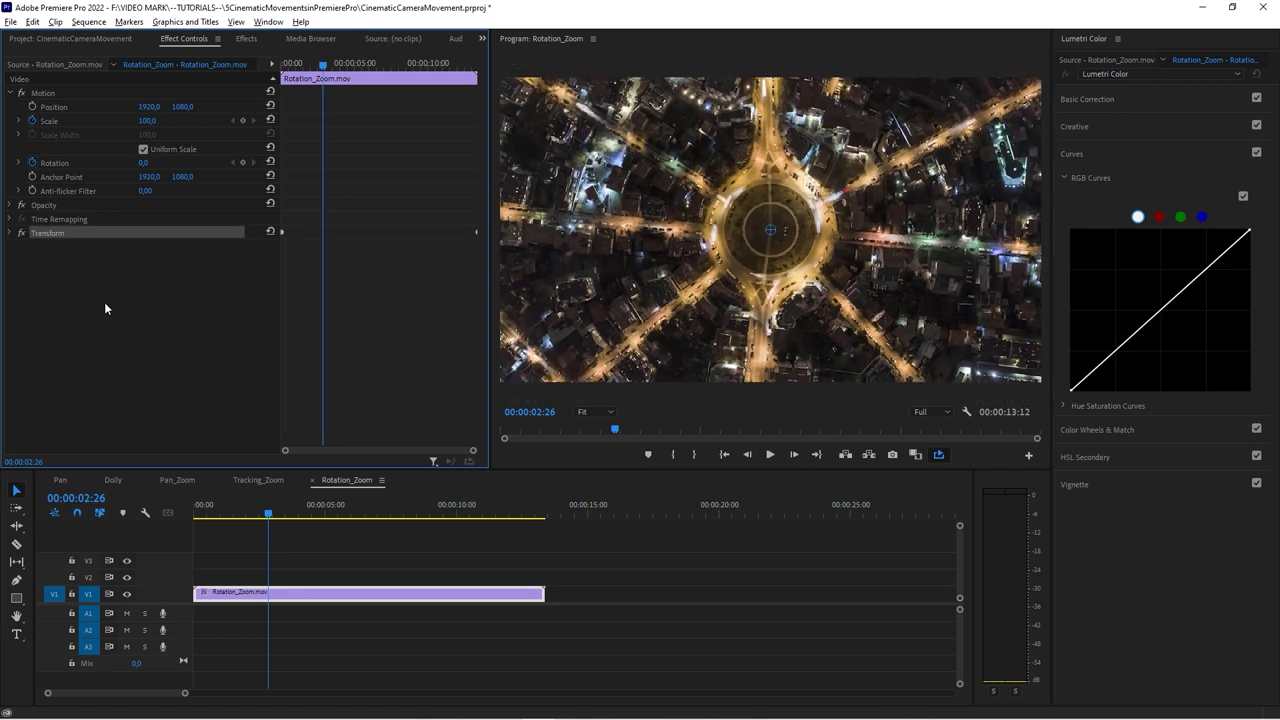
left_click(42, 262)
left_click(48, 234)
key("ctrl+v")
left_click(21, 233)
left_click(50, 247)
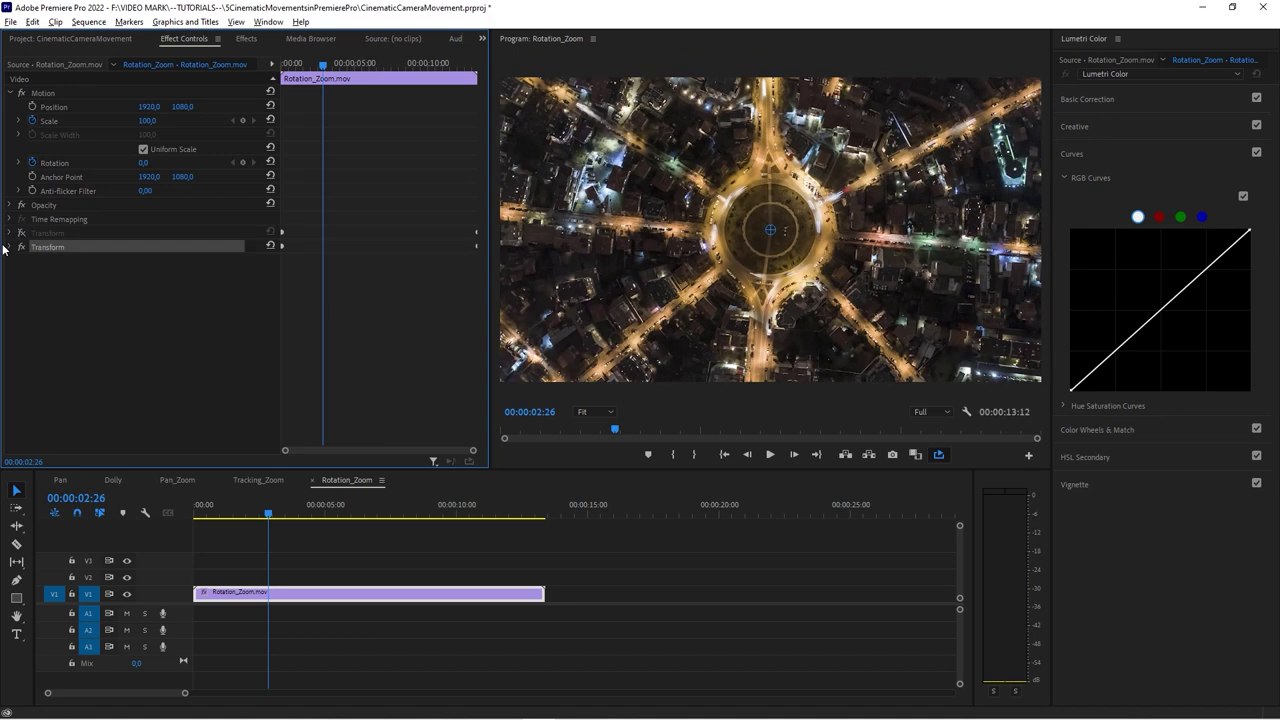
Swap the duplicate Transform effect's start and end Scale and Rotation keyframes to reverse the zoom and rotation
left_click(9, 247)
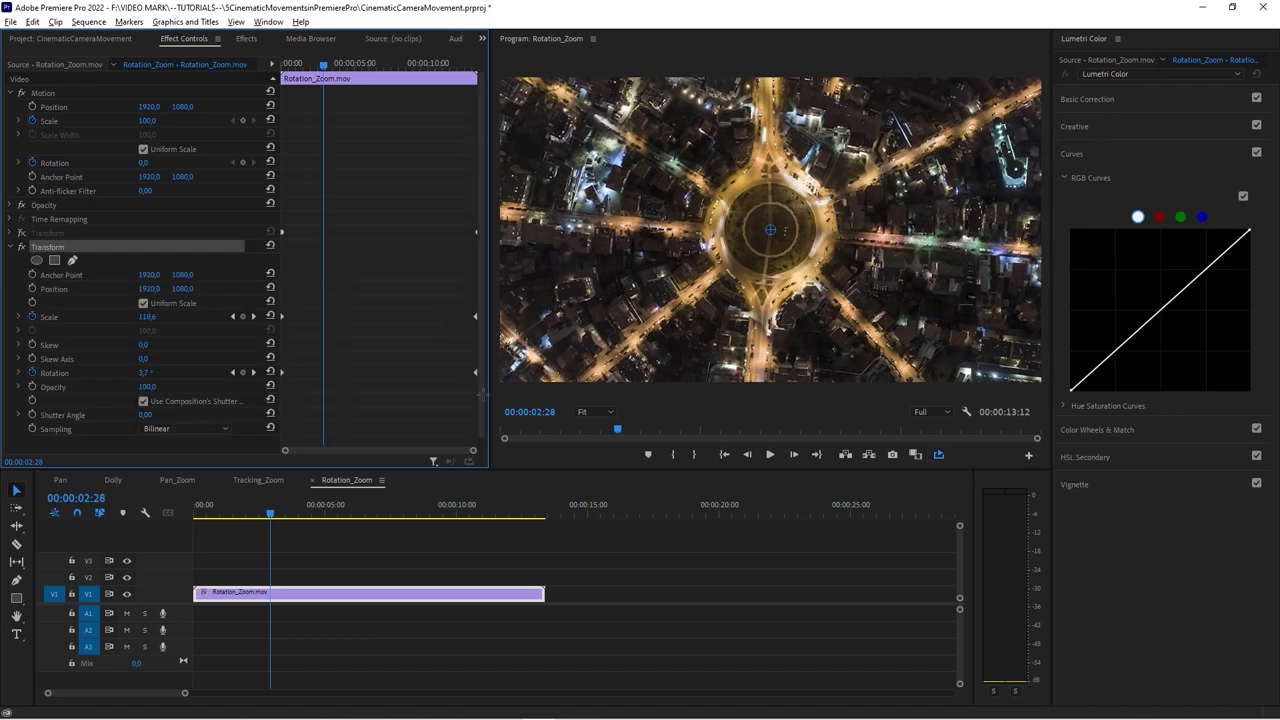
left_click_drag(476, 316, 338, 418)
left_click_drag(376, 316, 280, 334)
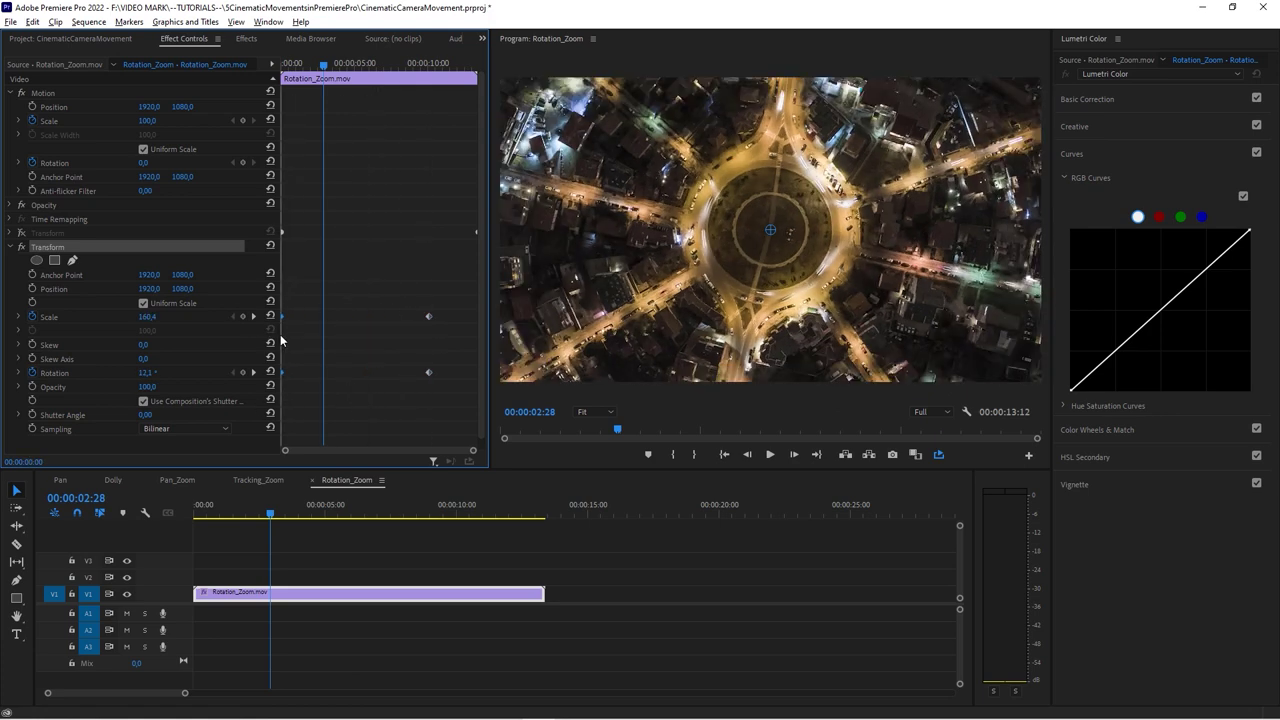
left_click_drag(404, 302, 490, 325)
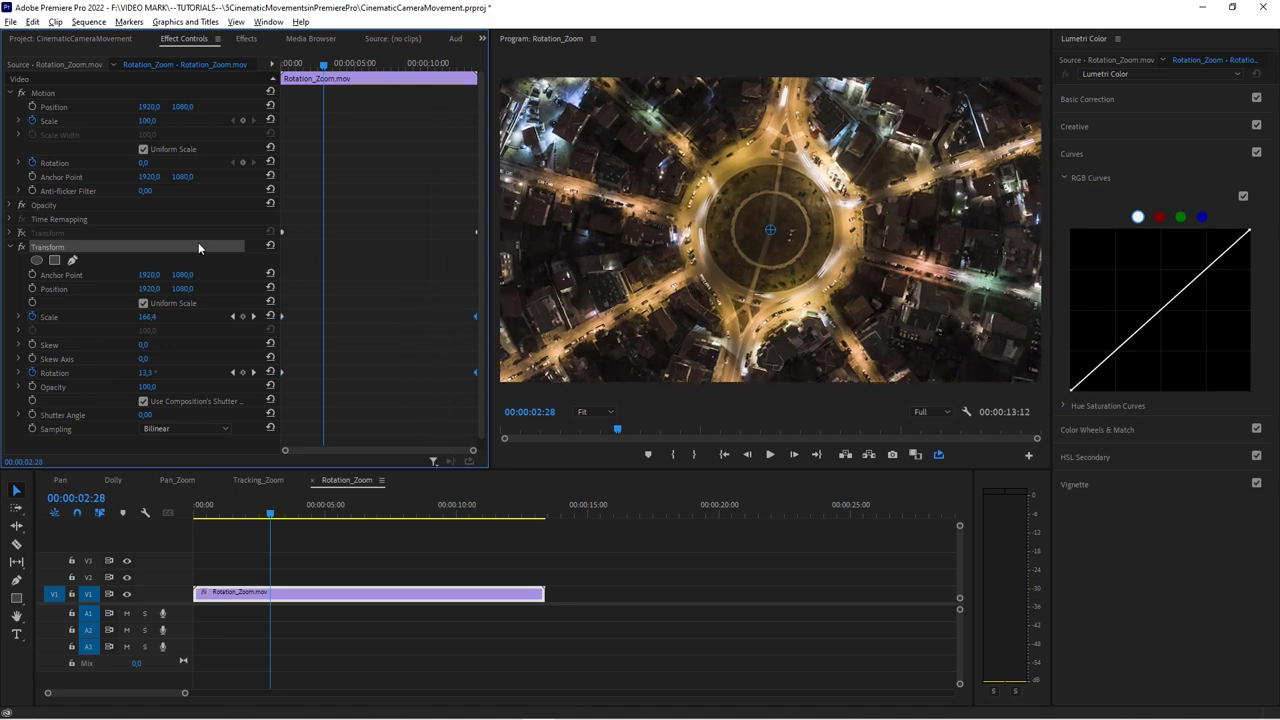
Collapse the duplicate Transform effect and play the reversed rotation zoom from 00:00:00:27 to 00:00:09:15
left_click(10, 252)
left_click(88, 292)
left_click(220, 516)
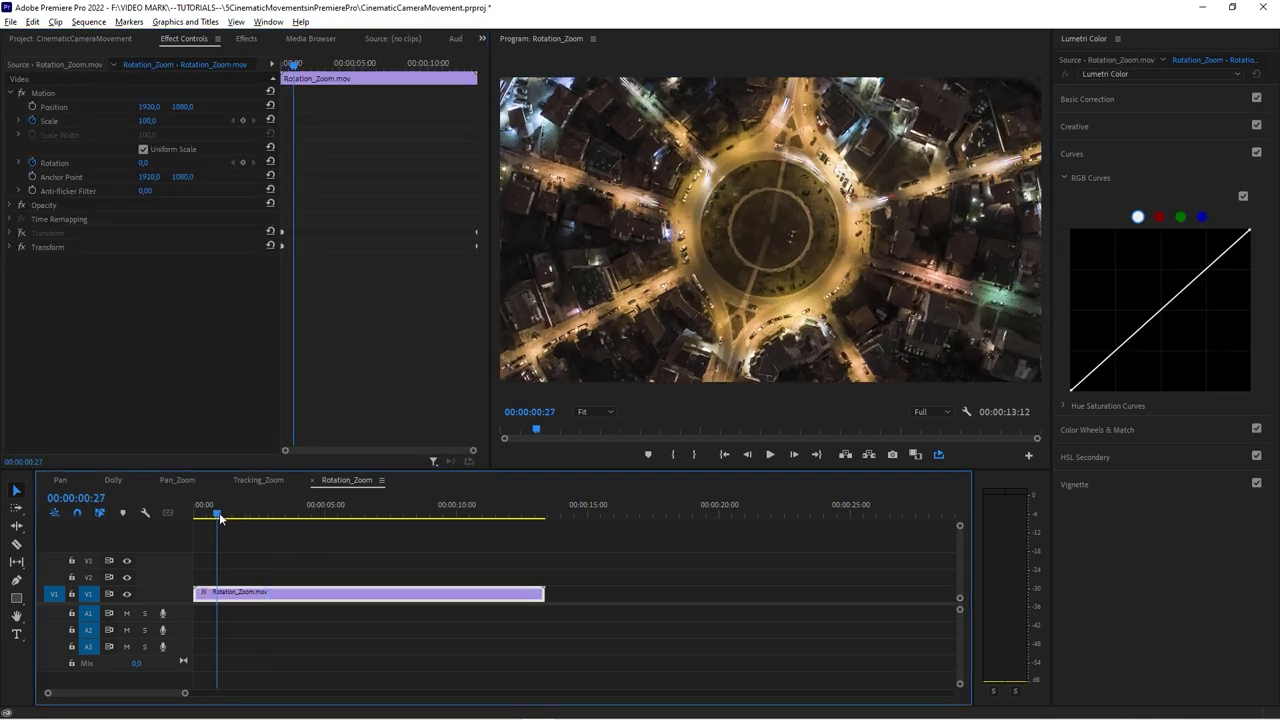
key("space")
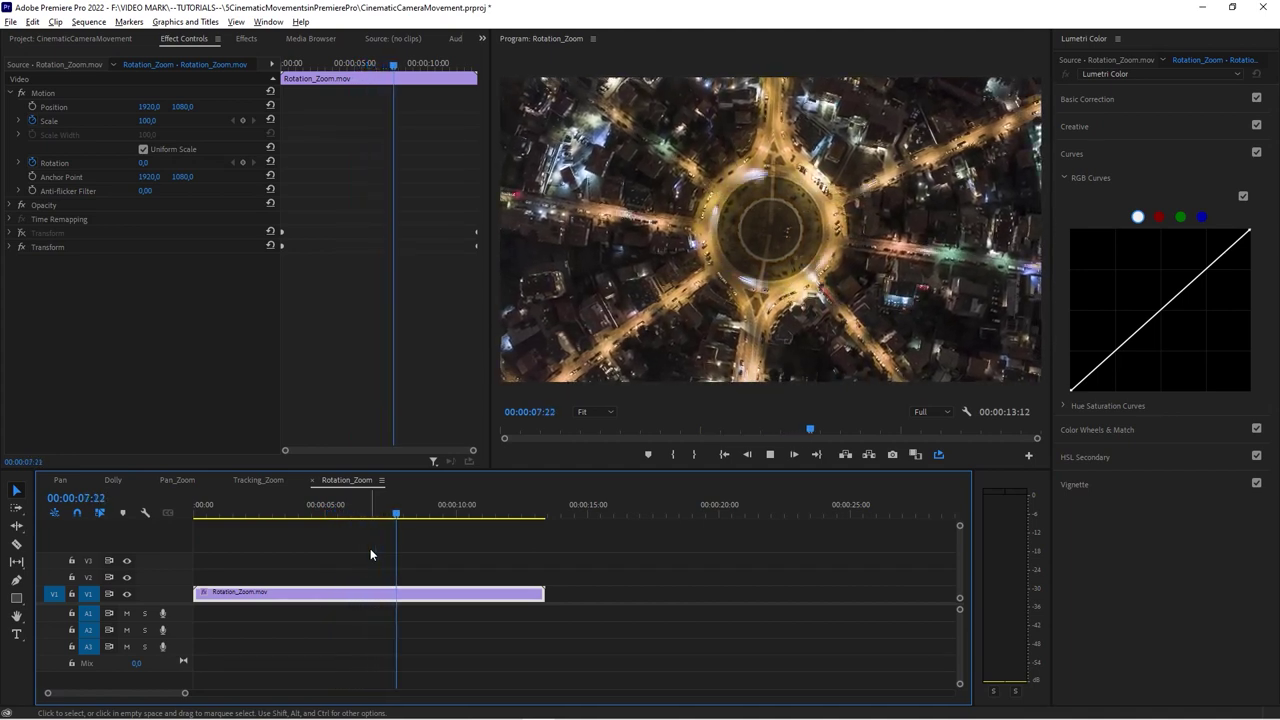
key("space")
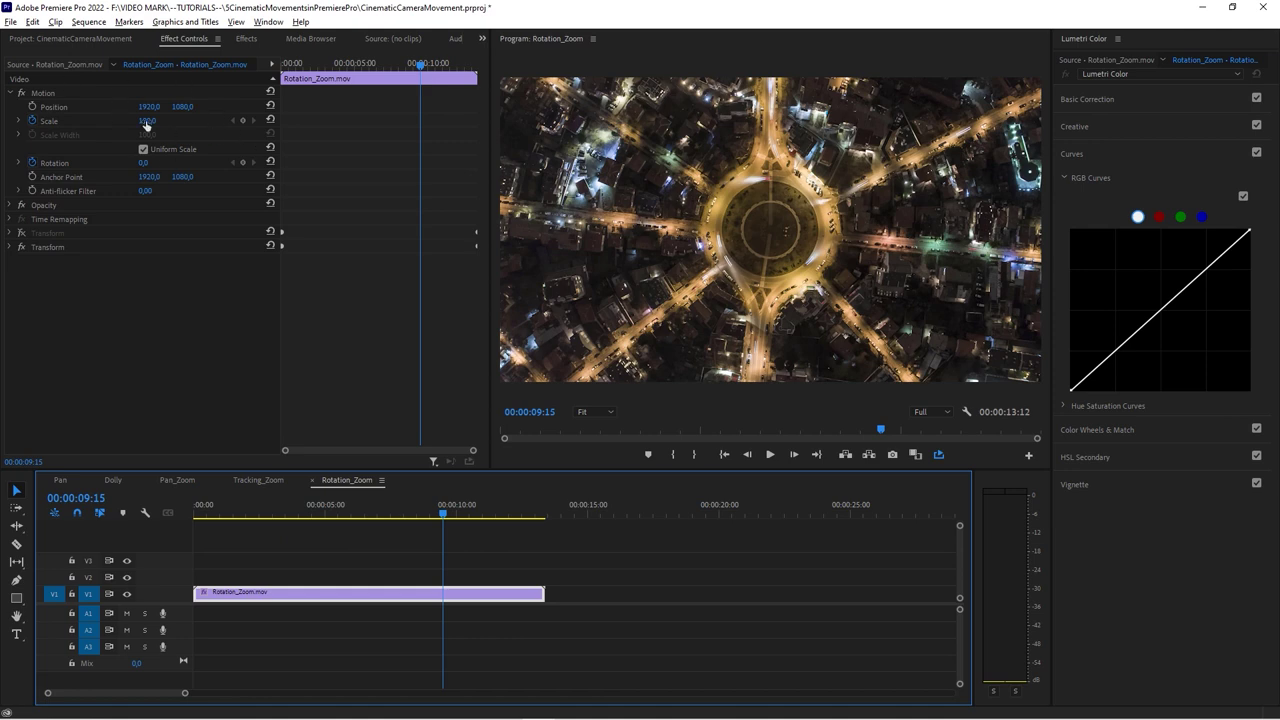
Toggle the original and duplicate Transform effects on the Rotation_Zoom clip to compare the two rotation zooms
left_click(20, 247)
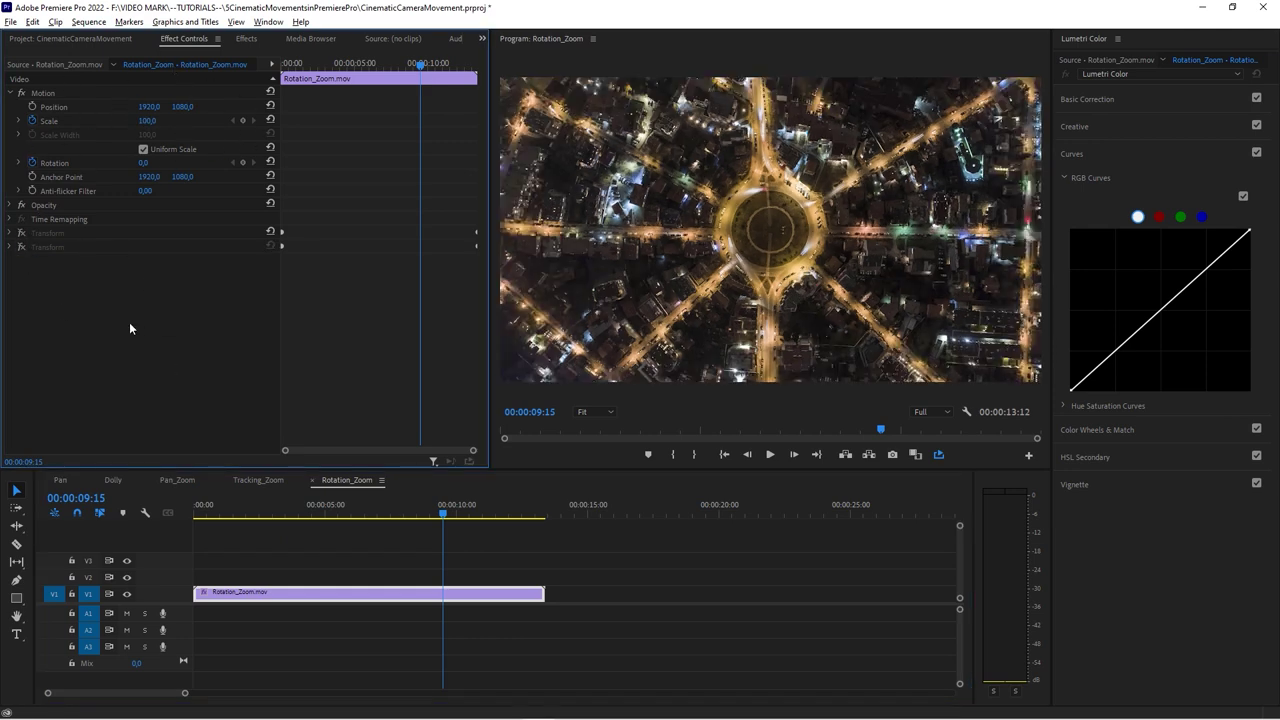
left_click(21, 233)
left_click(20, 247)
Open the Pan_Zoom sequence and move the clip's anchor point onto the distant skyline, at about 290.8, 267.0
left_click(177, 480)
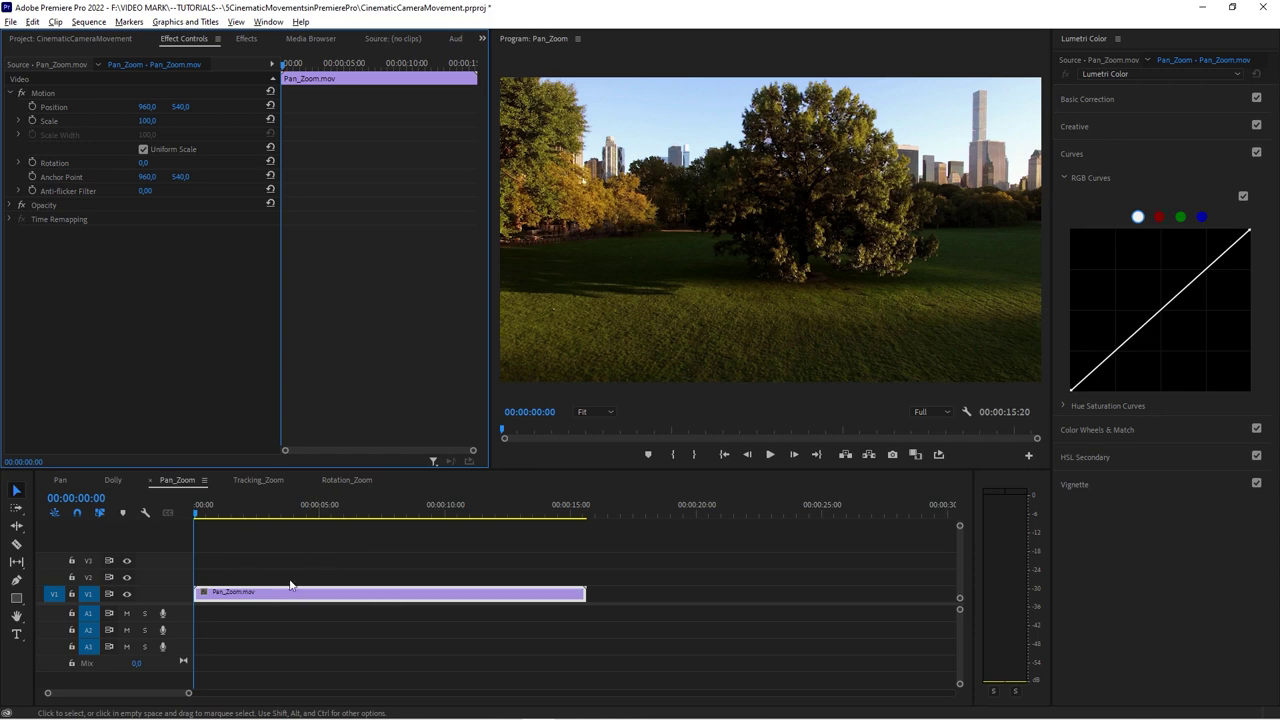
left_click(42, 94)
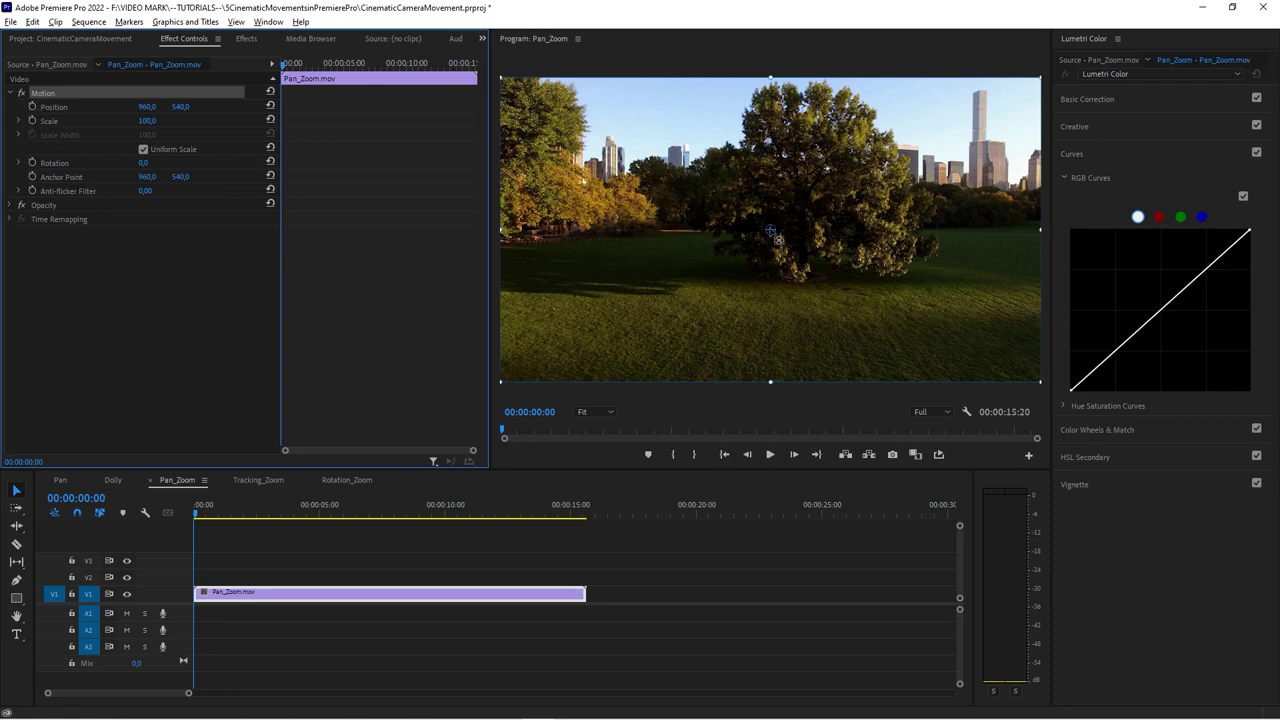
left_click_drag(775, 236, 586, 162)
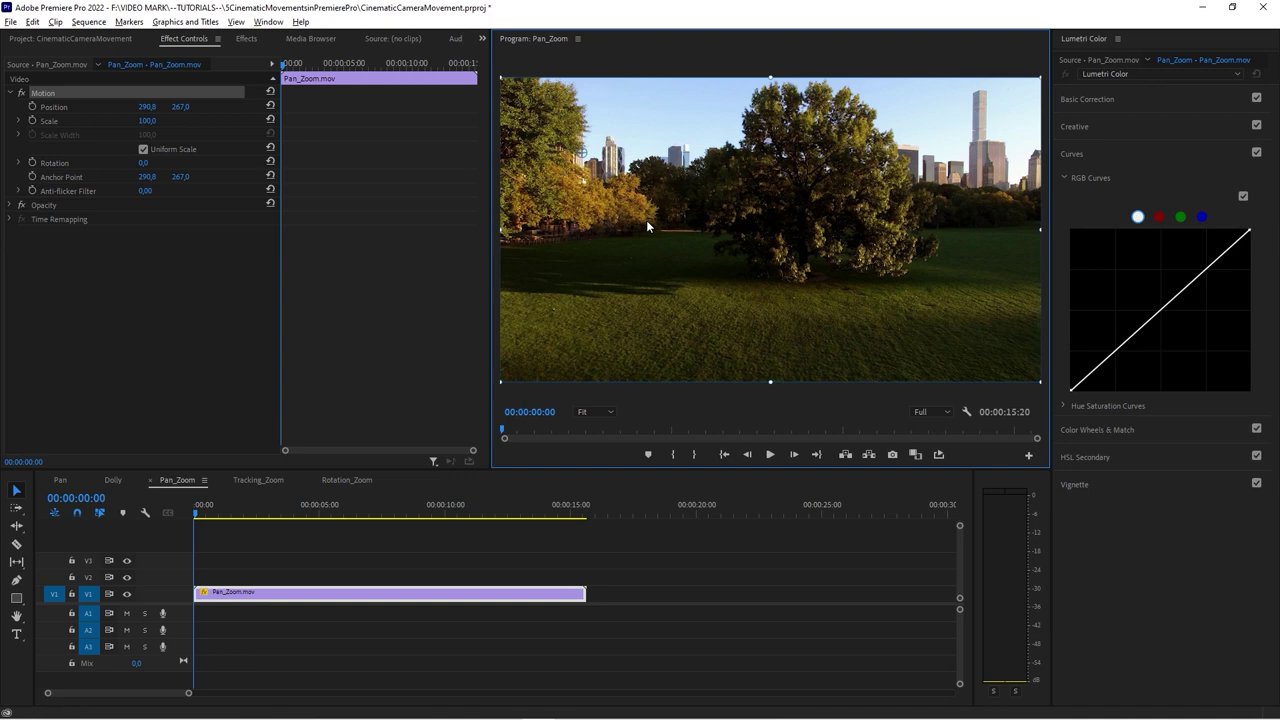
Keyframe the Pan_Zoom clip's Scale from 100 at the first frame to a larger value at the clip's end
left_click(32, 120)
left_click(305, 65)
left_click_drag(305, 65, 343, 65)
left_click_drag(147, 120, 247, 120)
left_click_drag(344, 121, 474, 121)
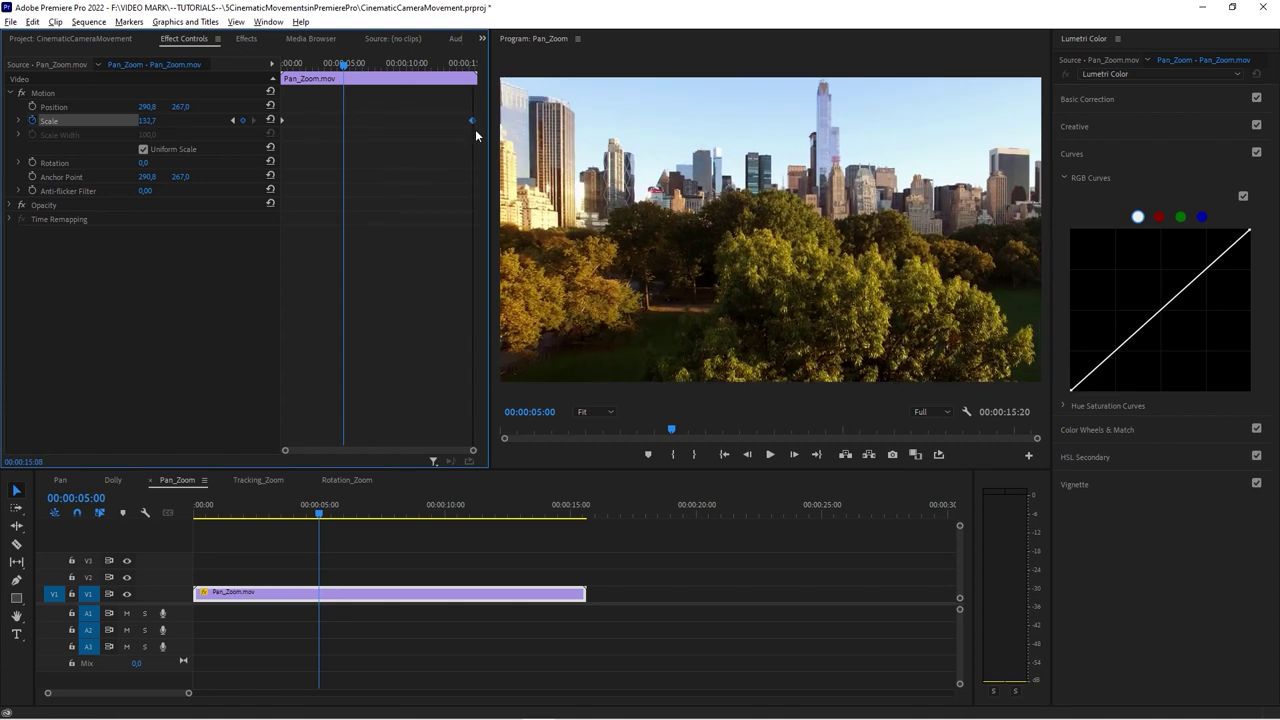
left_click_drag(281, 121, 268, 120)
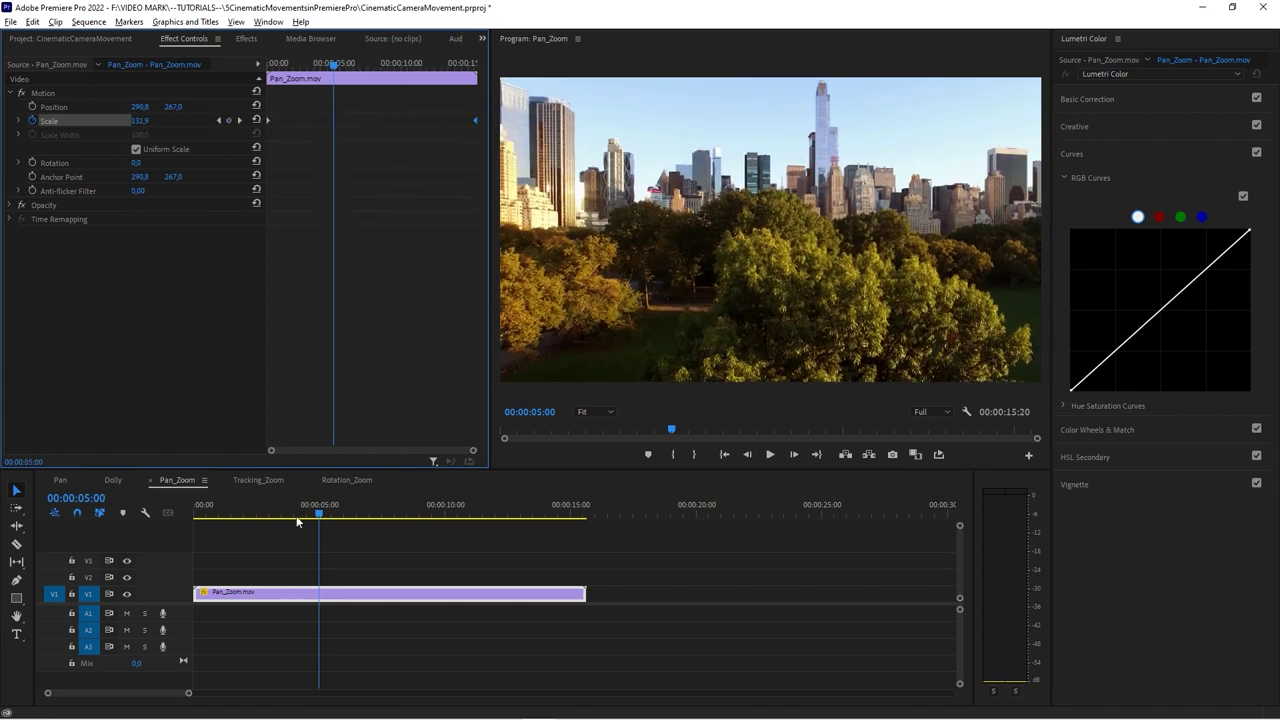
Play the Pan_Zoom scale animation from near the start to 00:00:09:15, then return the playhead to 00:00:04:24
left_click(201, 513)
key("space")
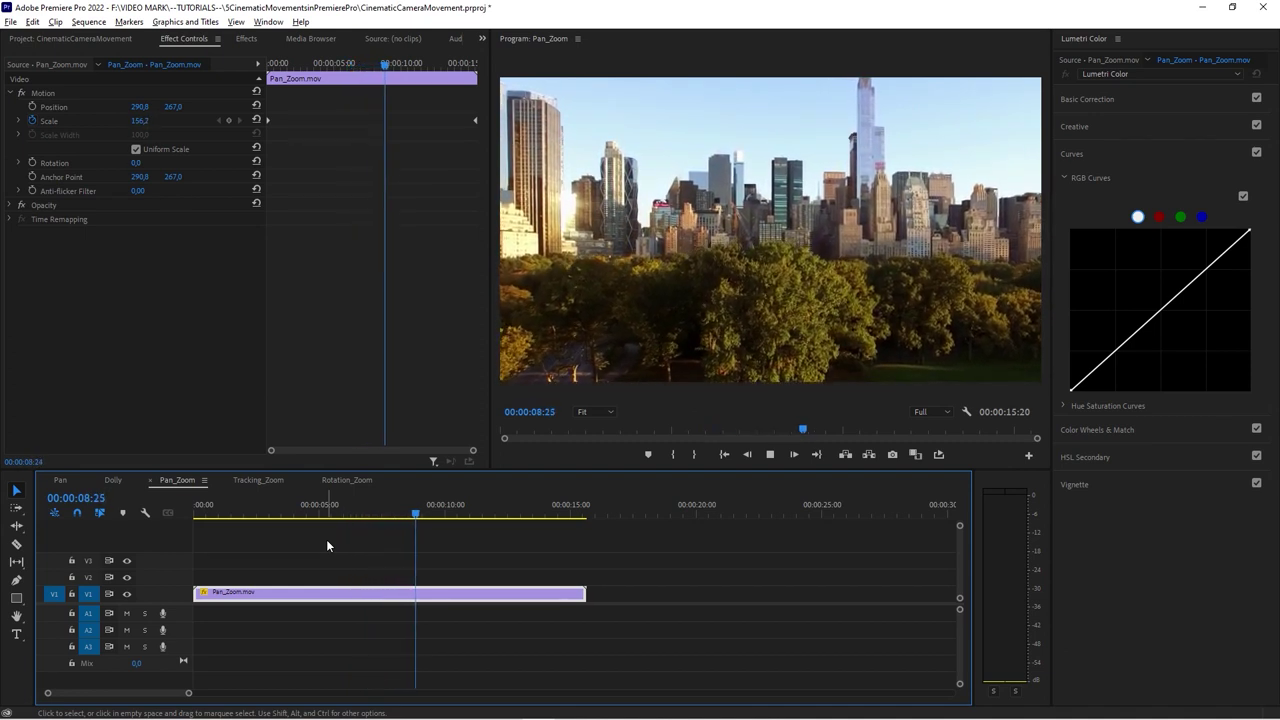
key("space")
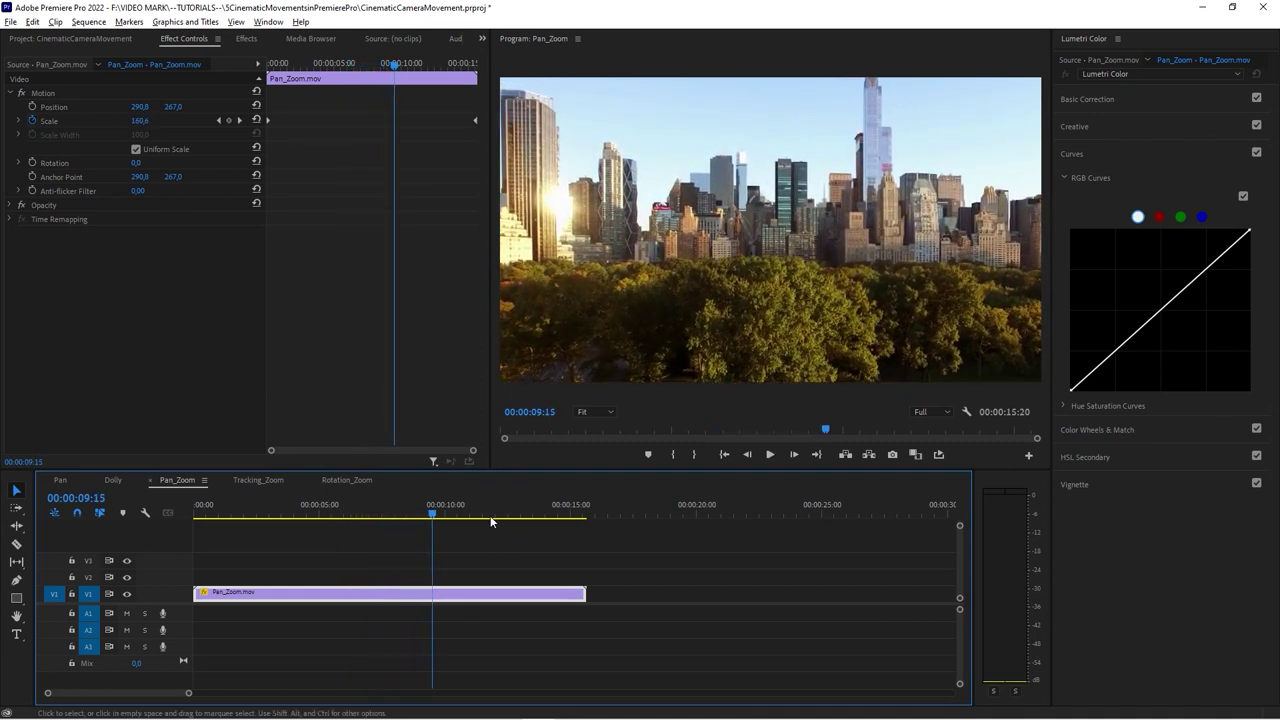
left_click_drag(317, 515, 314, 513)
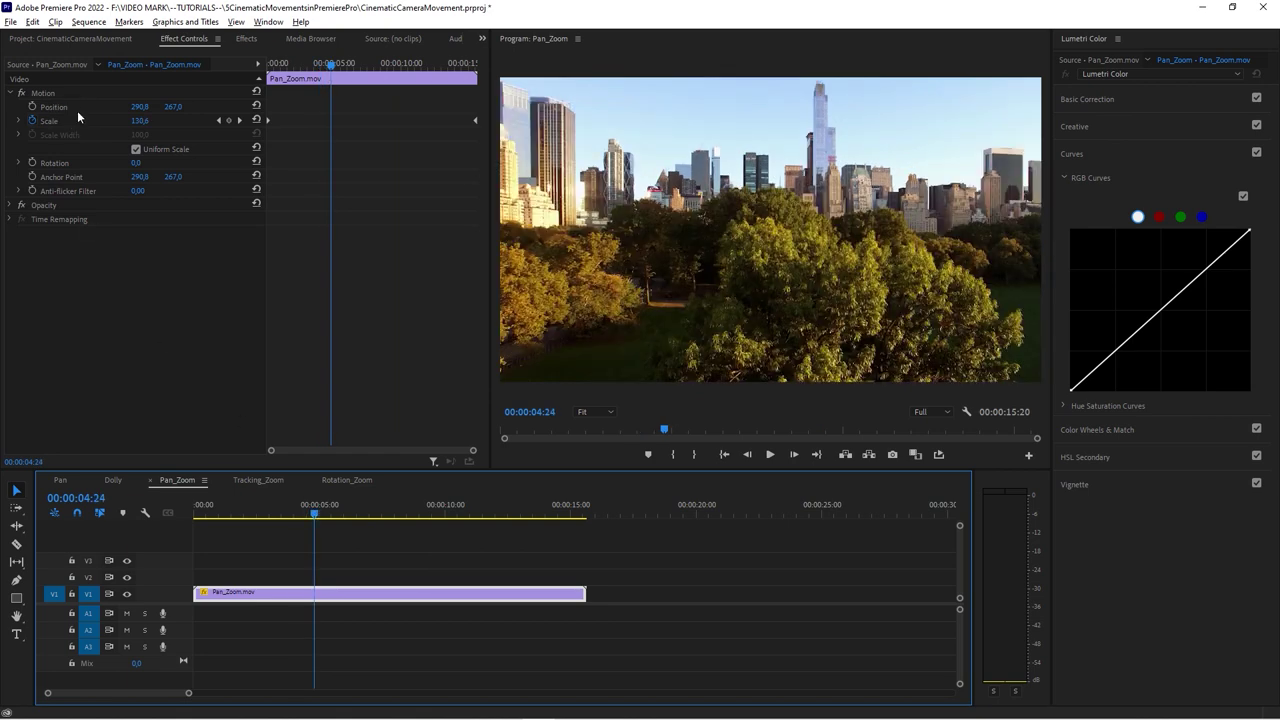